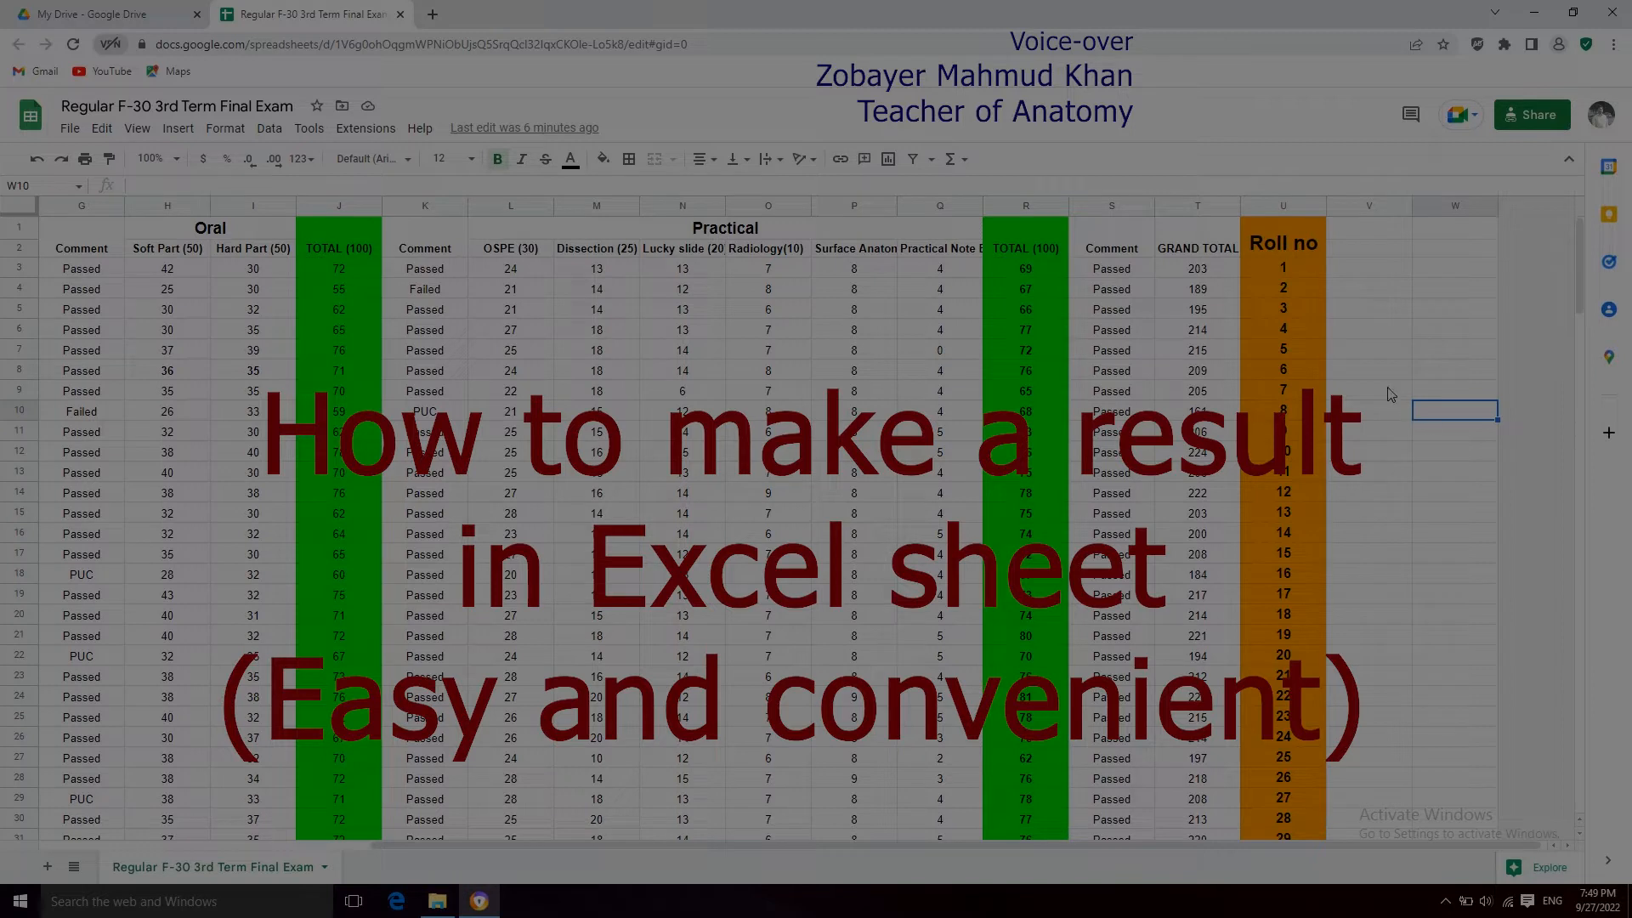
# Step: In cell W7, calculate the highest grand total with the formula =MAX(T3:T183)
pyautogui.doubleClick(1431, 356)
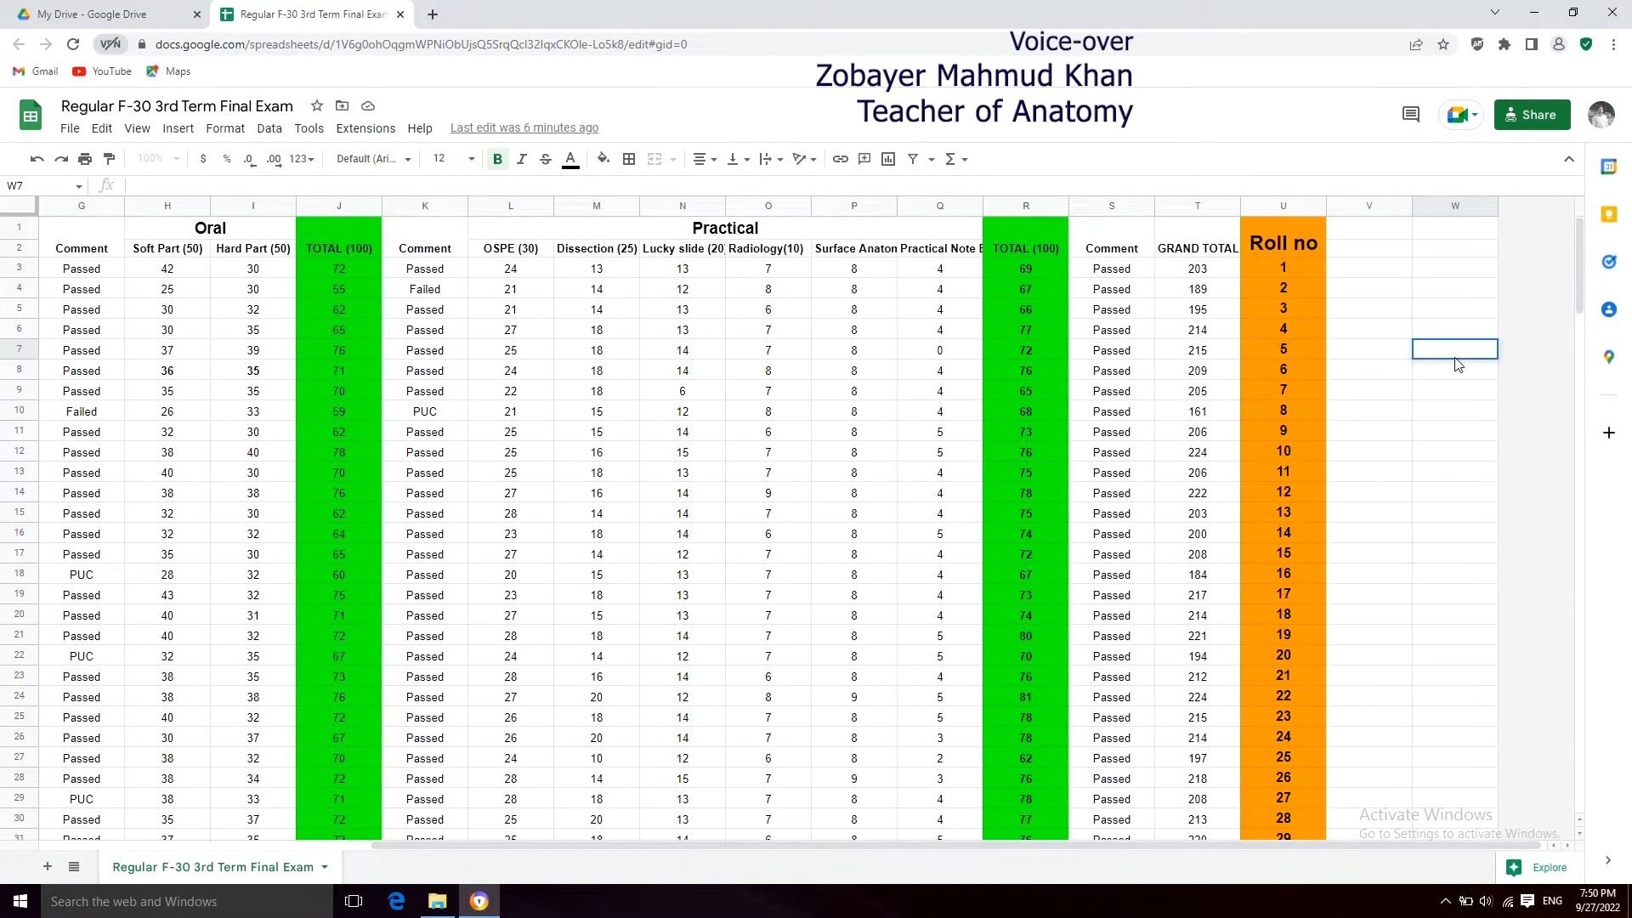
pyautogui.write('=')
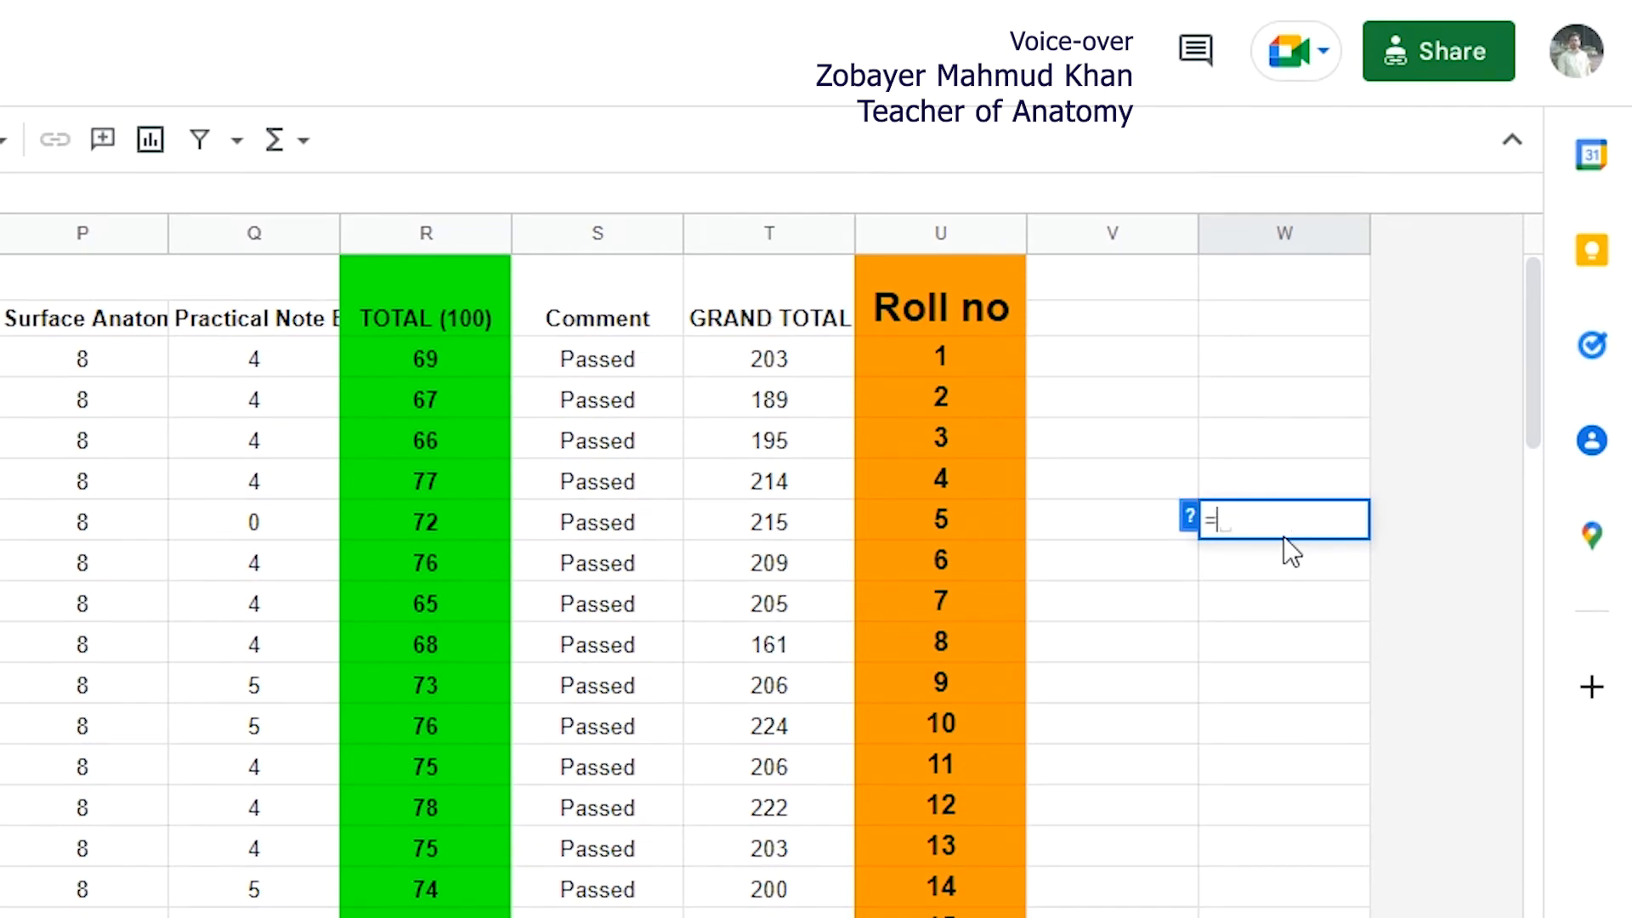
pyautogui.write('MAX')
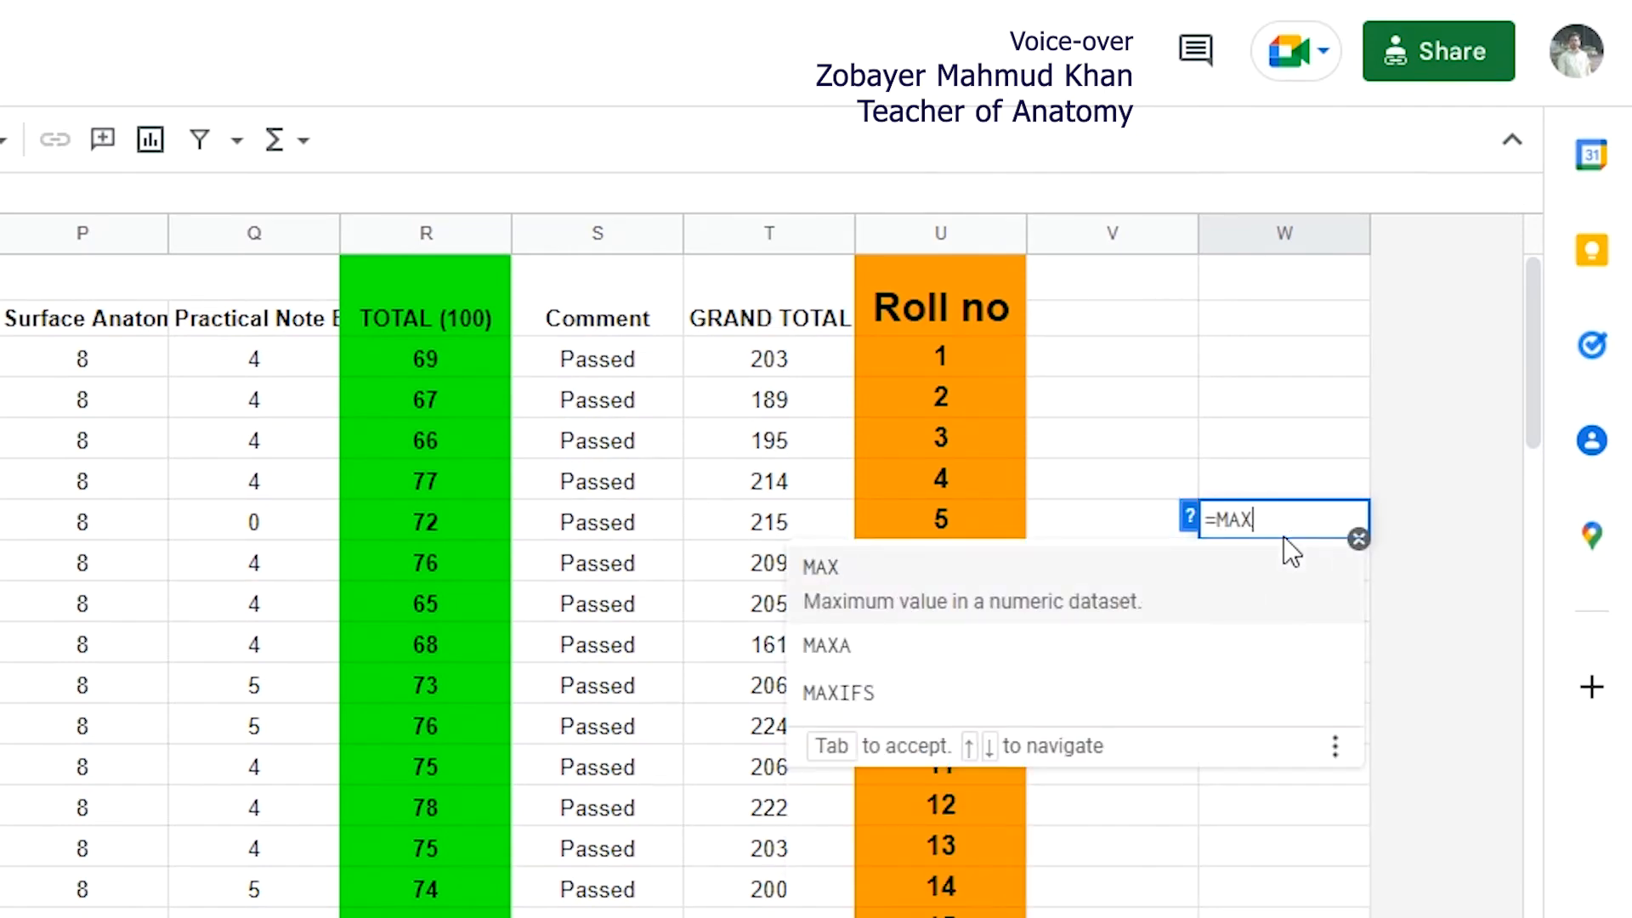
pyautogui.write('(')
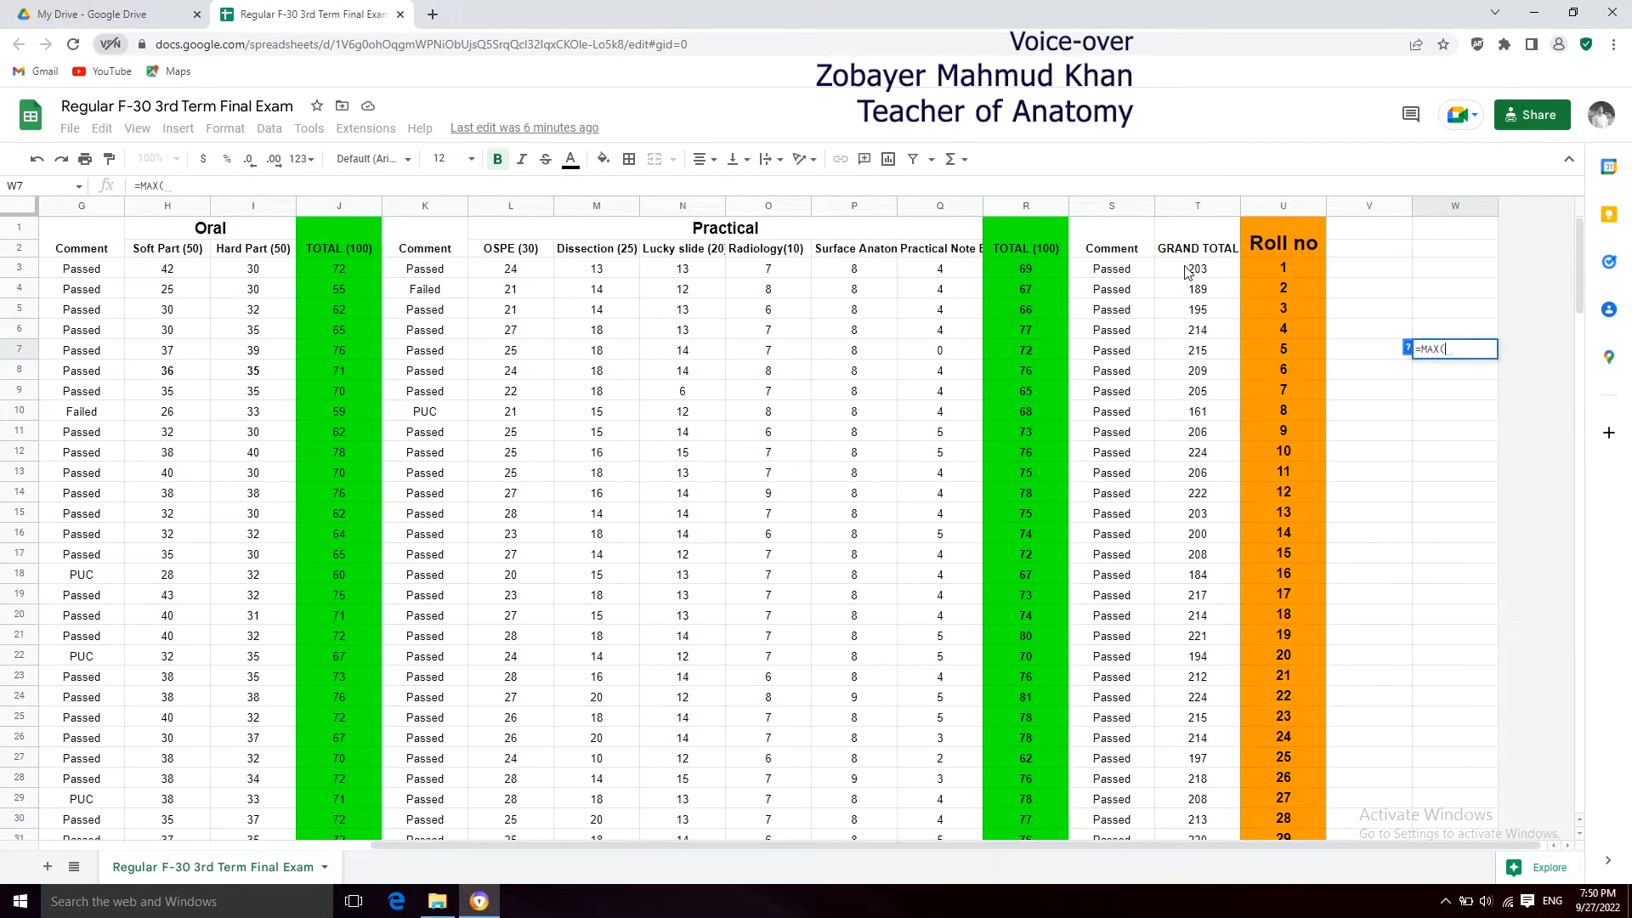
pyautogui.moveTo(1188, 271); pyautogui.dragTo(1212, 783)
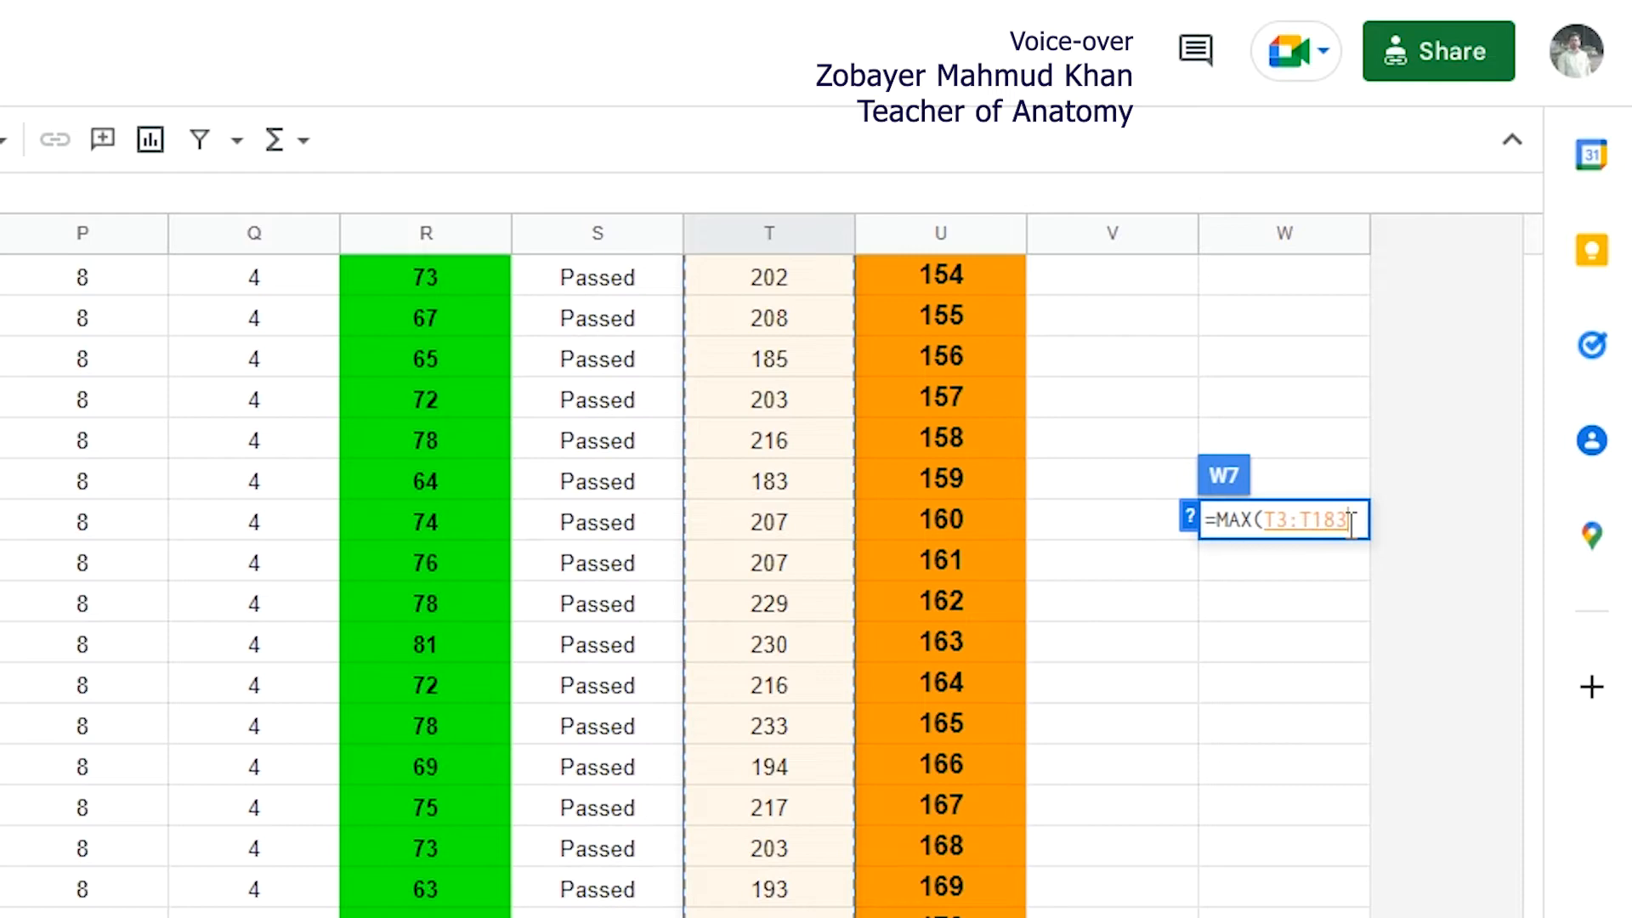
pyautogui.write(')')
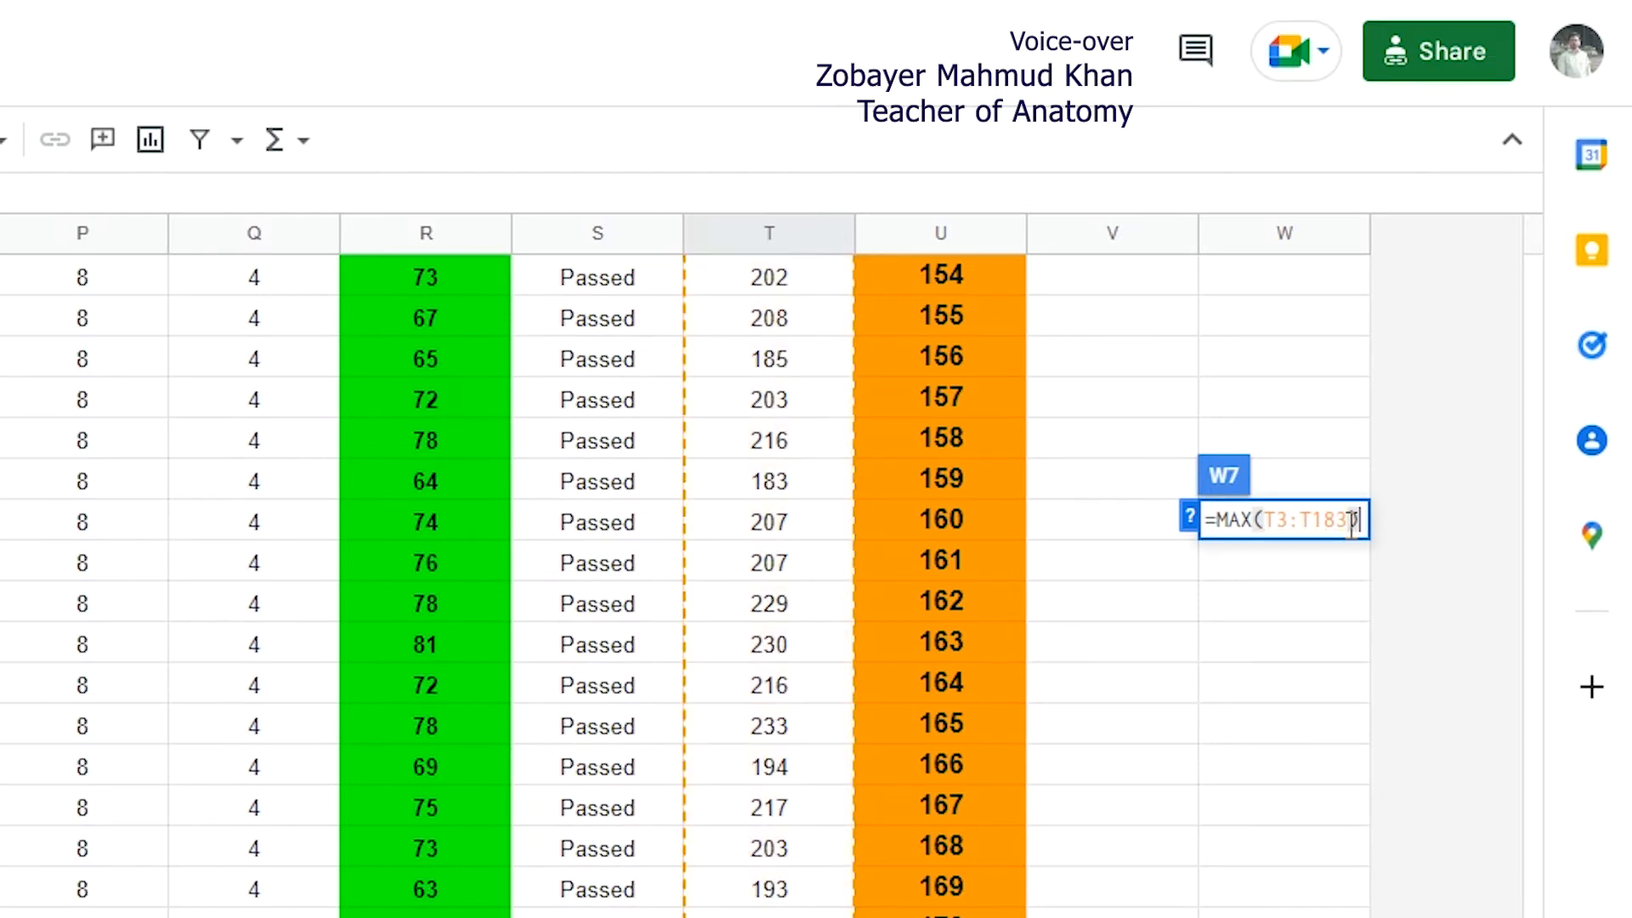
pyautogui.press('Return')
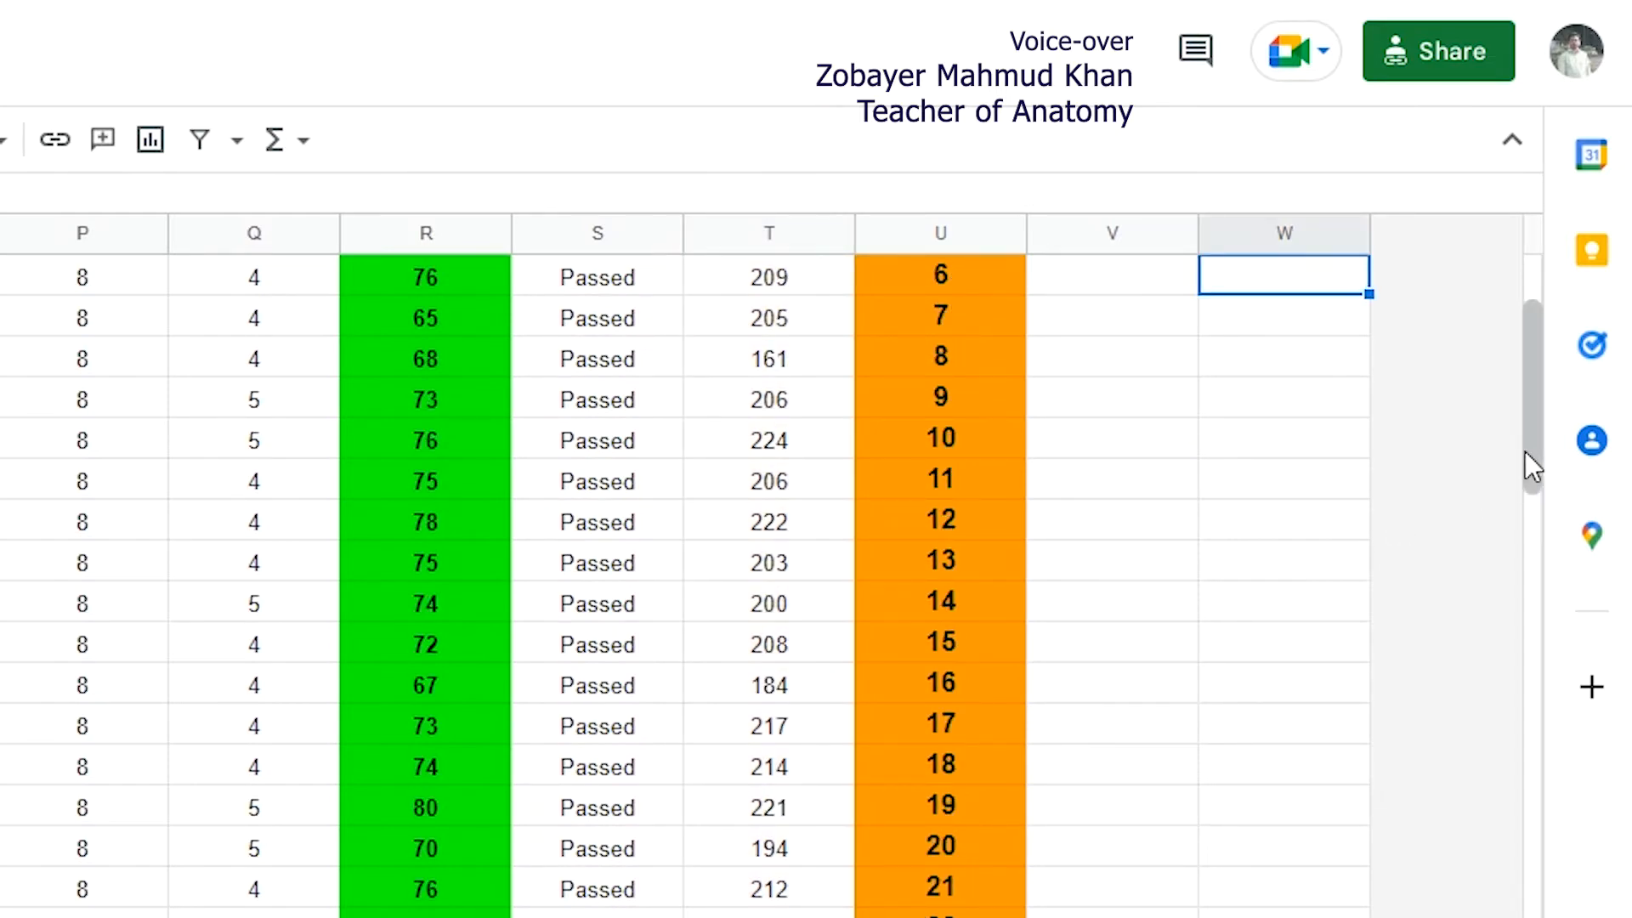
pyautogui.moveTo(1532, 453); pyautogui.dragTo(1532, 386)
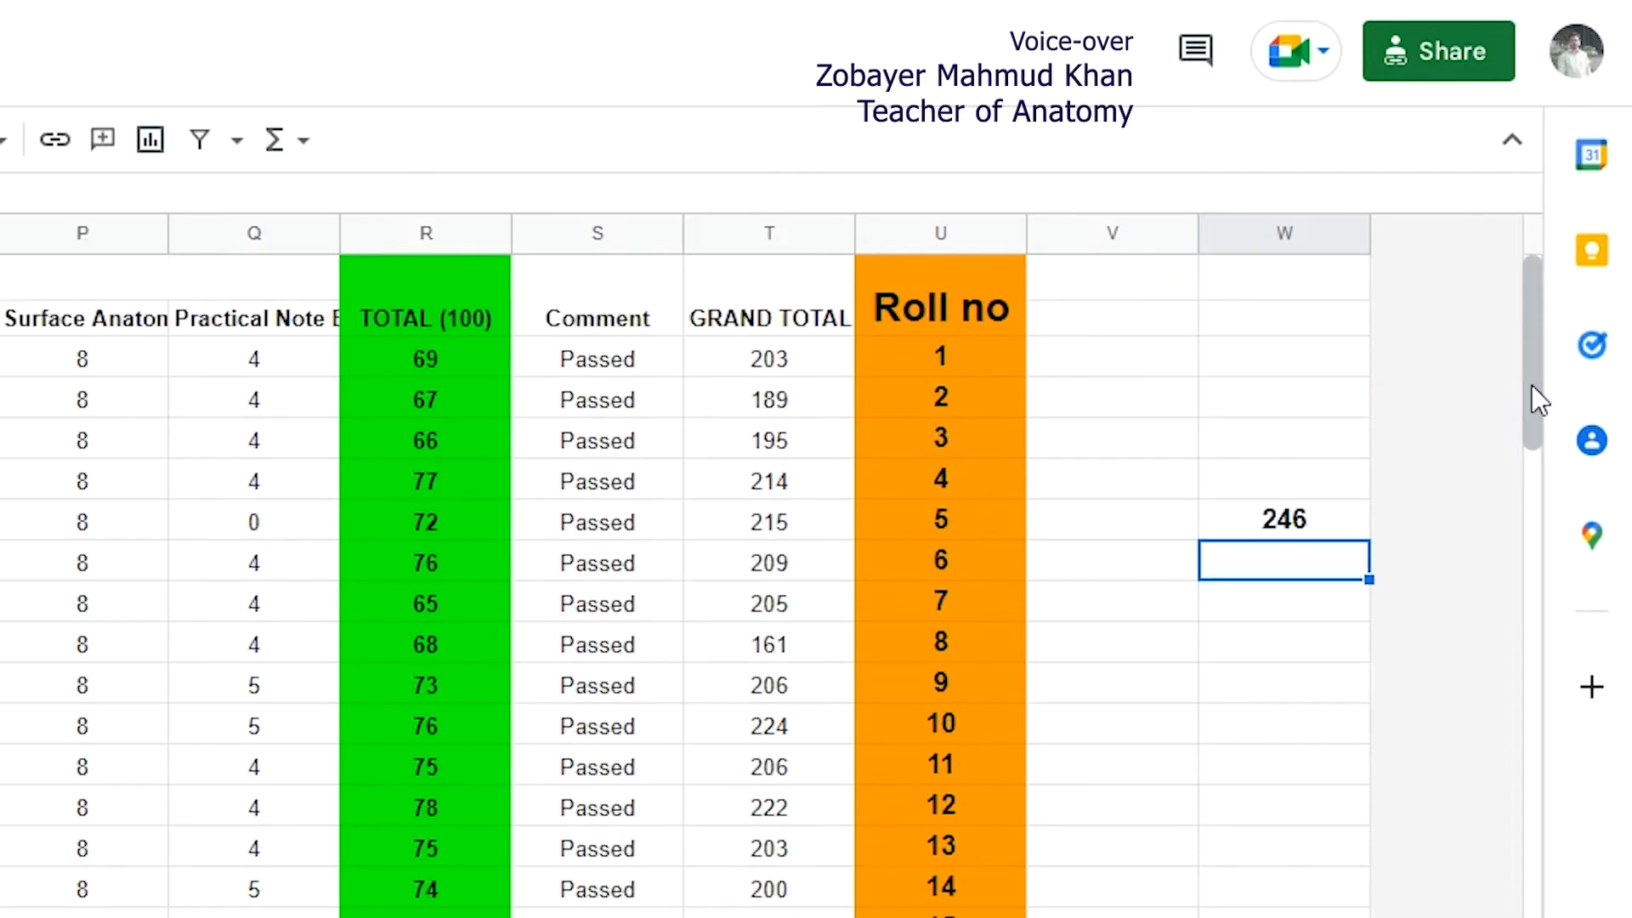
pyautogui.click(1298, 523)
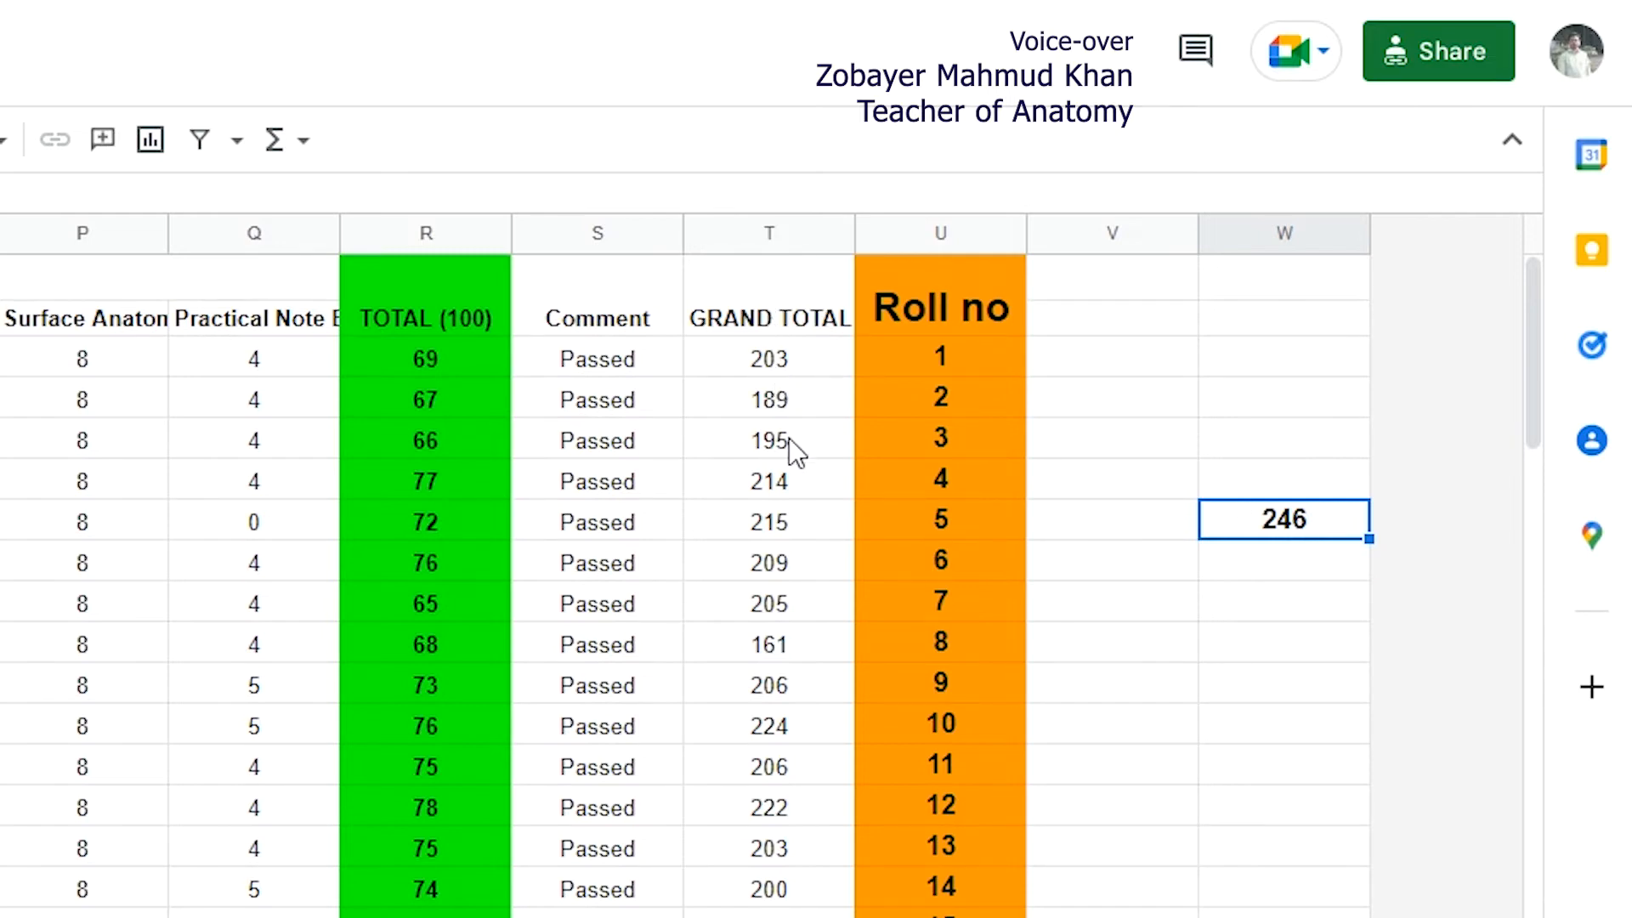
# Step: In cell W8, calculate the second-highest grand total with the formula =LARGE(T3:T183,2)
pyautogui.click(1234, 572)
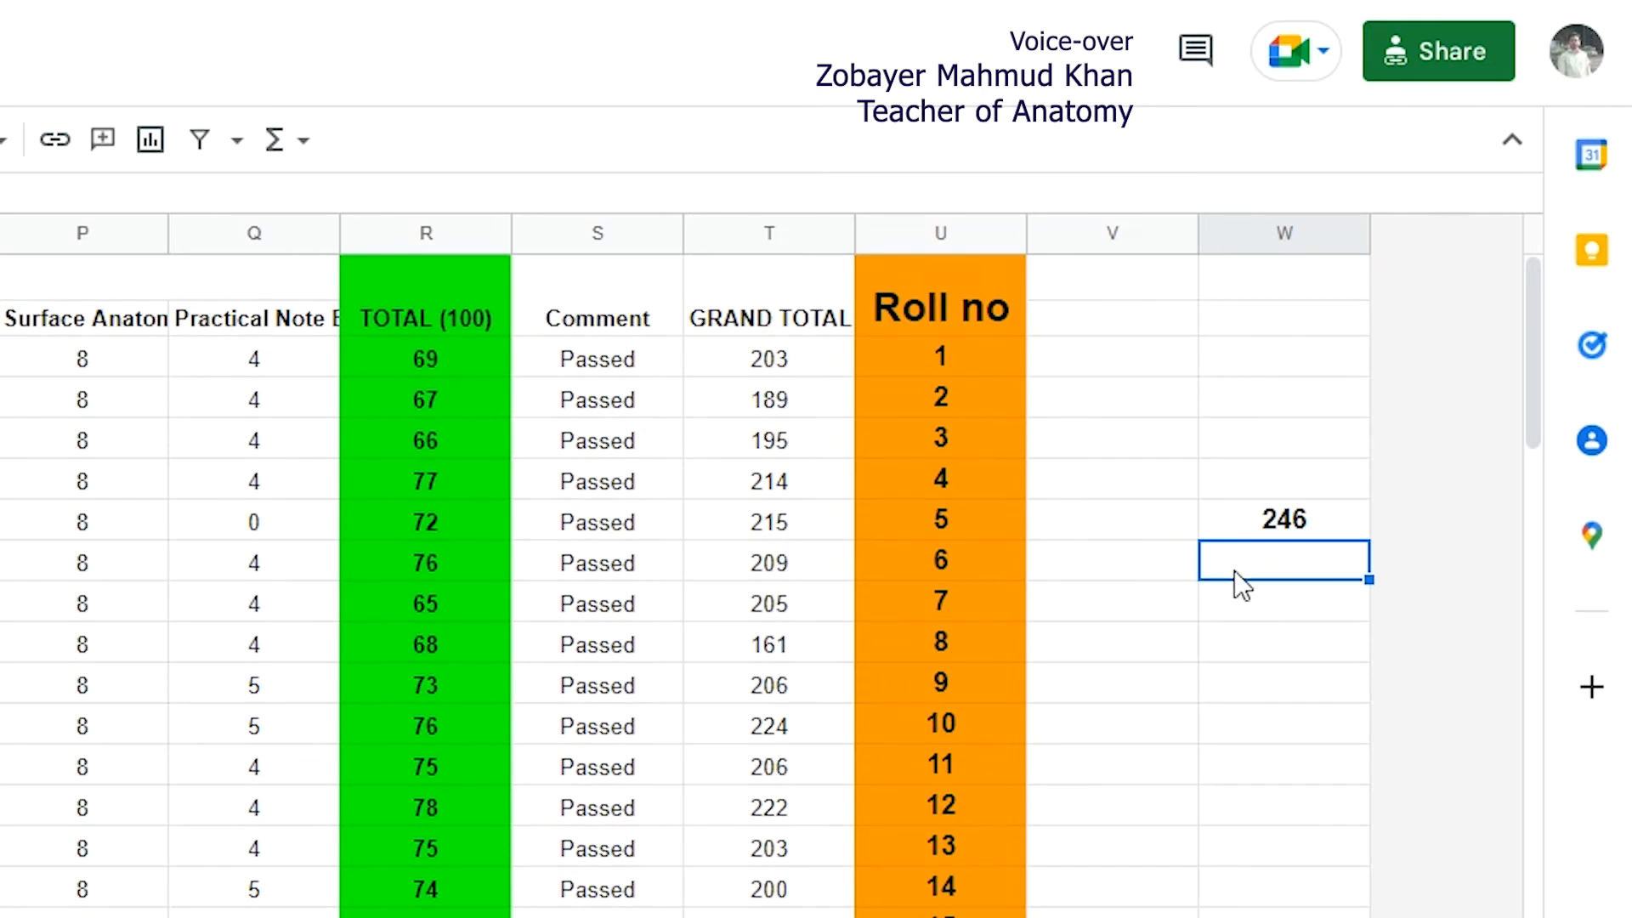
pyautogui.doubleClick(1235, 570)
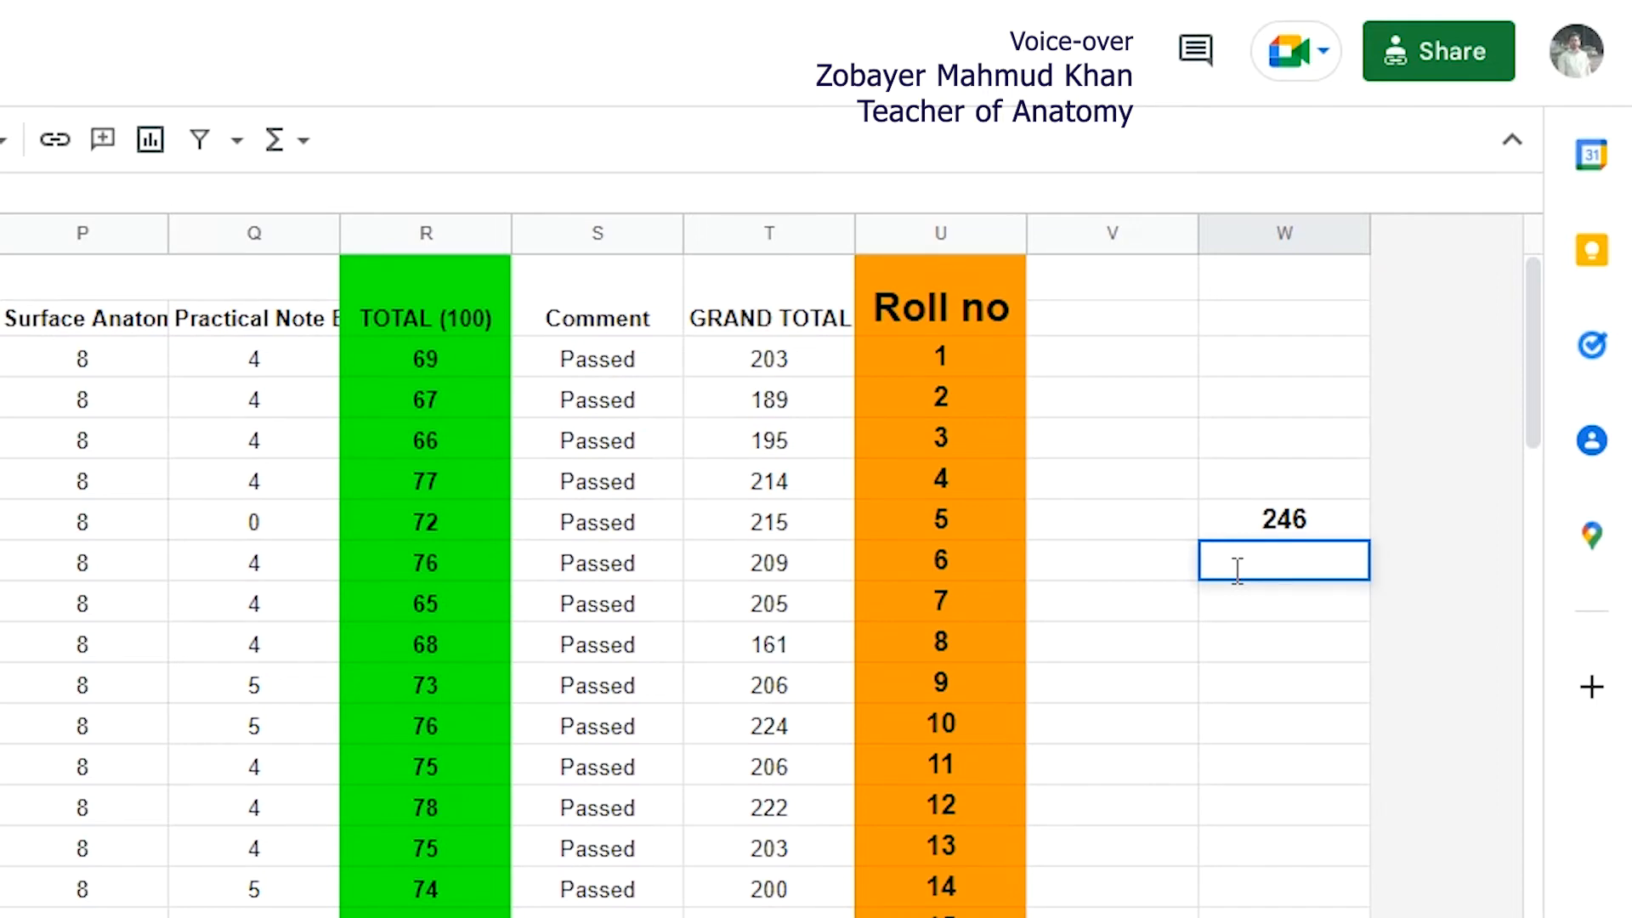
pyautogui.write('=LA')
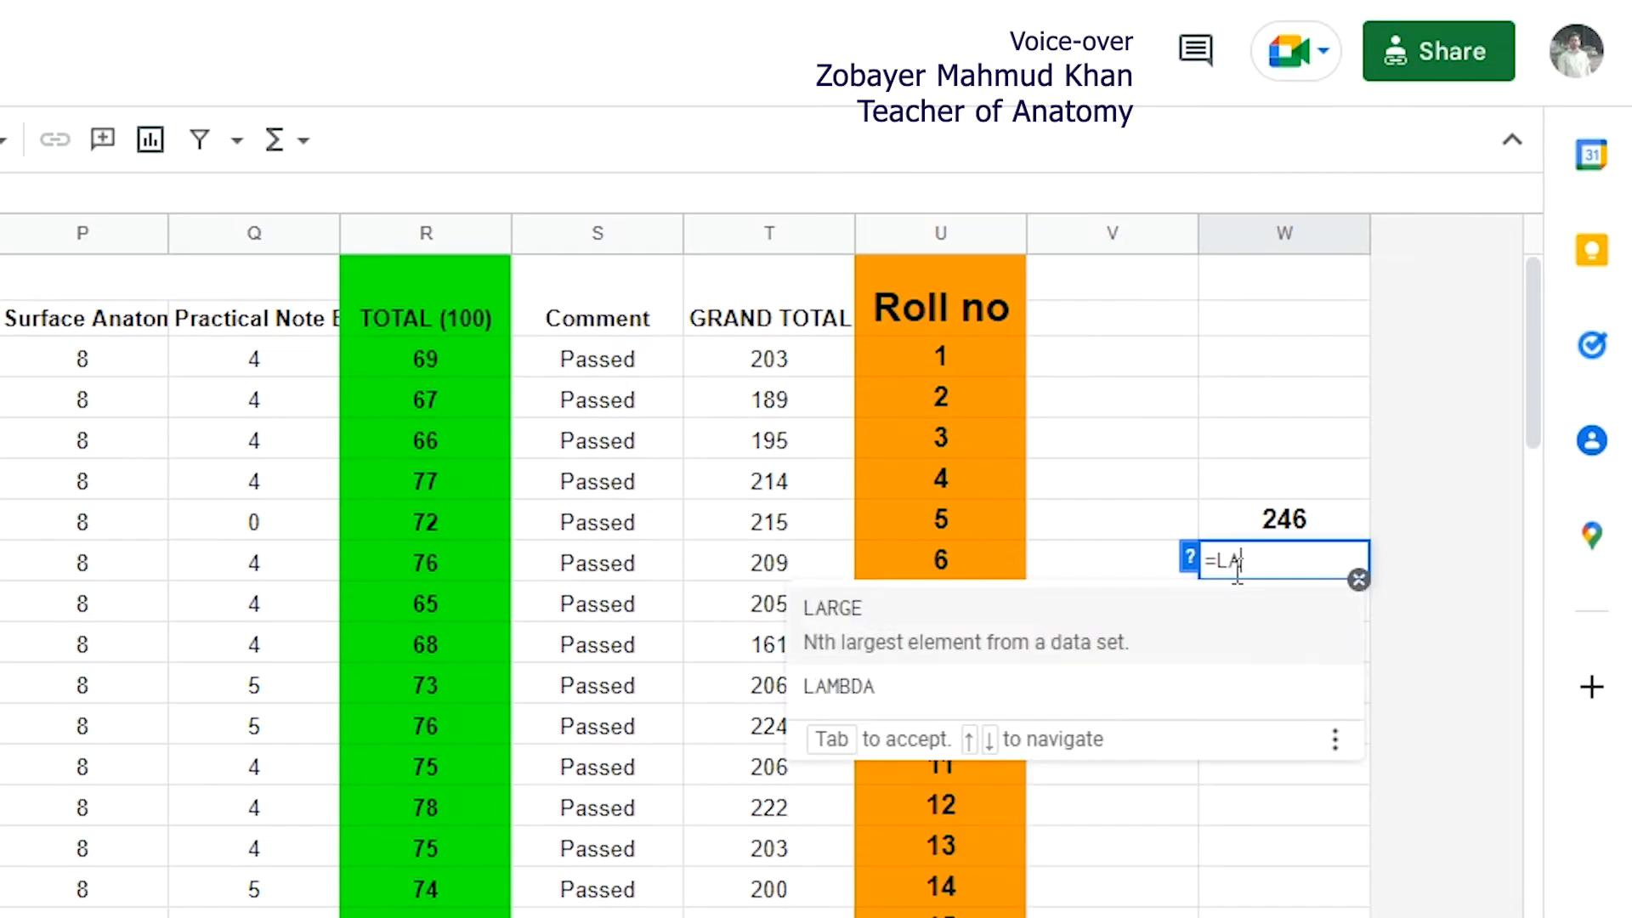
pyautogui.write('RGE')
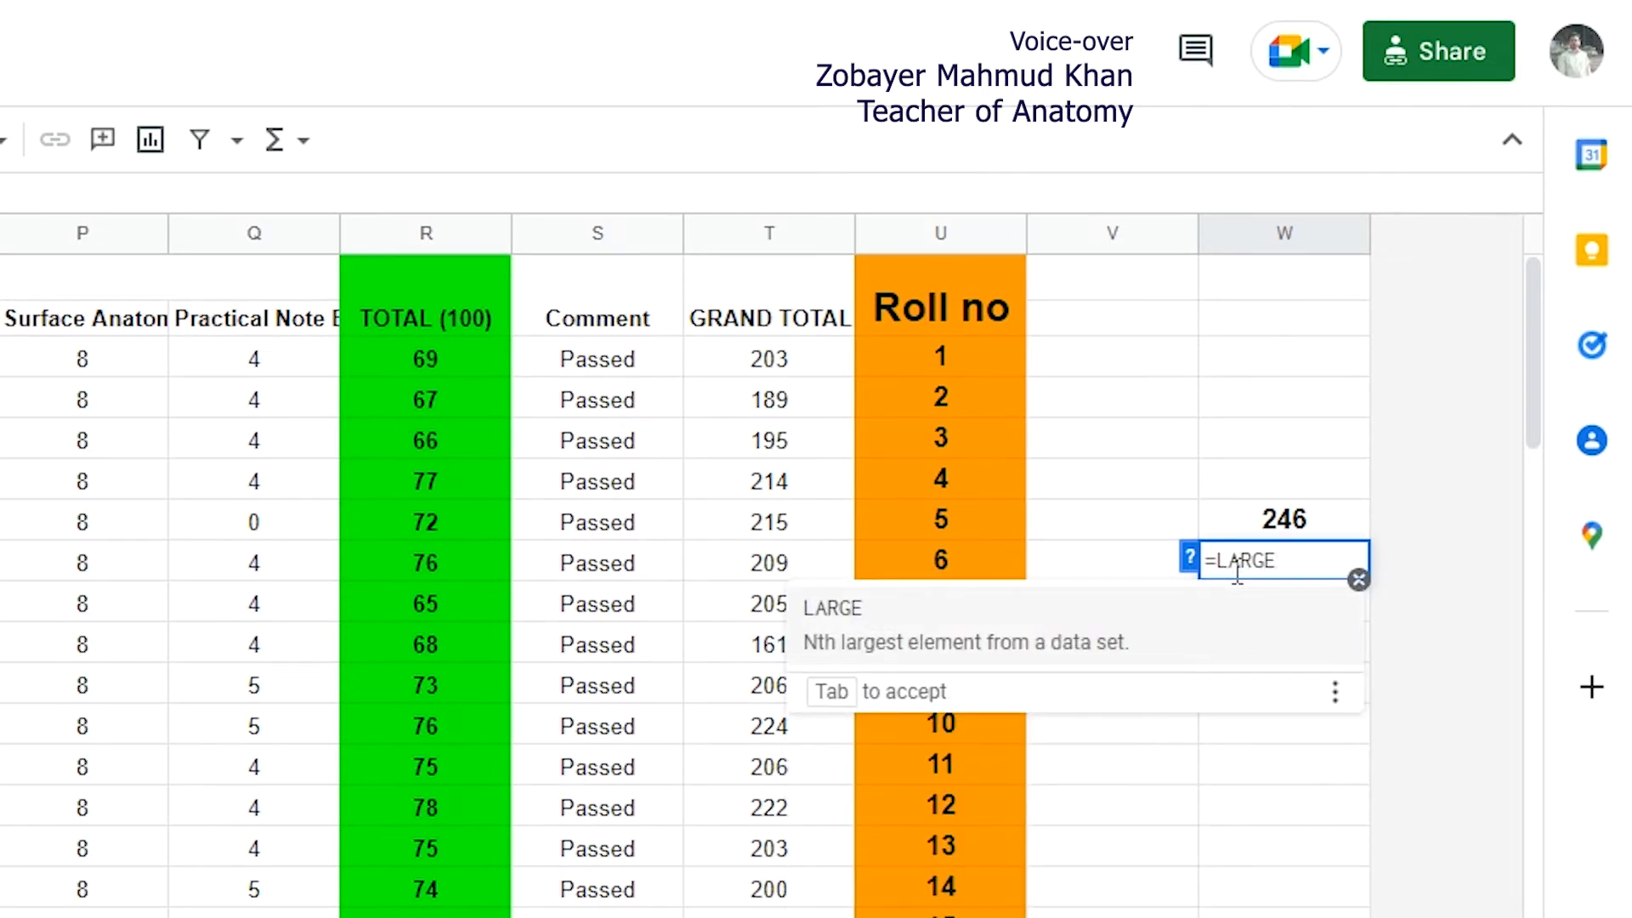
pyautogui.write('(')
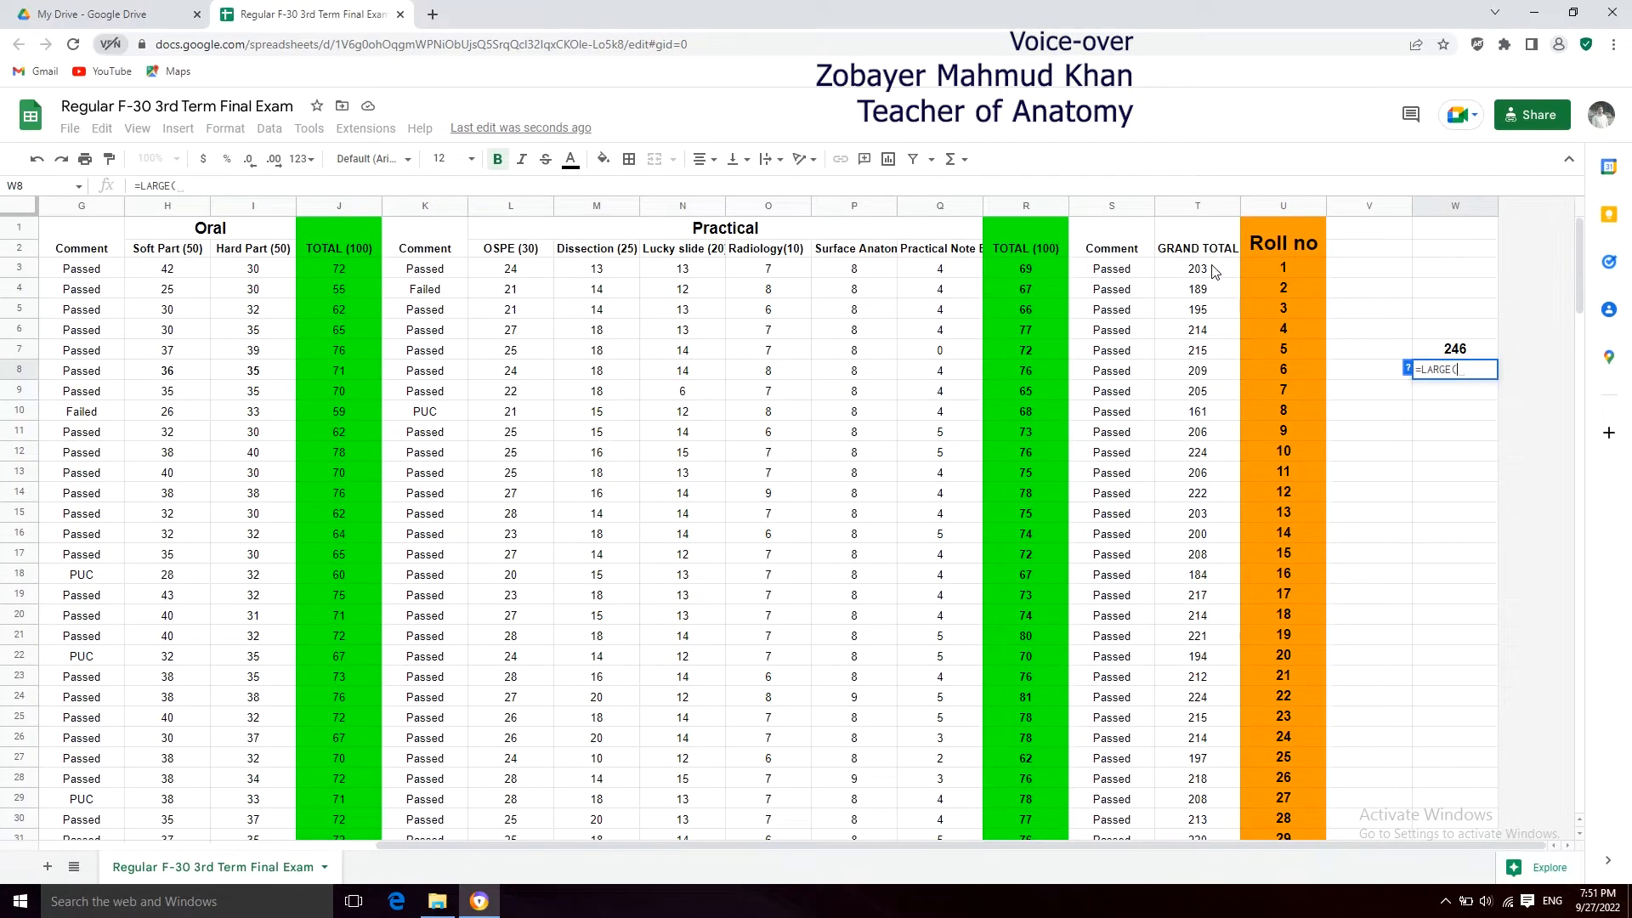
pyautogui.moveTo(1214, 270); pyautogui.dragTo(1219, 782)
pyautogui.write(',')
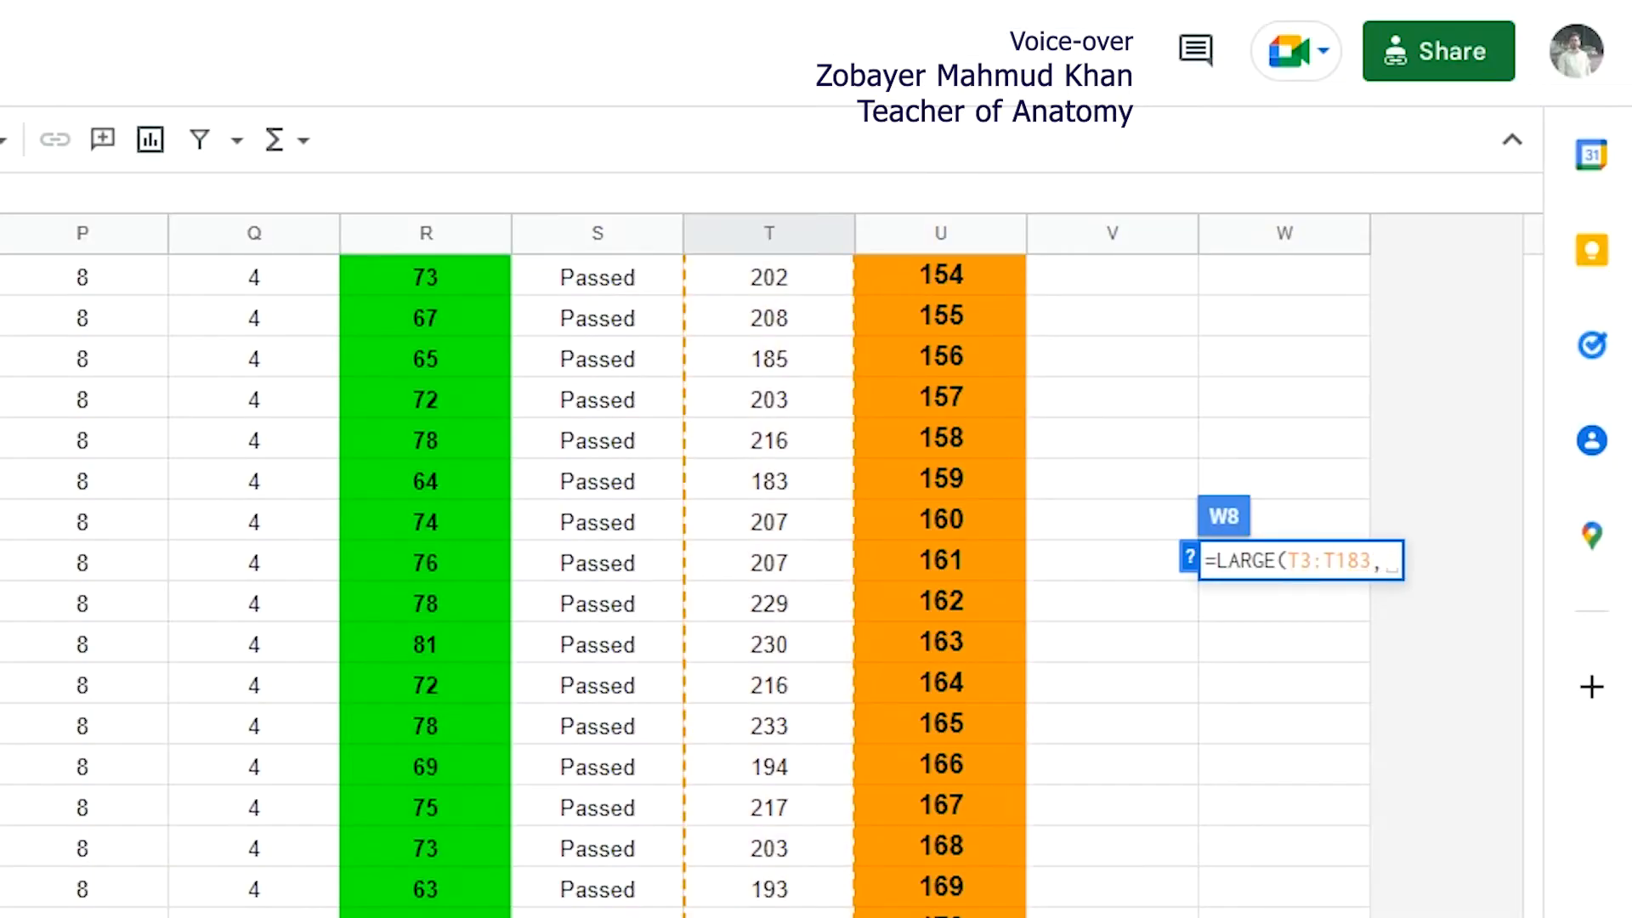
pyautogui.write('2)')
pyautogui.press('Return')
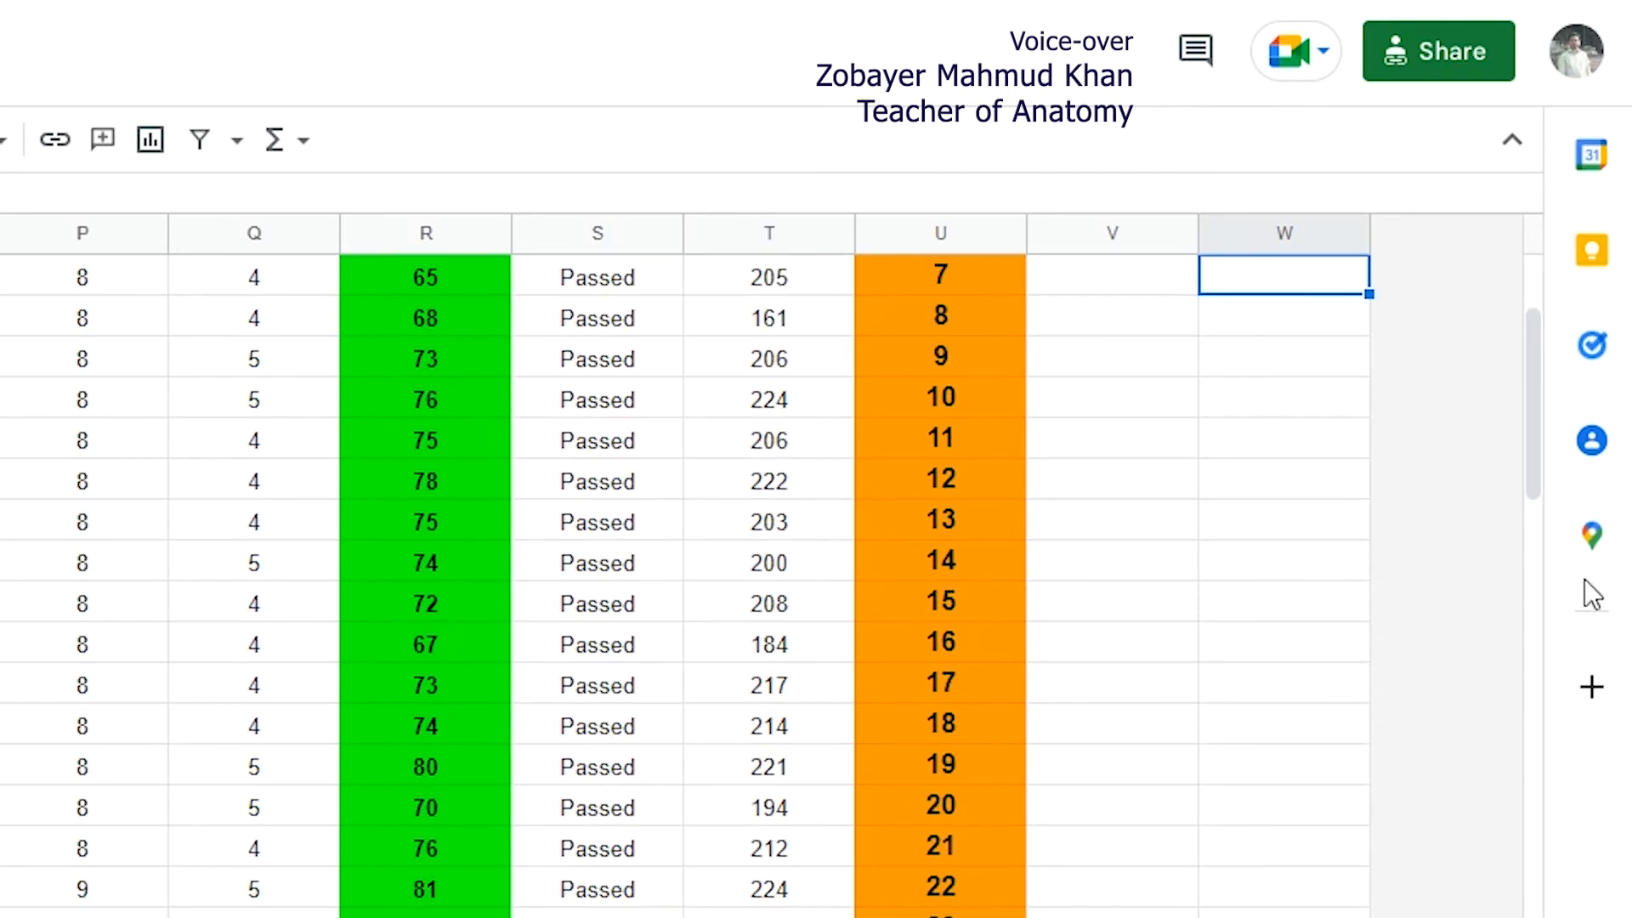
pyautogui.scroll(1, 1538, 415)
pyautogui.scroll(3, 1545, 387)
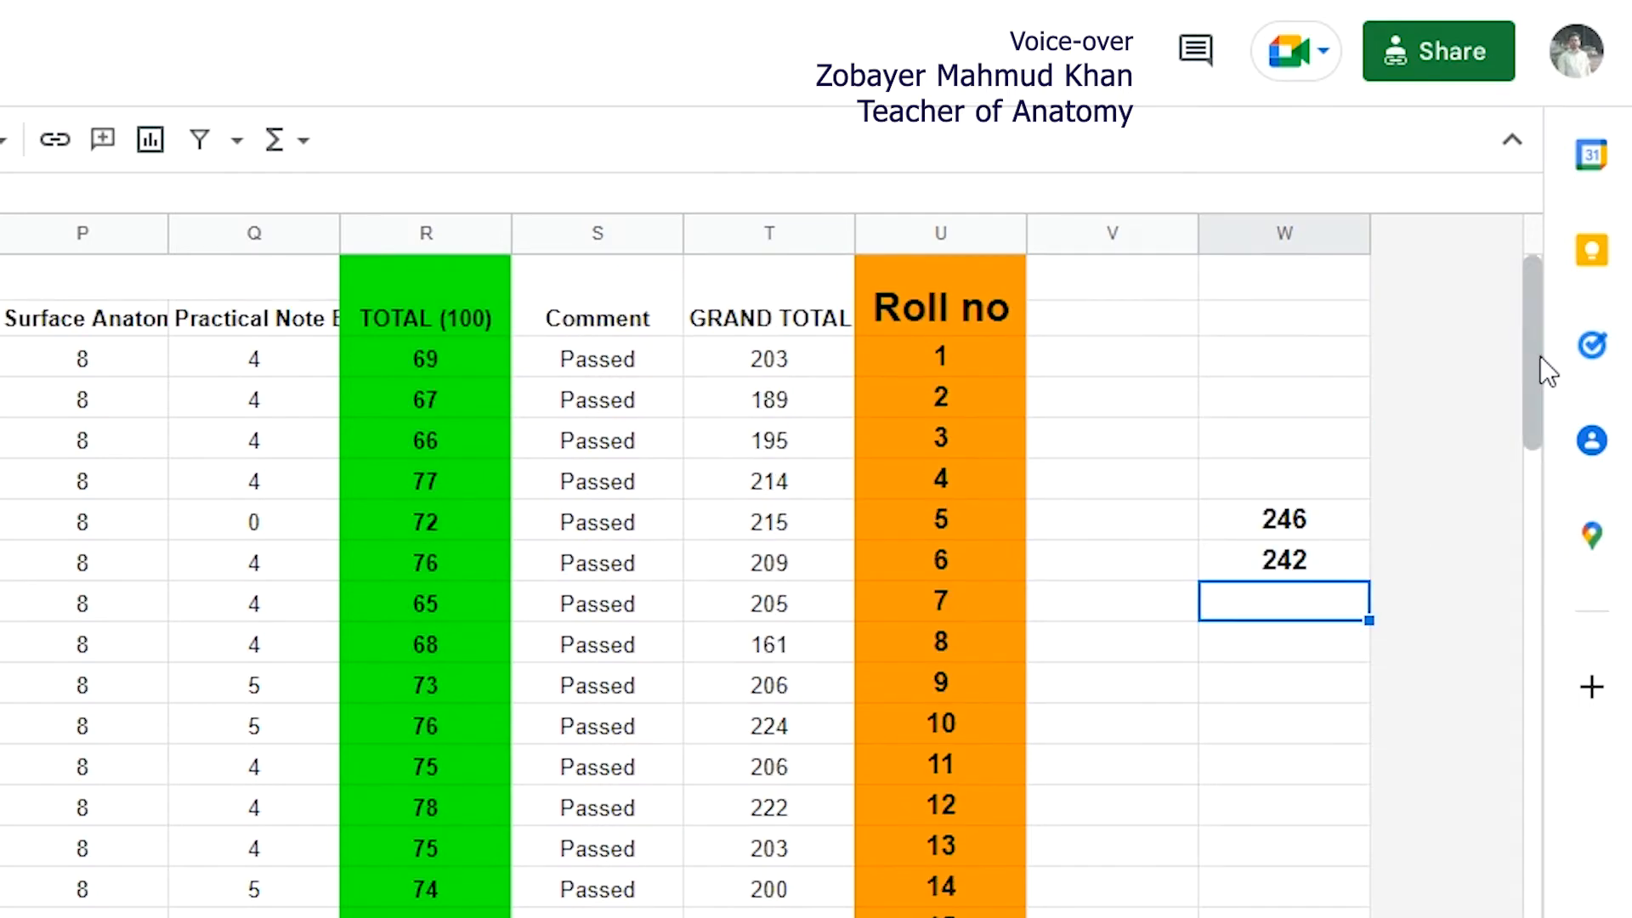
pyautogui.click(1306, 571)
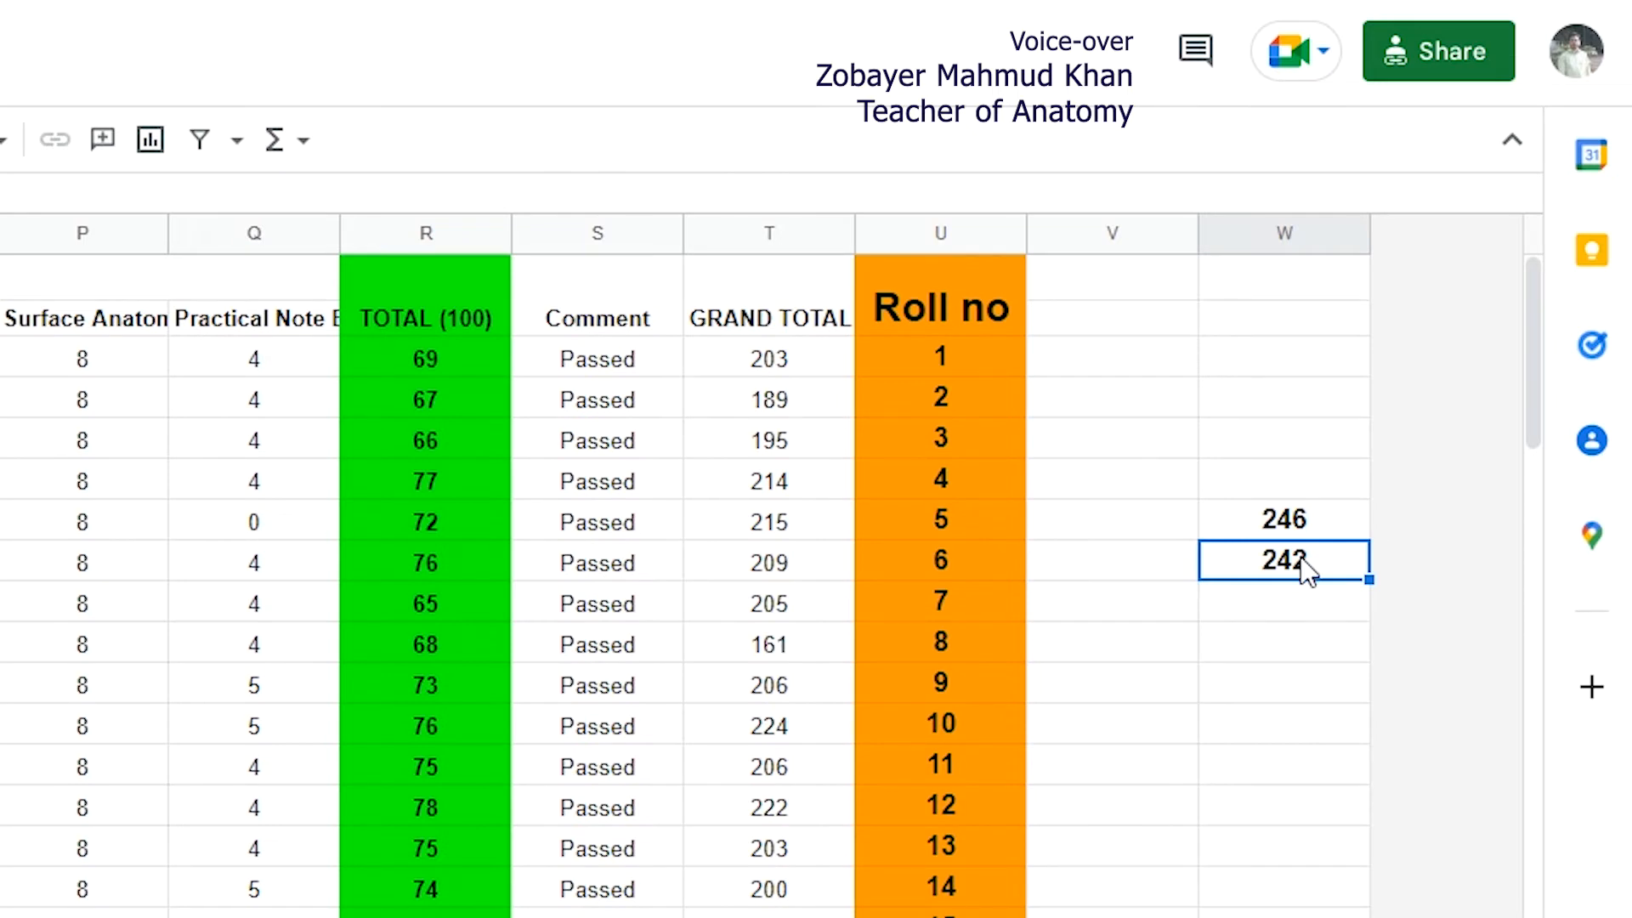
# Step: In cell W9, calculate the third-highest grand total with the formula =LARGE(T3:T183,3)
pyautogui.click(1250, 590)
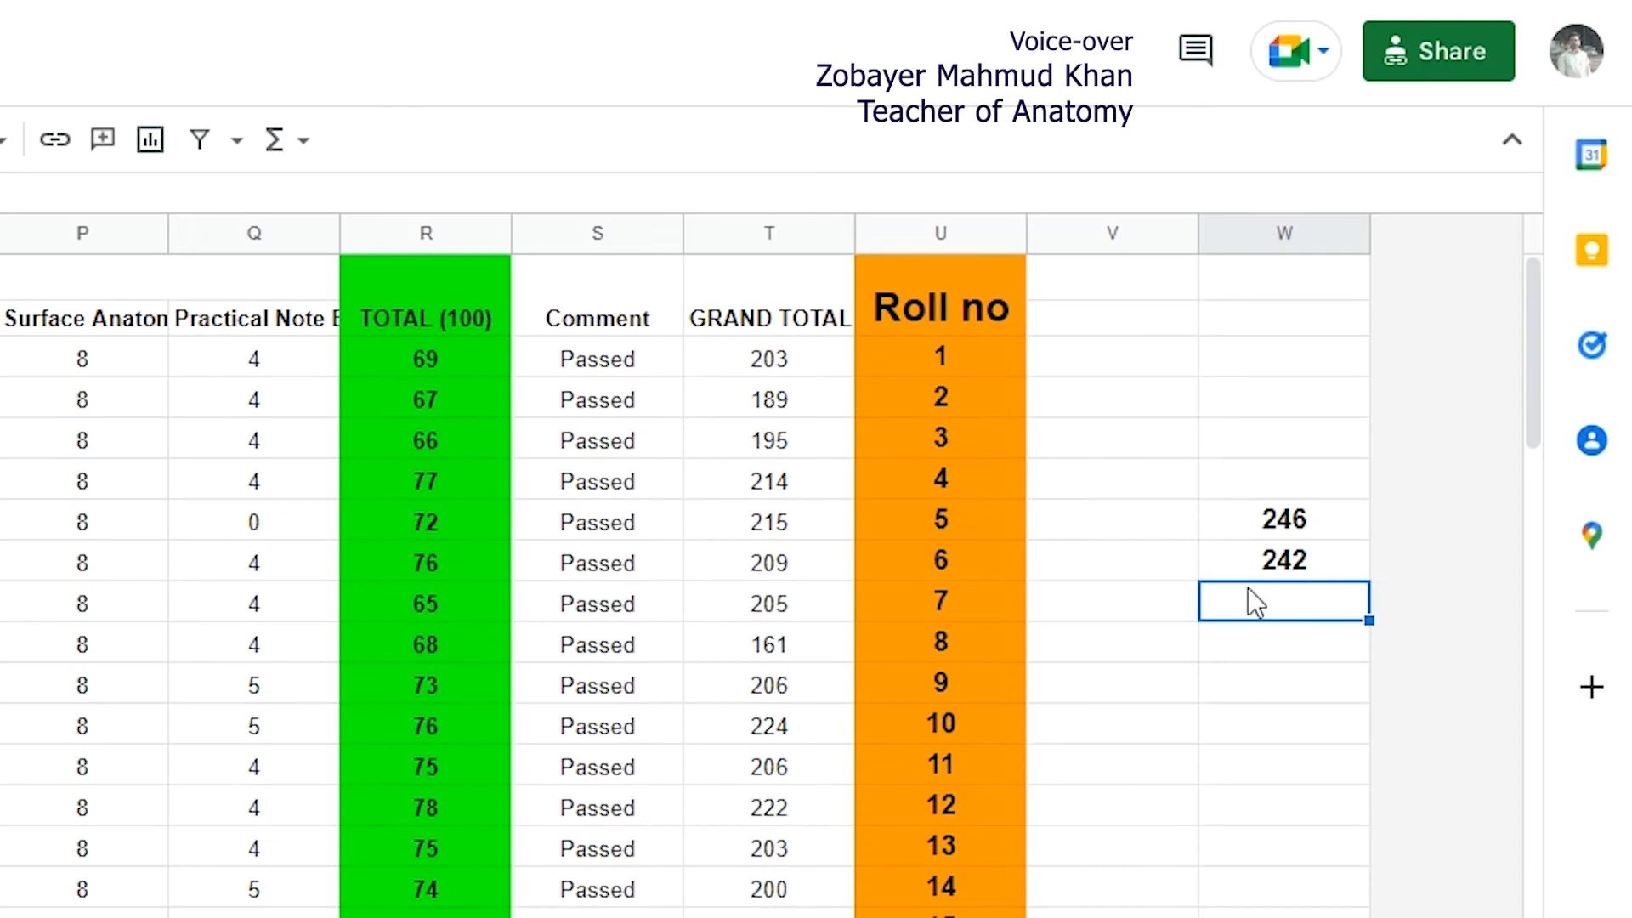
pyautogui.write('=')
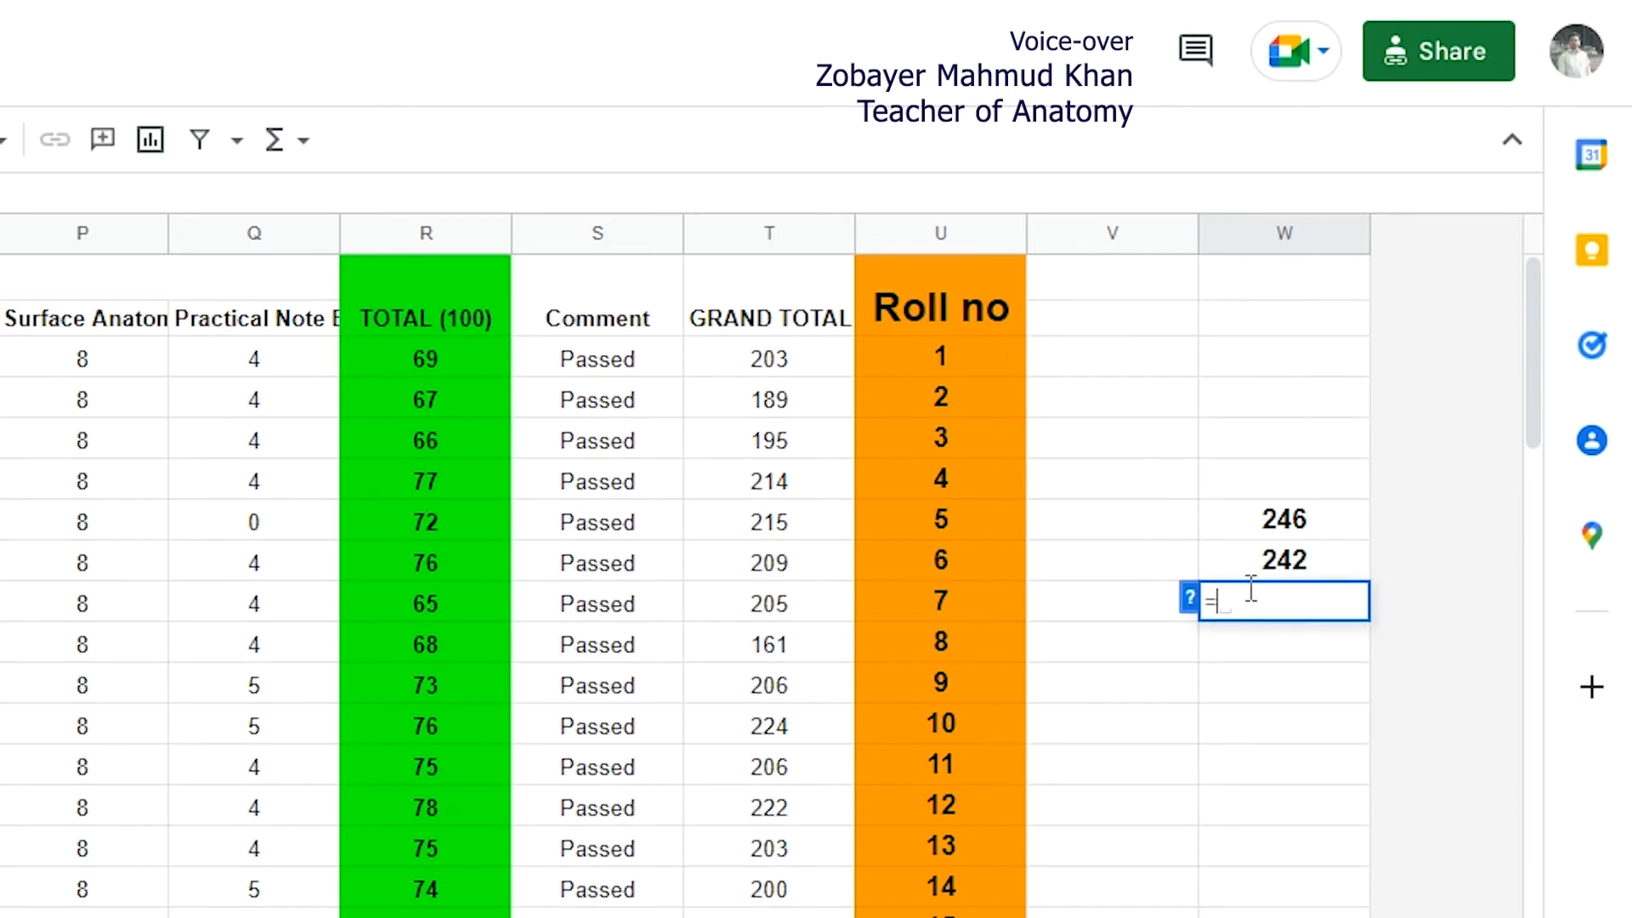
pyautogui.write('LARG')
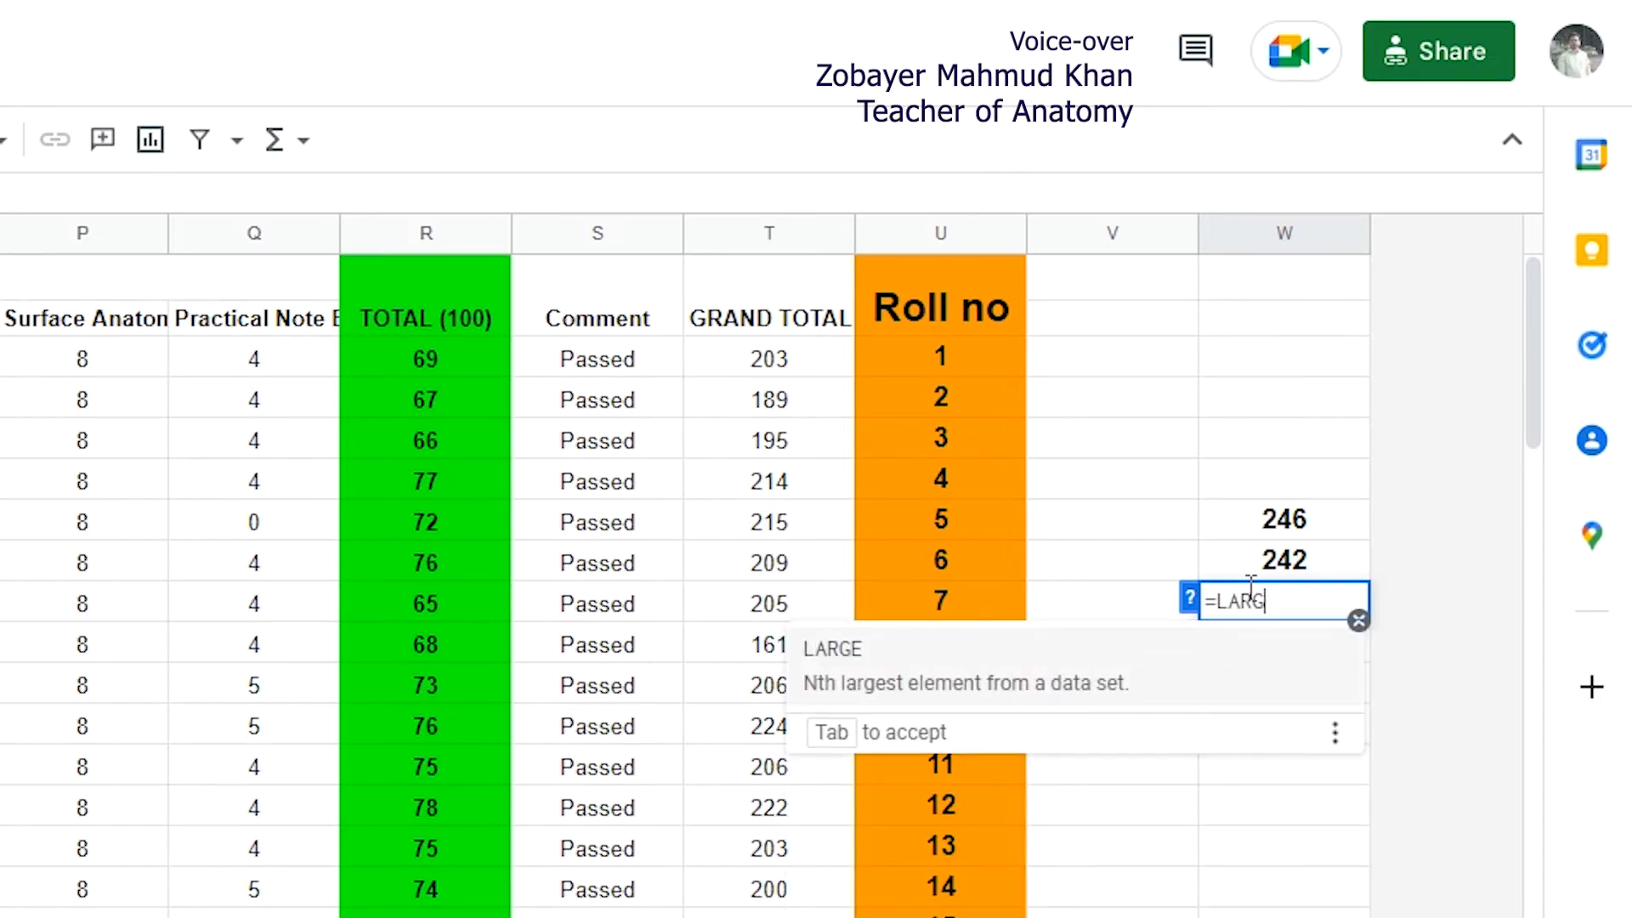
pyautogui.write('E(')
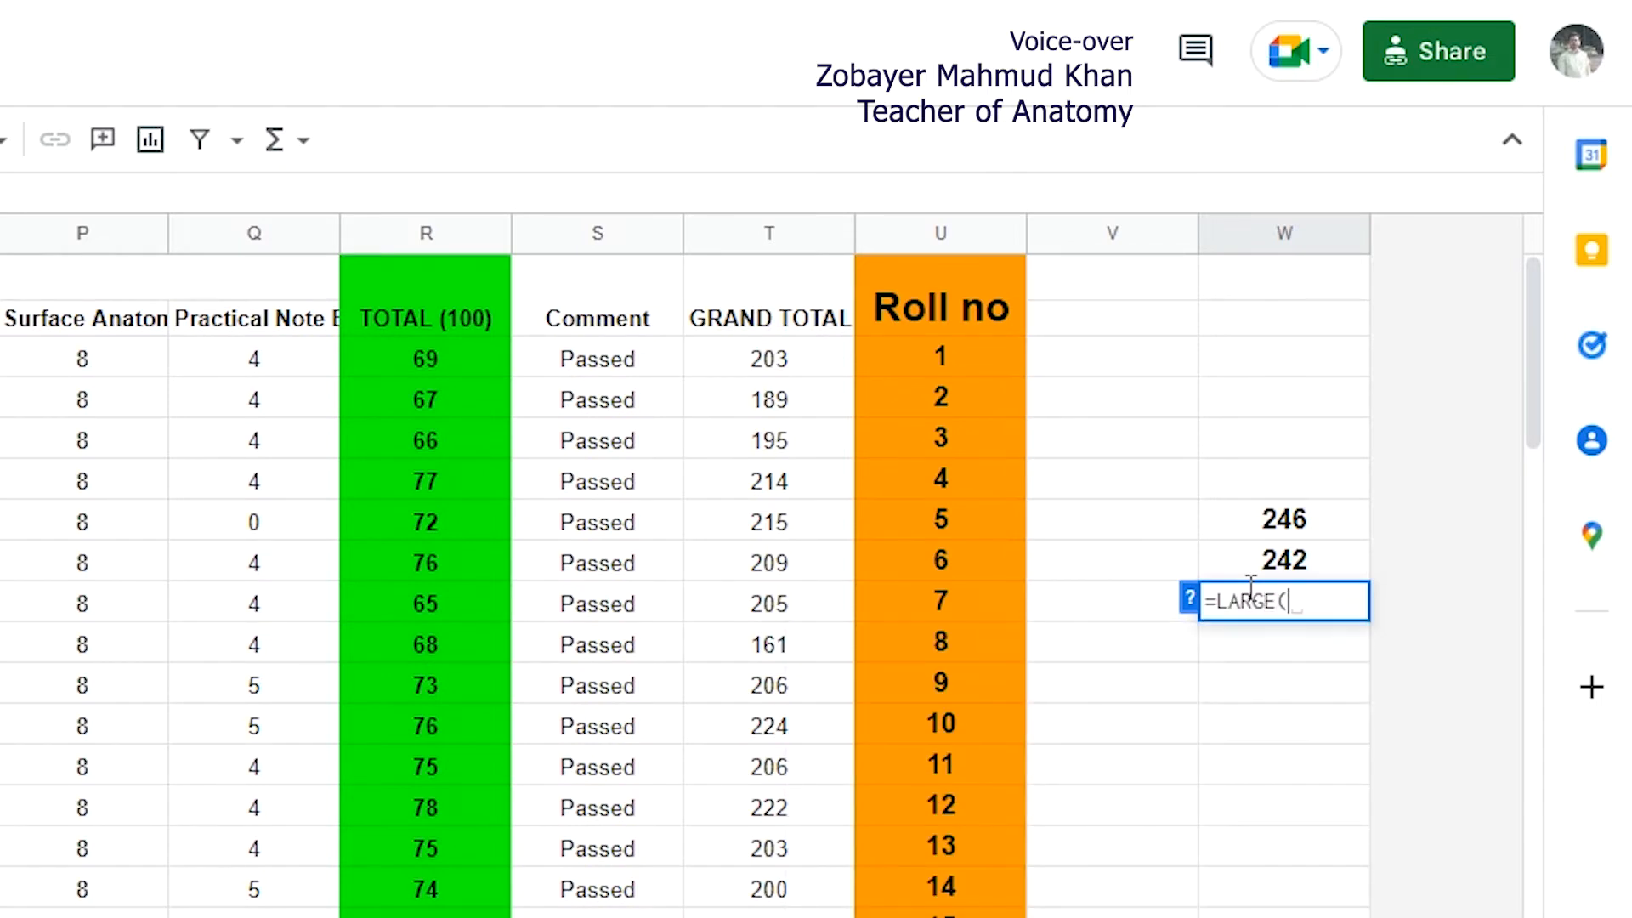
pyautogui.moveTo(809, 354); pyautogui.dragTo(1202, 777)
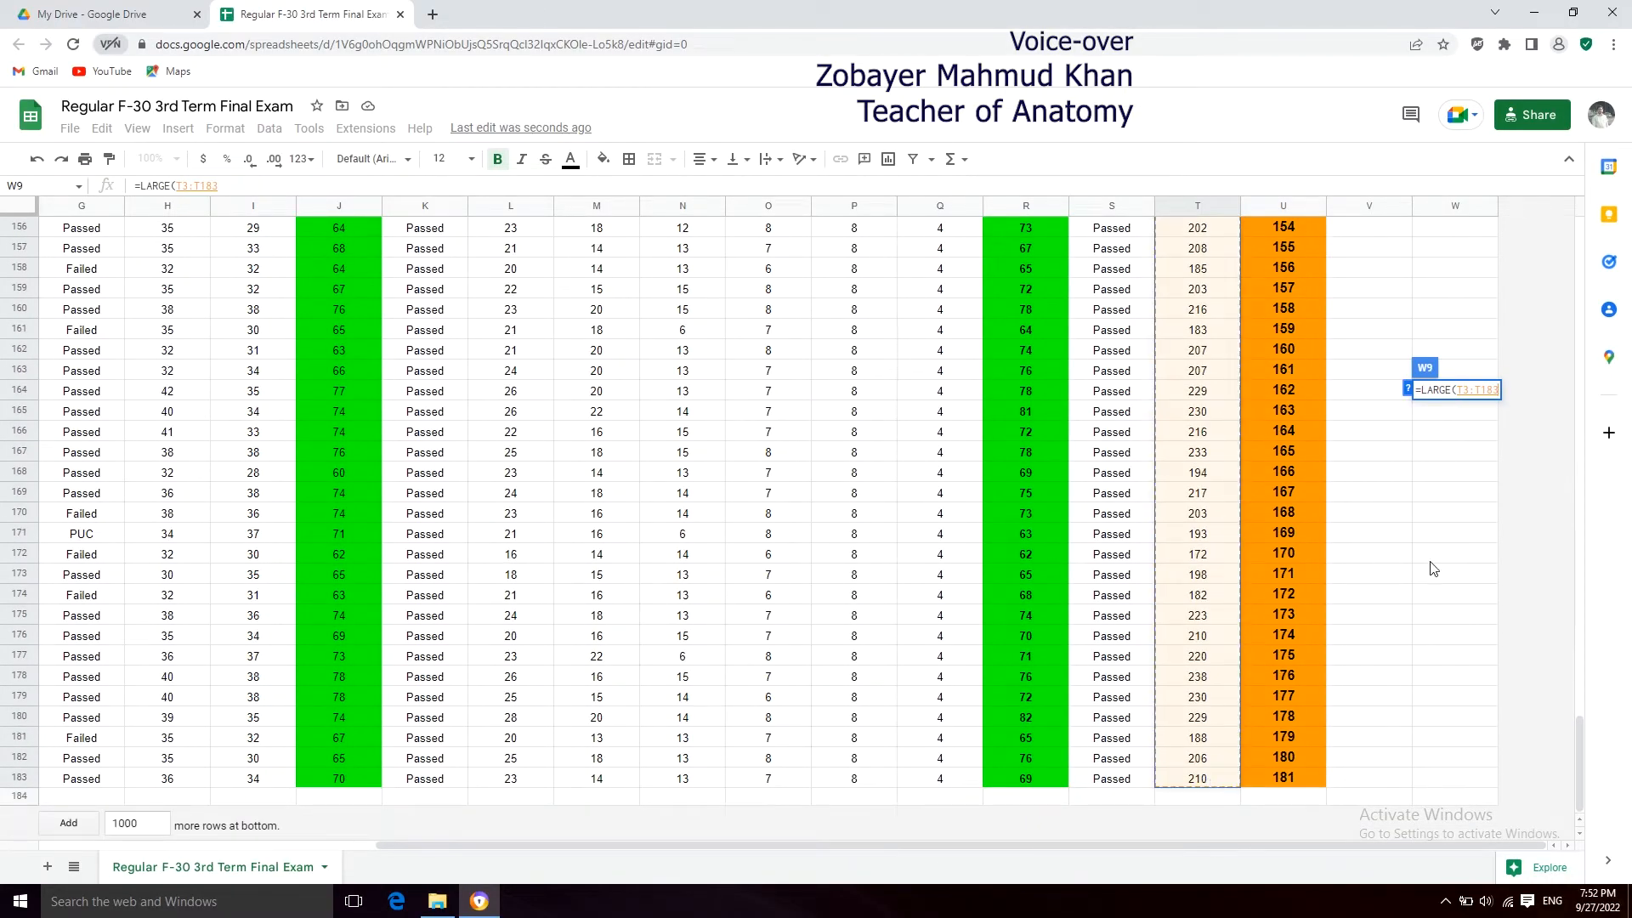
pyautogui.write(',')
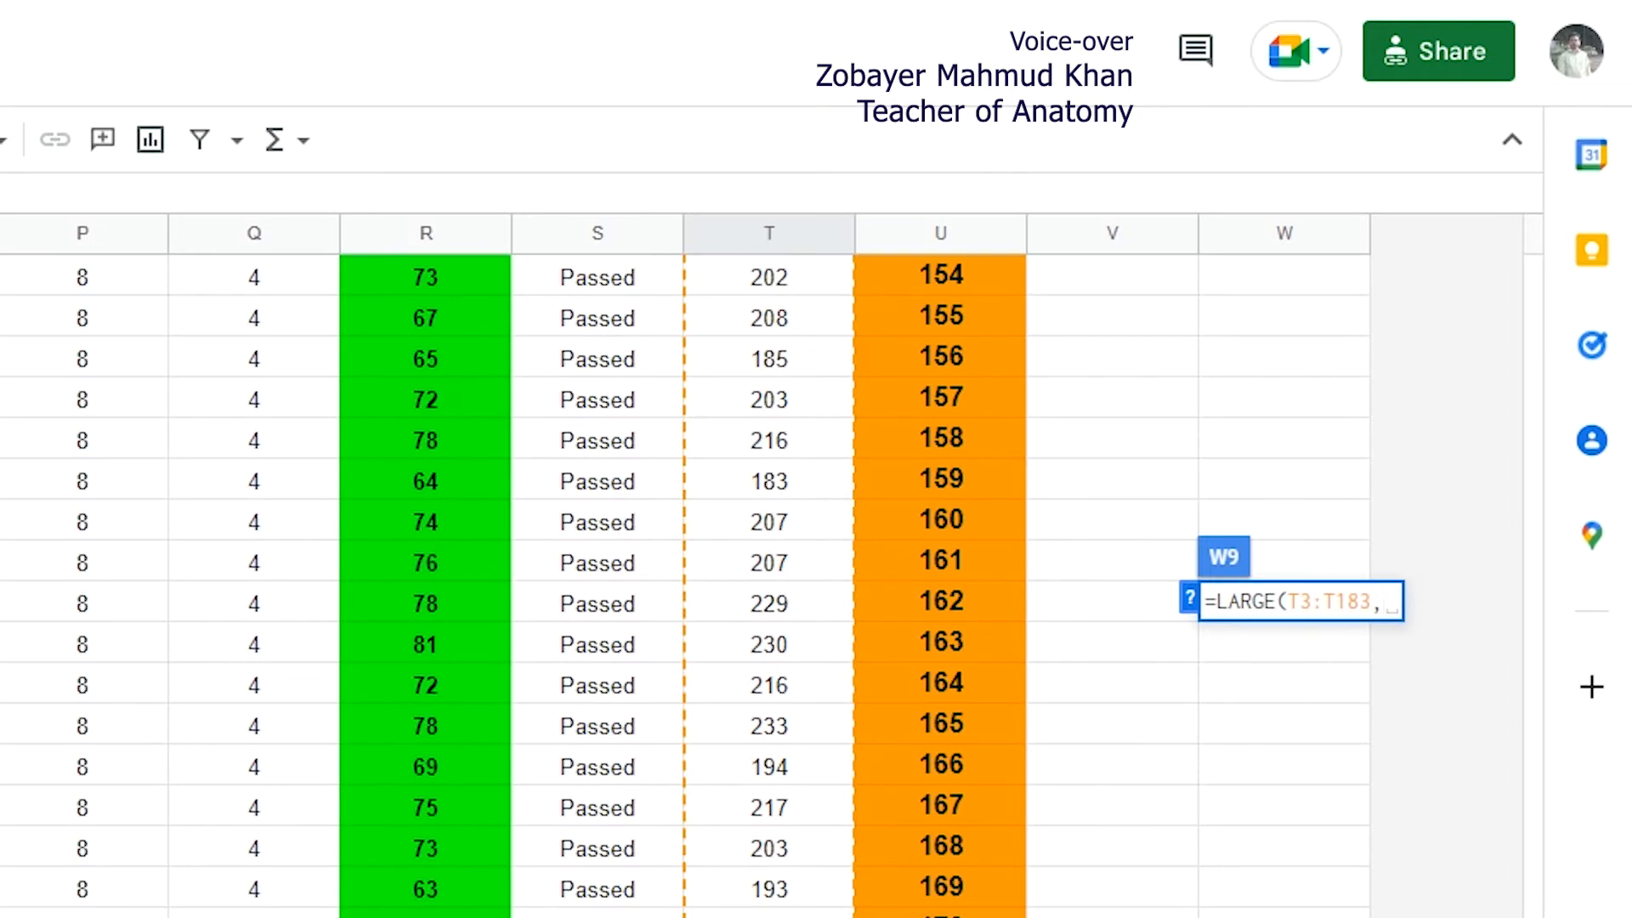
pyautogui.write('3)')
pyautogui.press('Return')
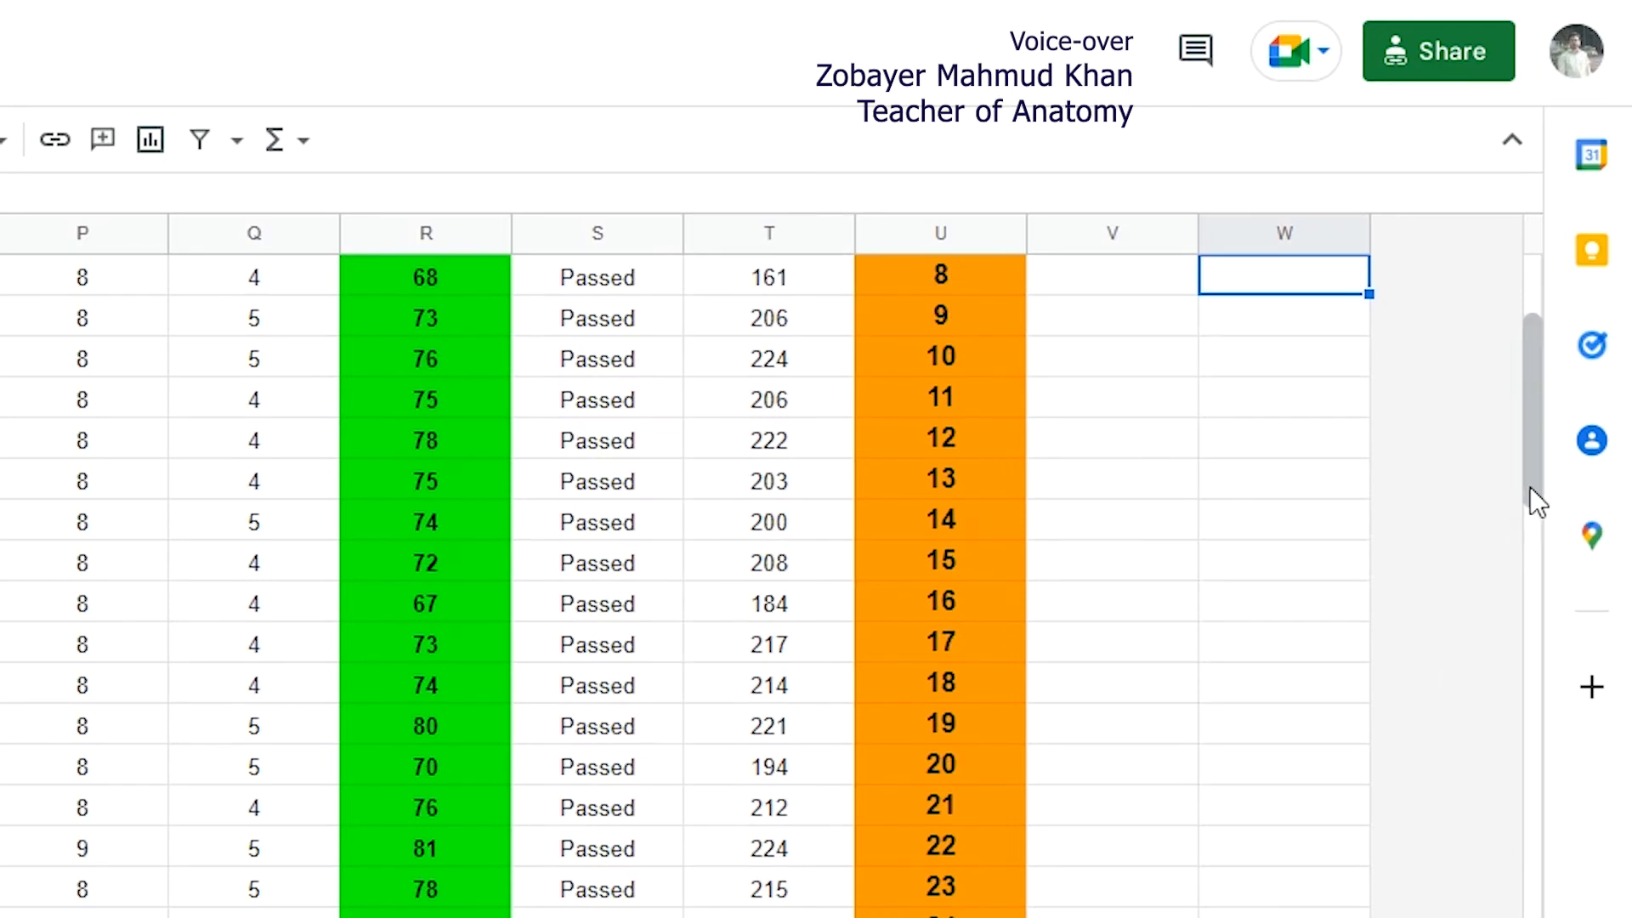
pyautogui.scroll(3, 1533, 478)
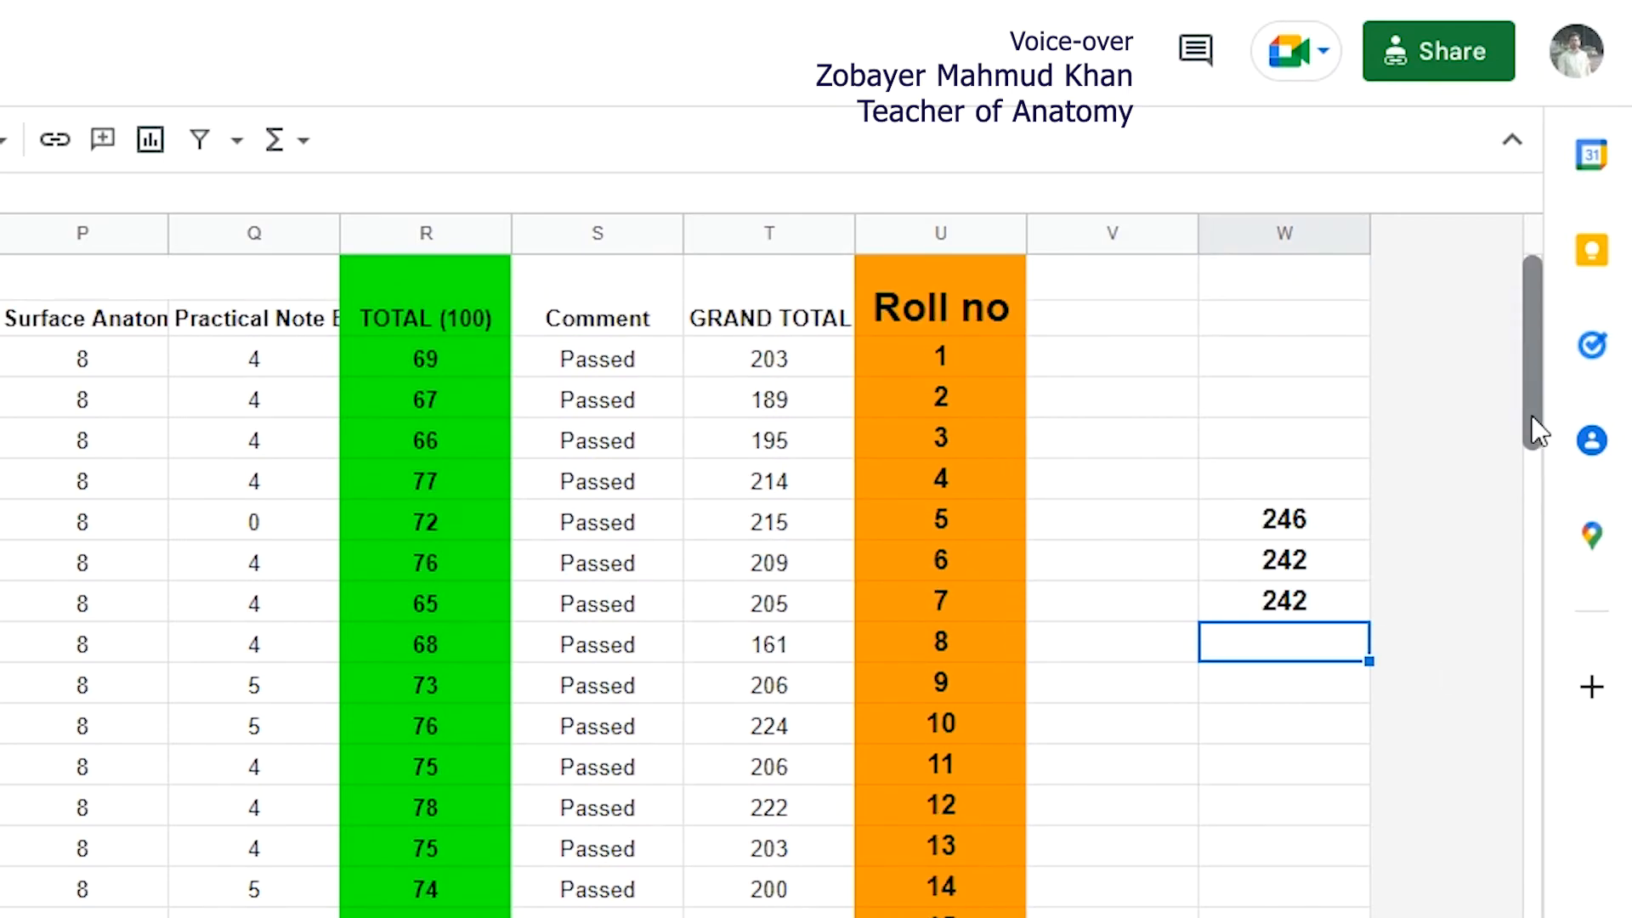
pyautogui.click(1329, 601)
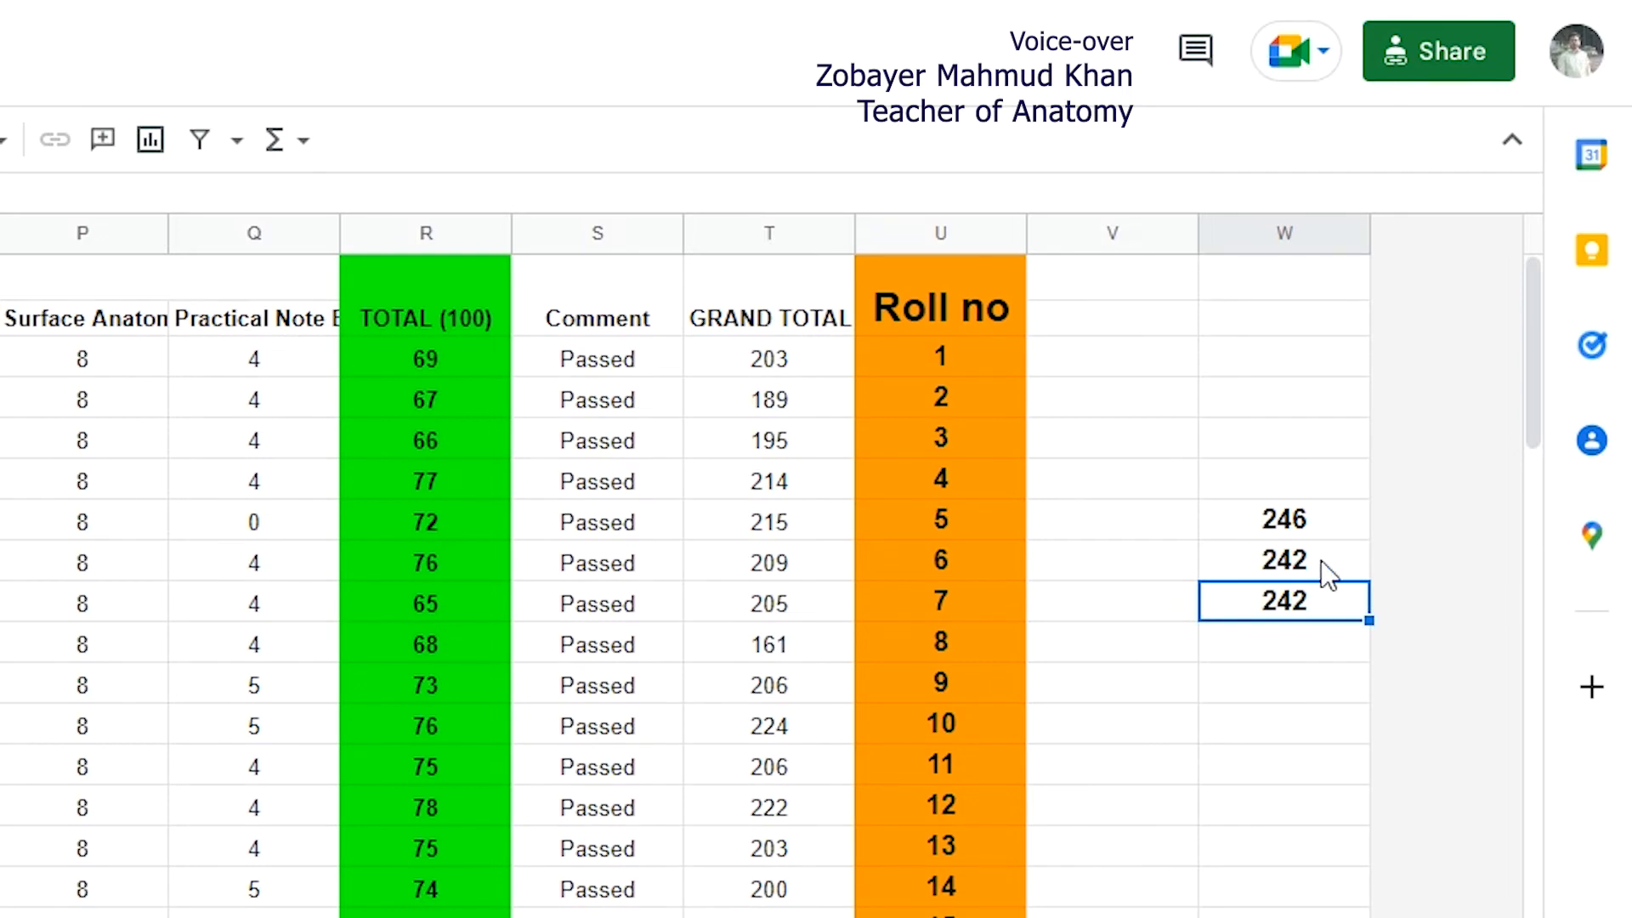
pyautogui.click(1327, 570)
pyautogui.click(1321, 608)
# Step: In cell W10, calculate the fourth-highest grand total with the formula =LARGE(T3:T183,4)
pyautogui.click(1275, 646)
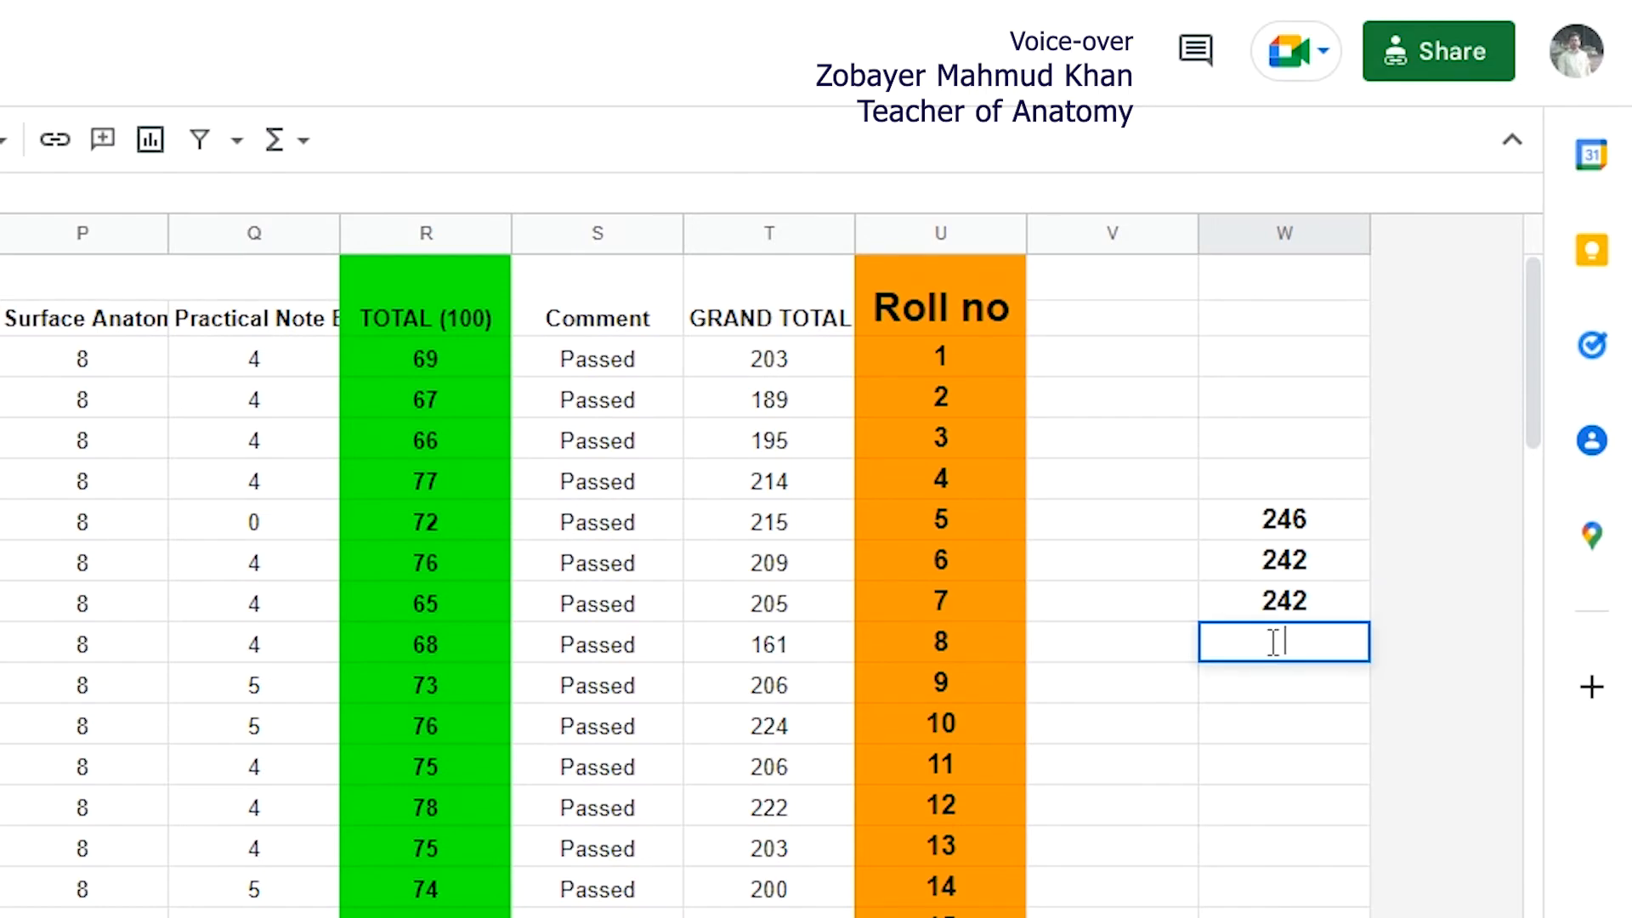
pyautogui.doubleClick(1273, 644)
pyautogui.write('=LARGE')
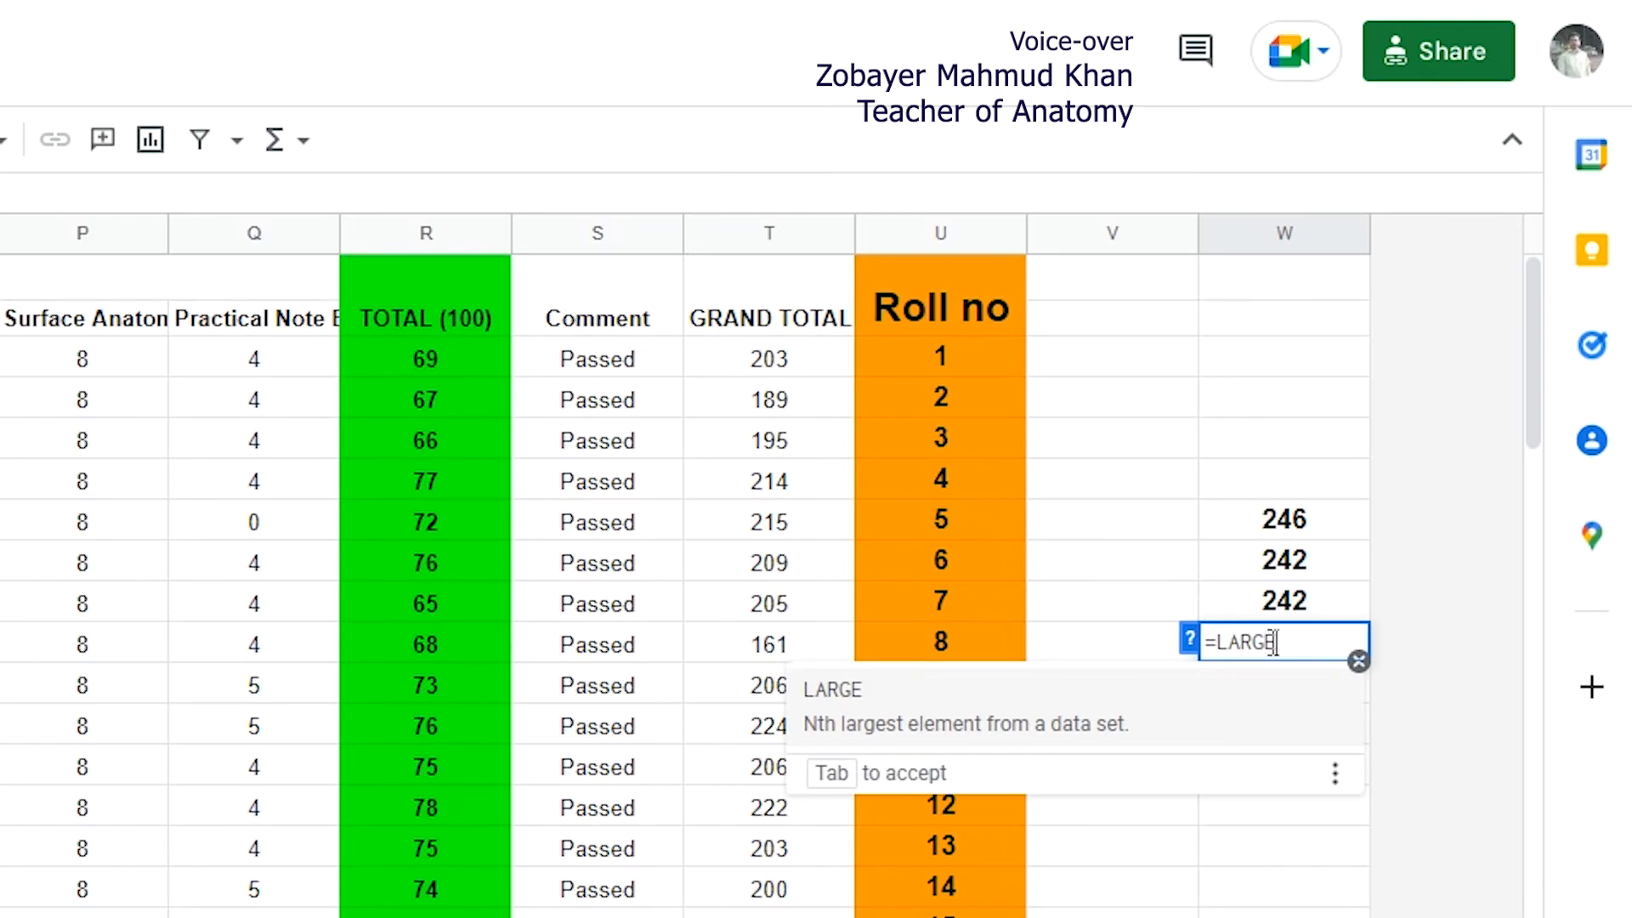
pyautogui.write('(')
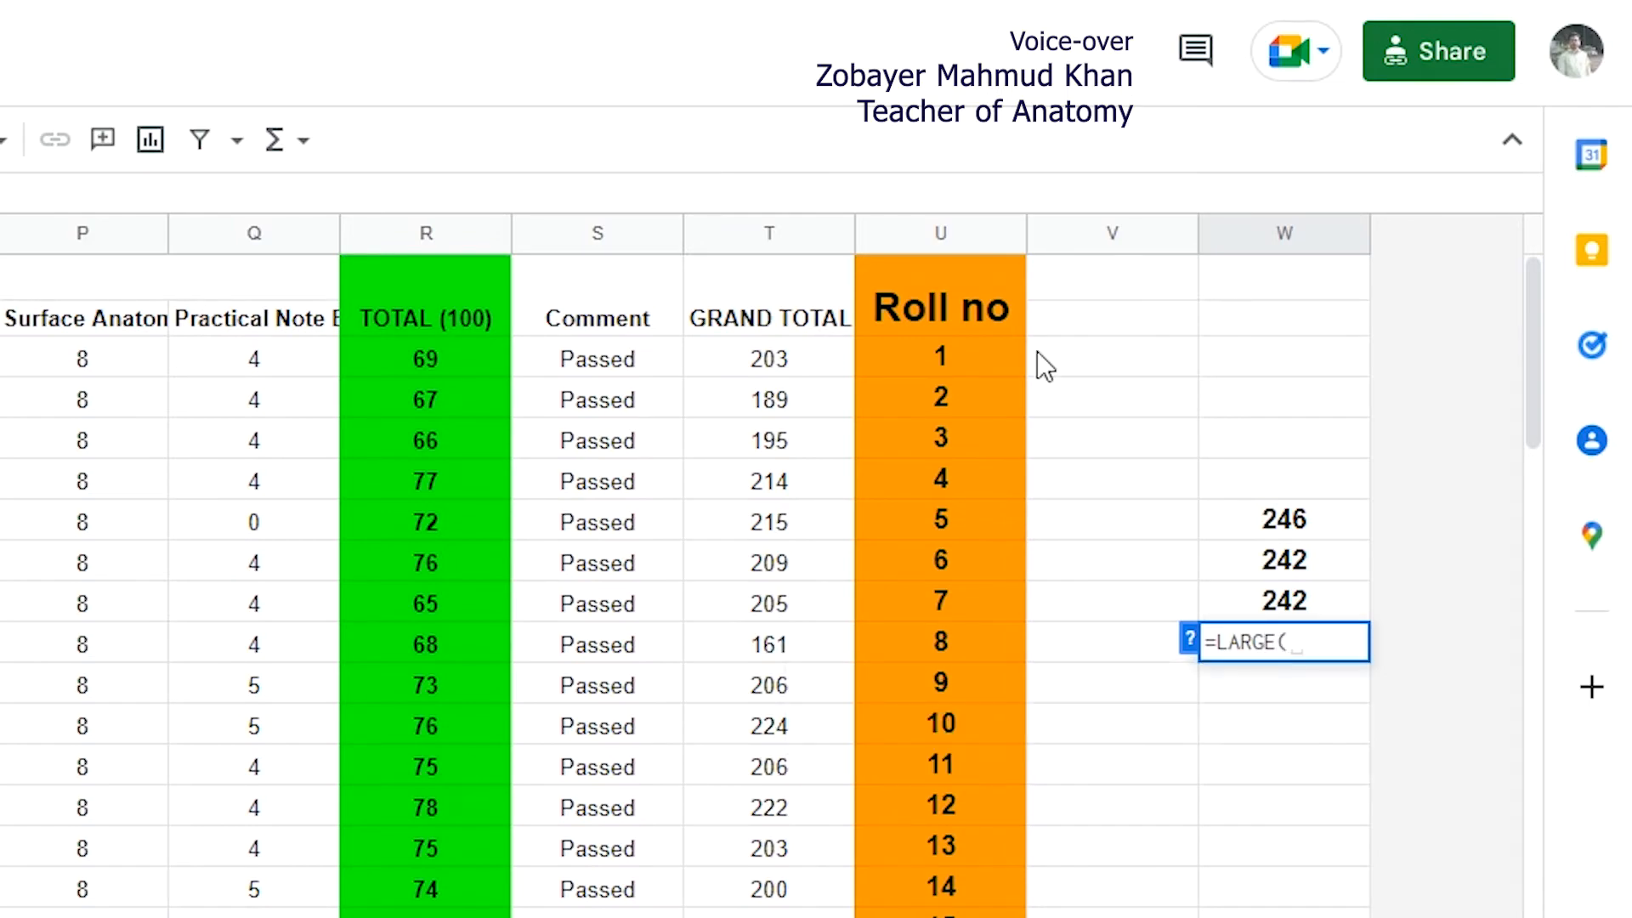
pyautogui.moveTo(810, 354); pyautogui.dragTo(1232, 780)
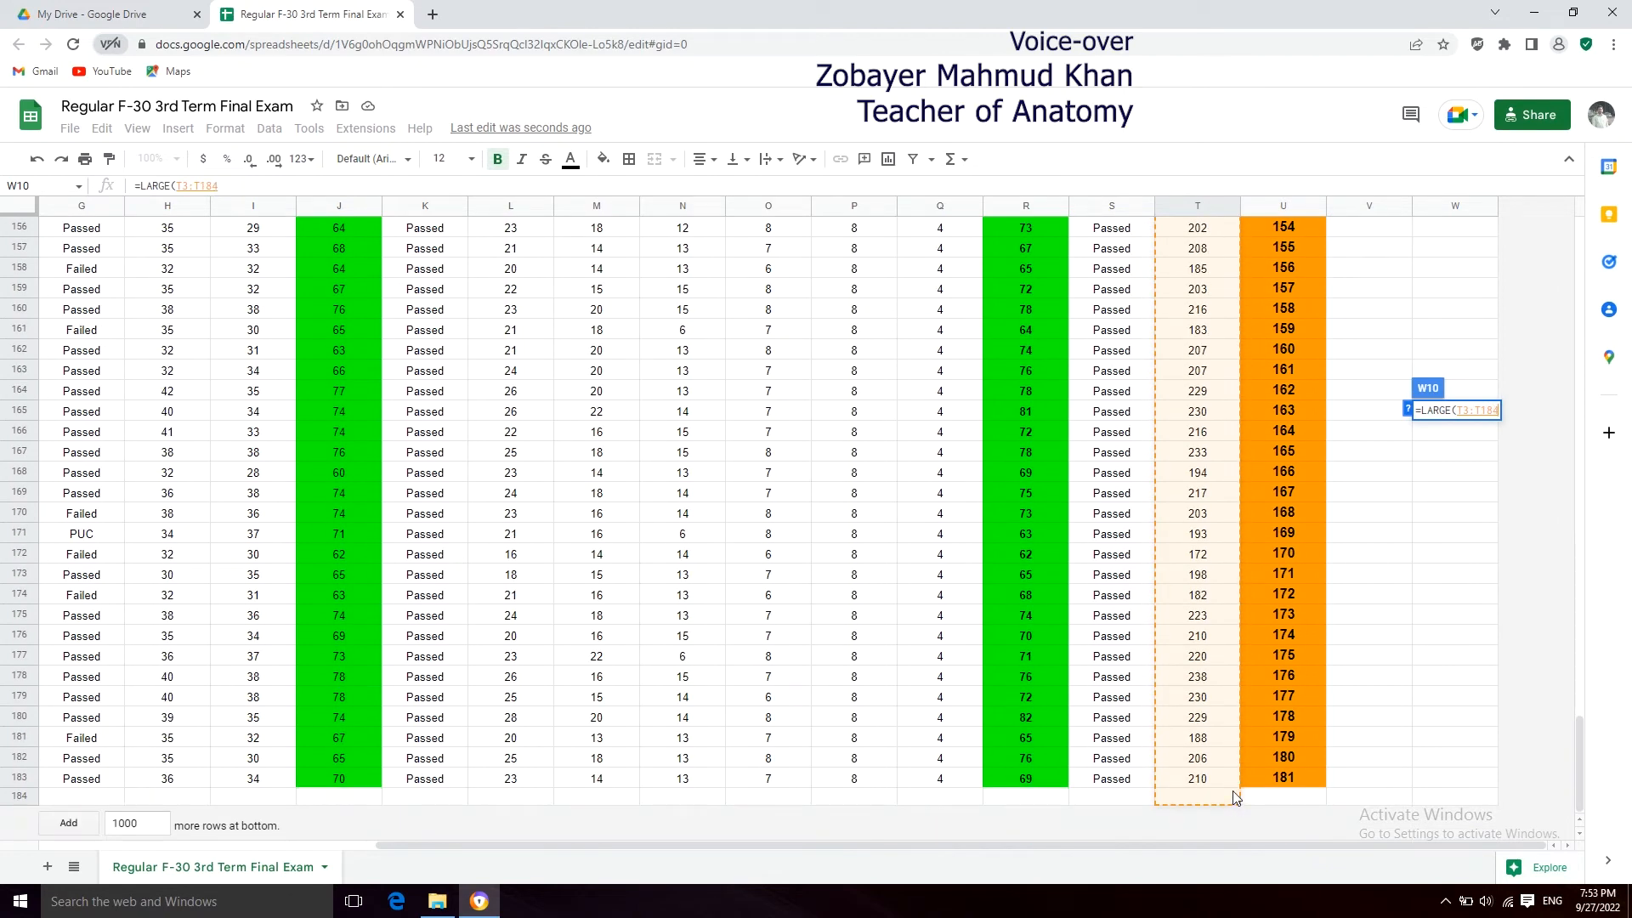
pyautogui.write(',')
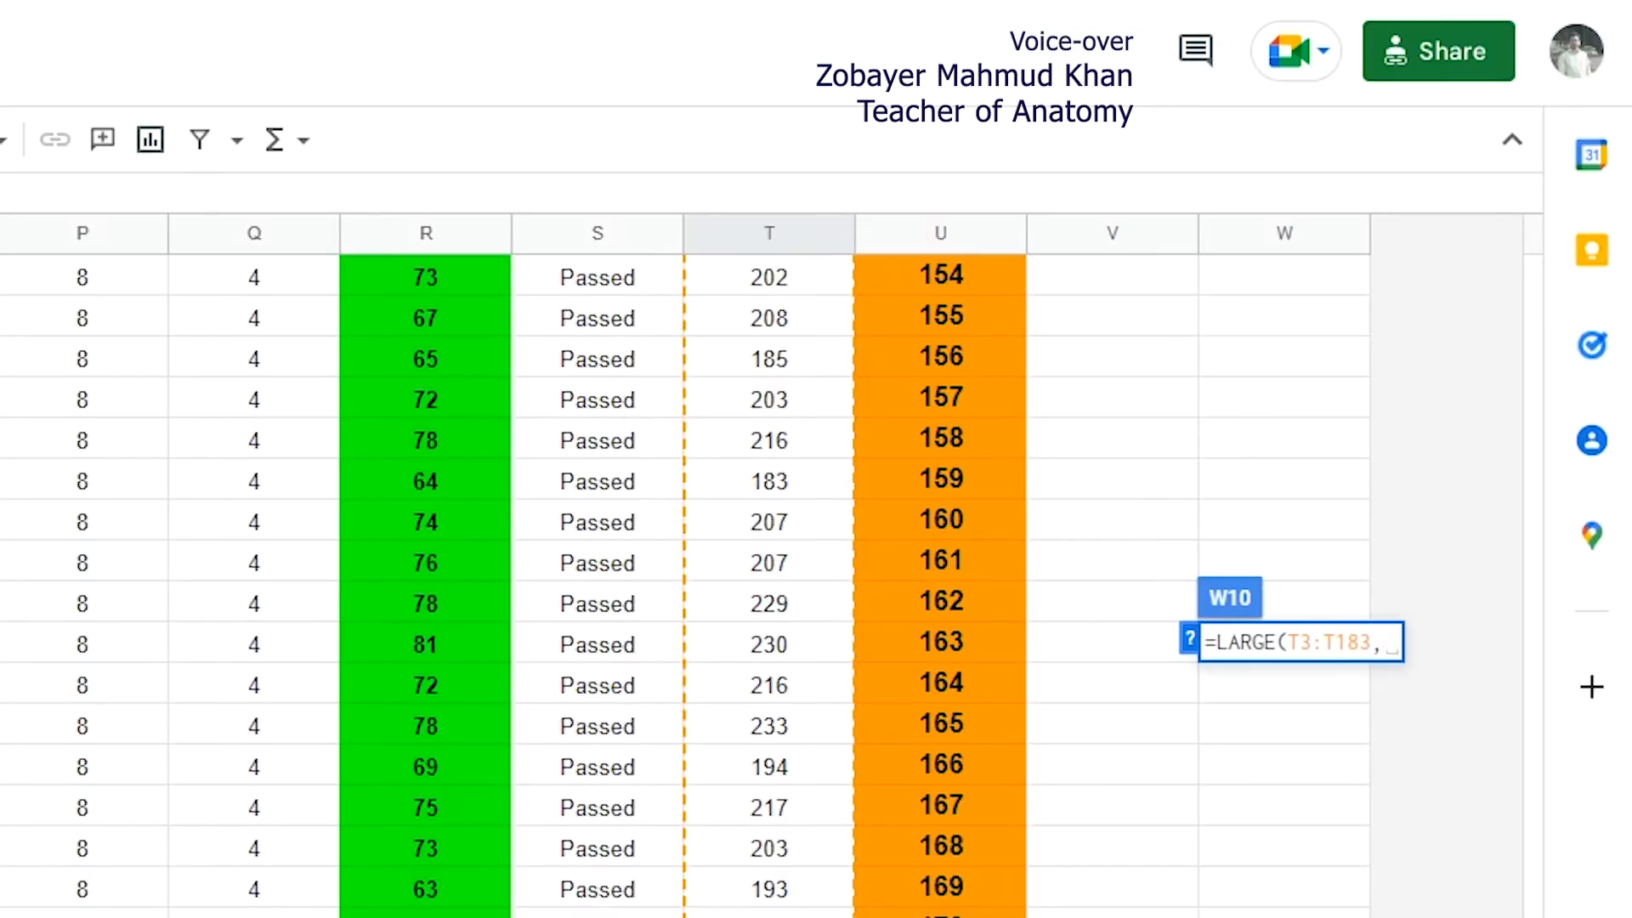
pyautogui.write('4)')
pyautogui.press('Return')
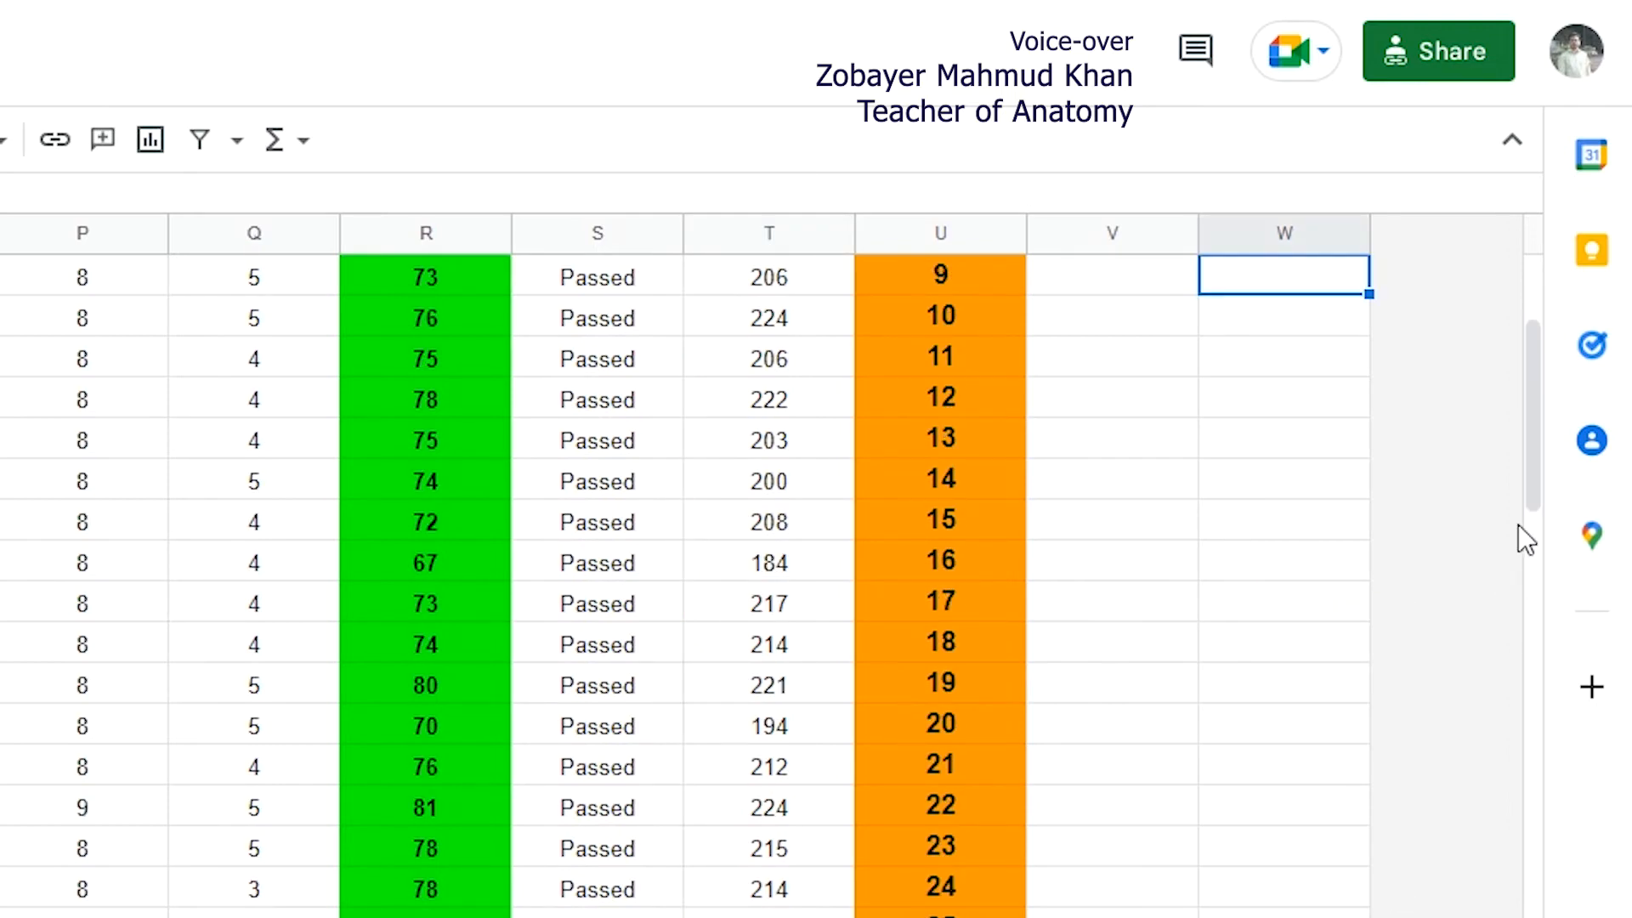
pyautogui.moveTo(1539, 472); pyautogui.dragTo(1543, 349)
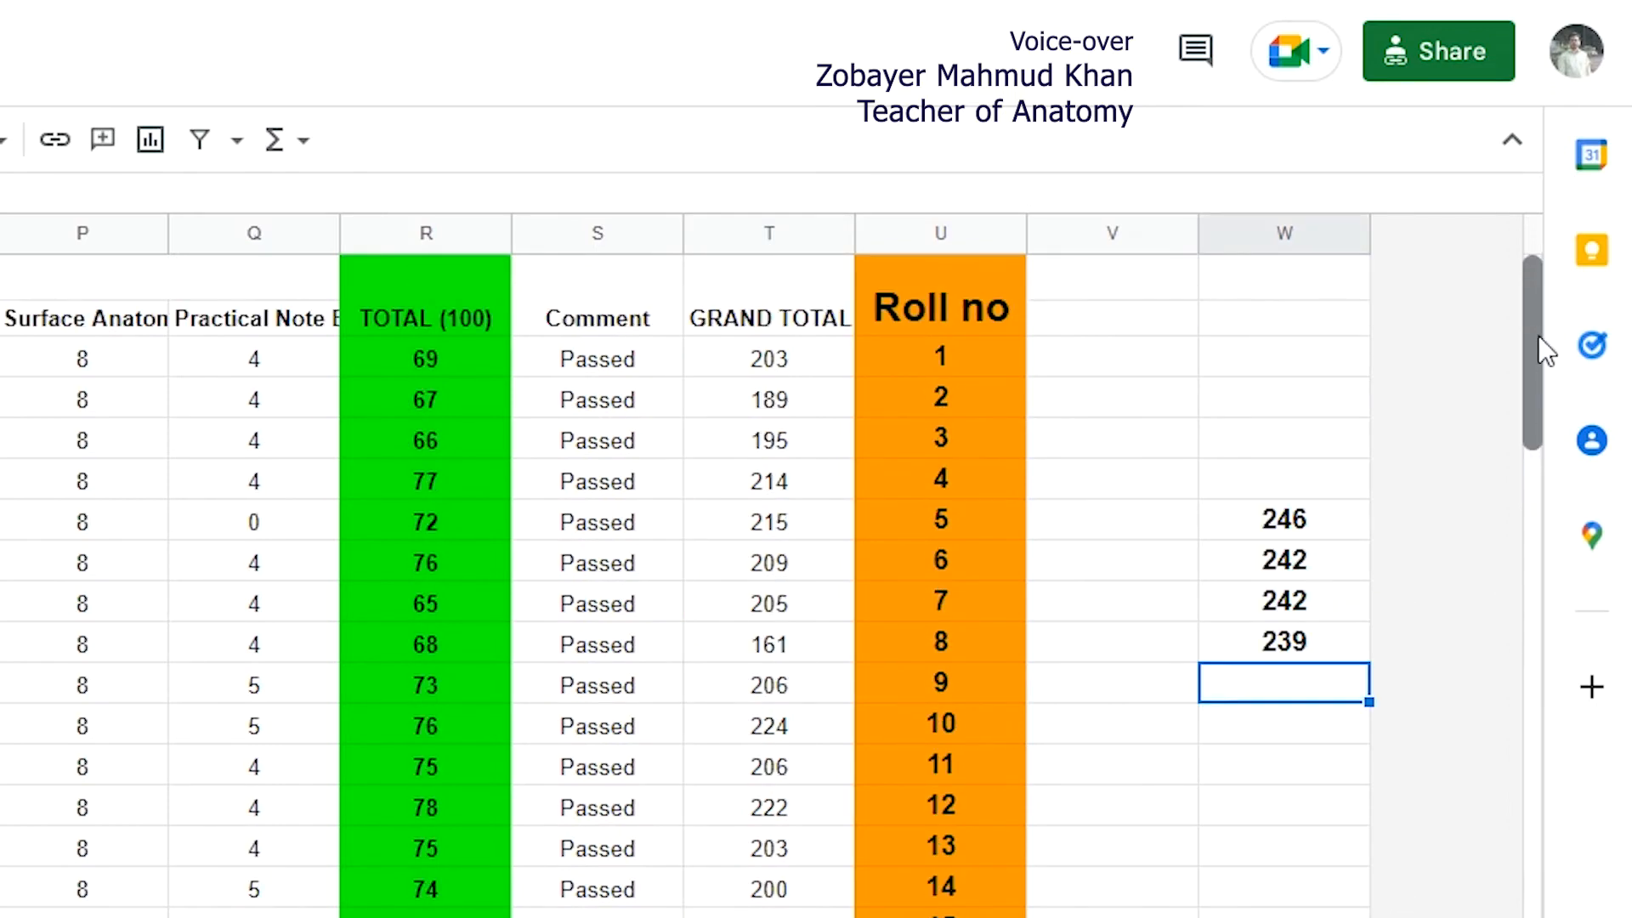
pyautogui.click(1318, 646)
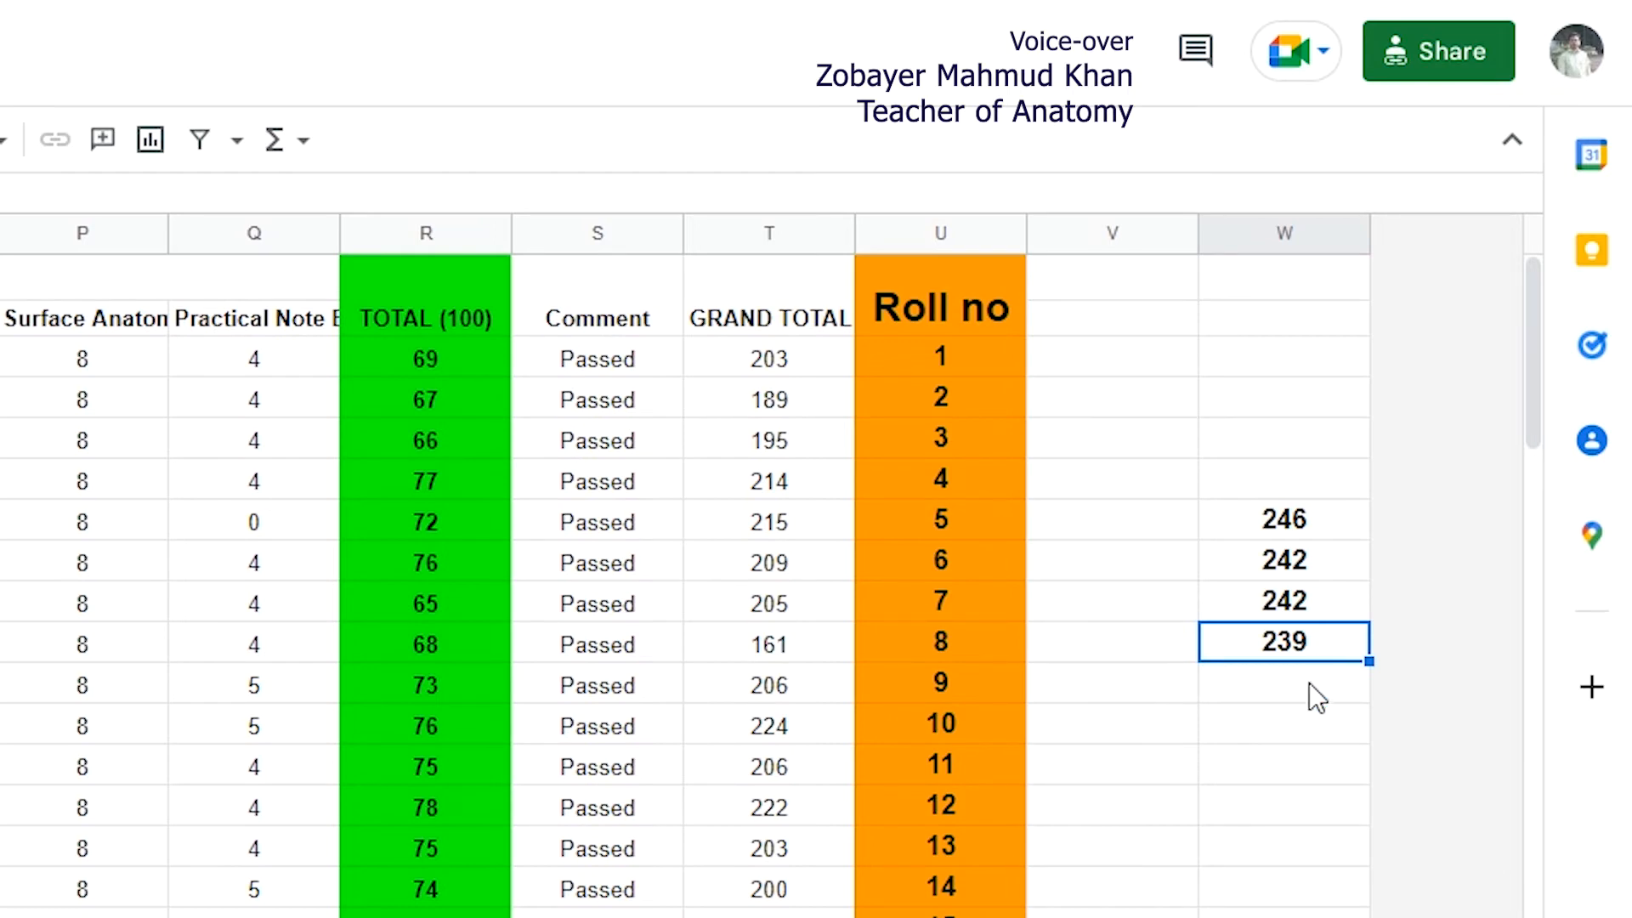
# Step: In cell W11, calculate the fifth-highest grand total with the formula =LARGE(T3:T183,5)
pyautogui.doubleClick(1277, 681)
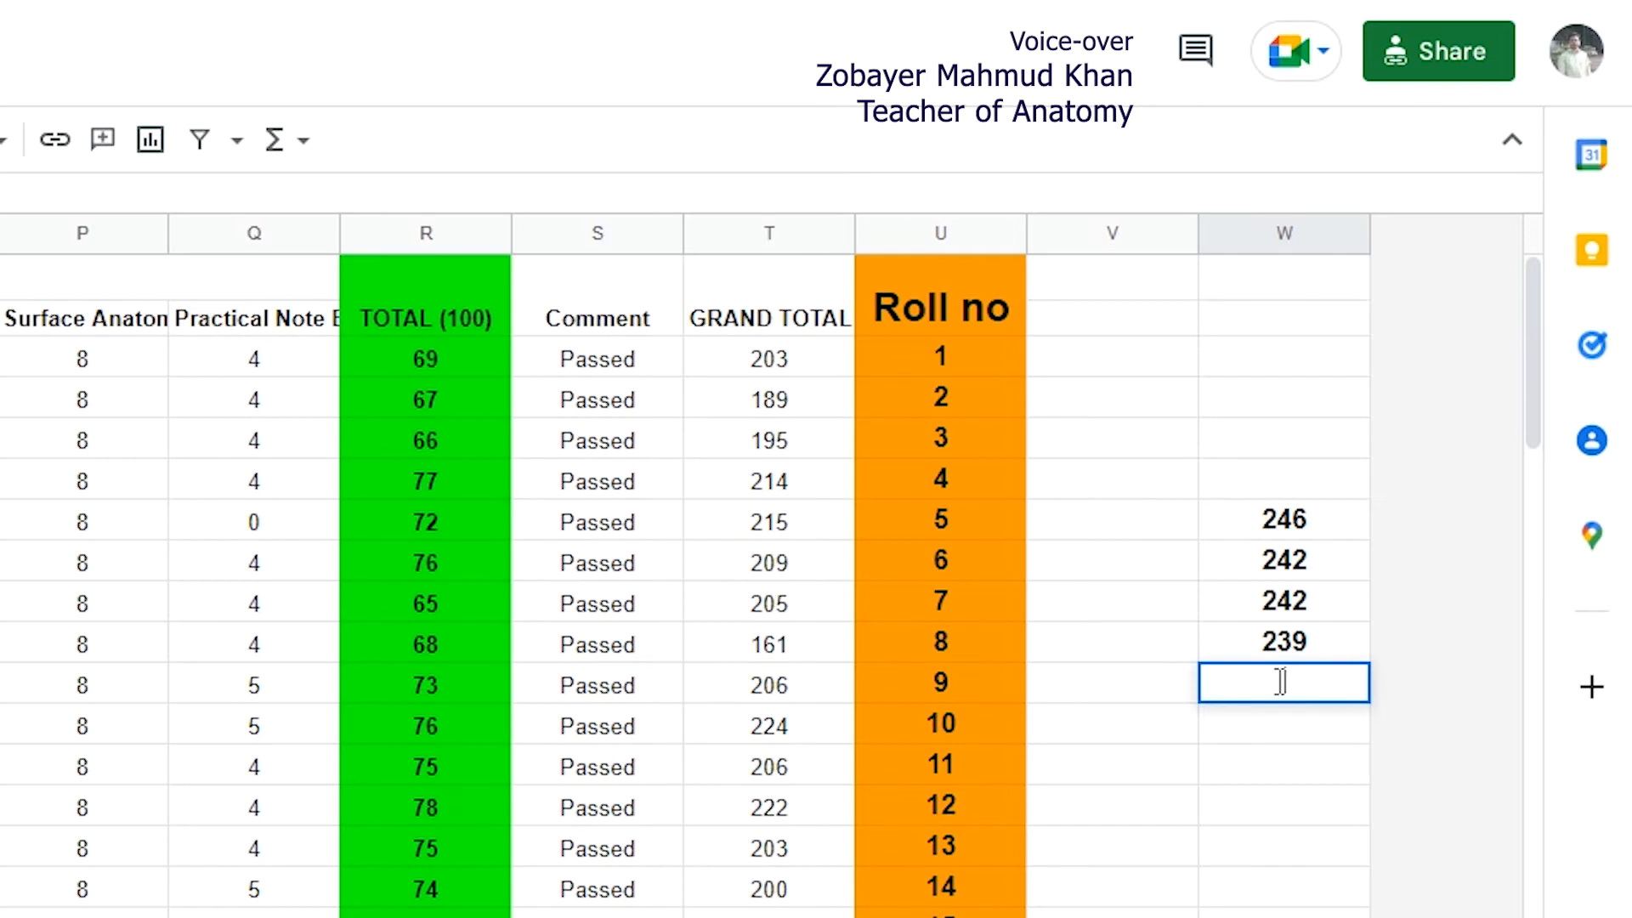
pyautogui.write('=L')
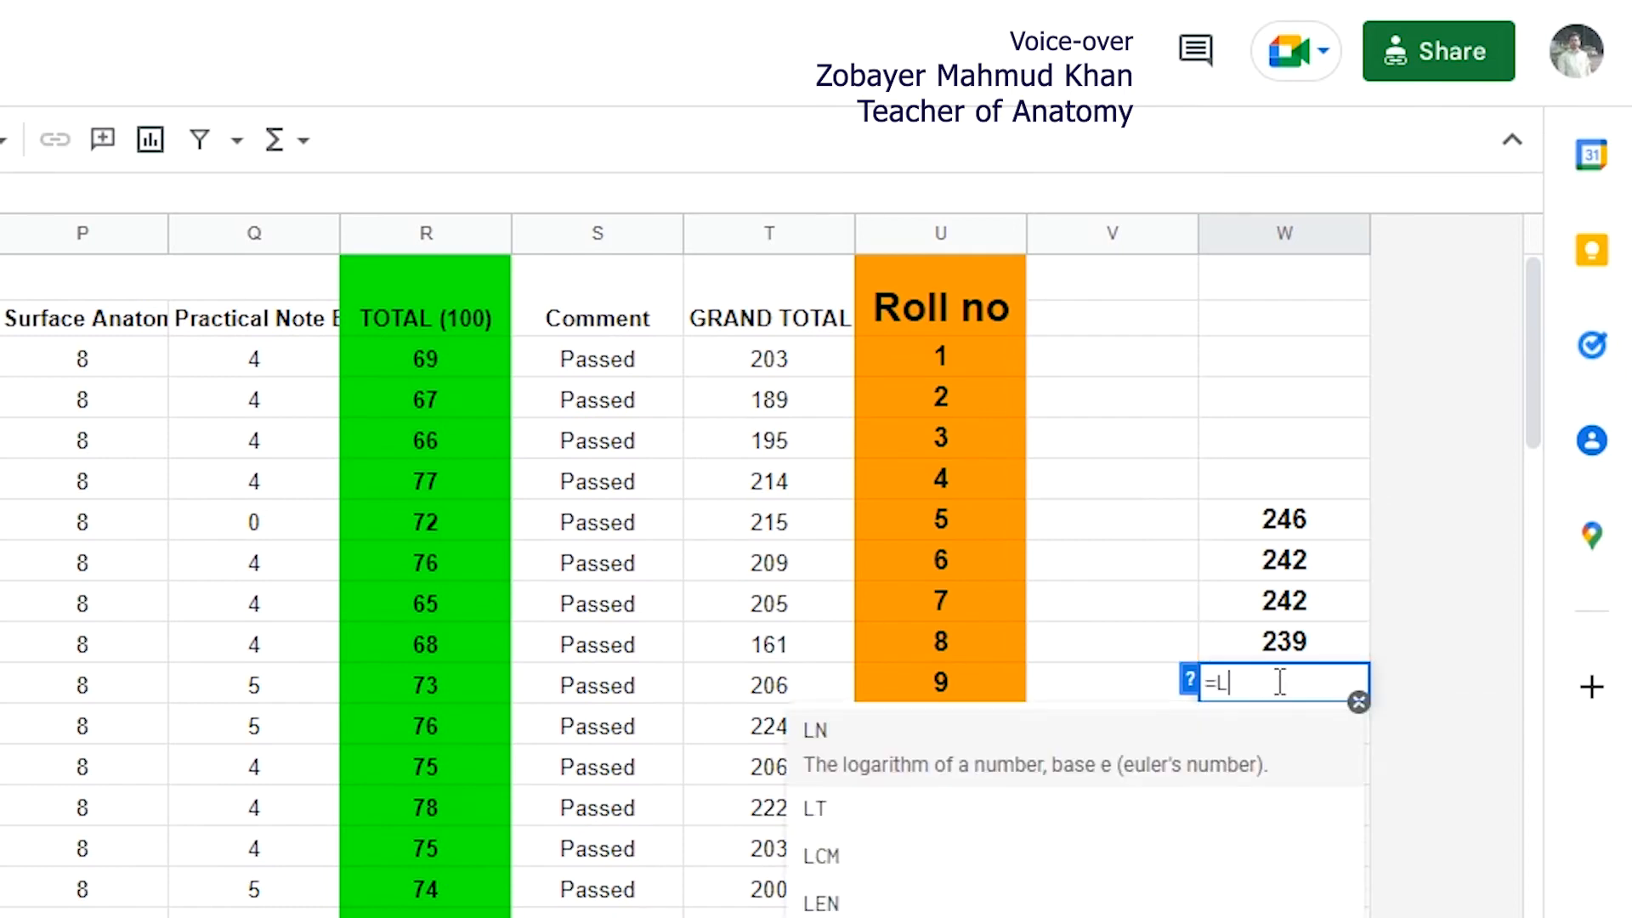
pyautogui.write('ARGE')
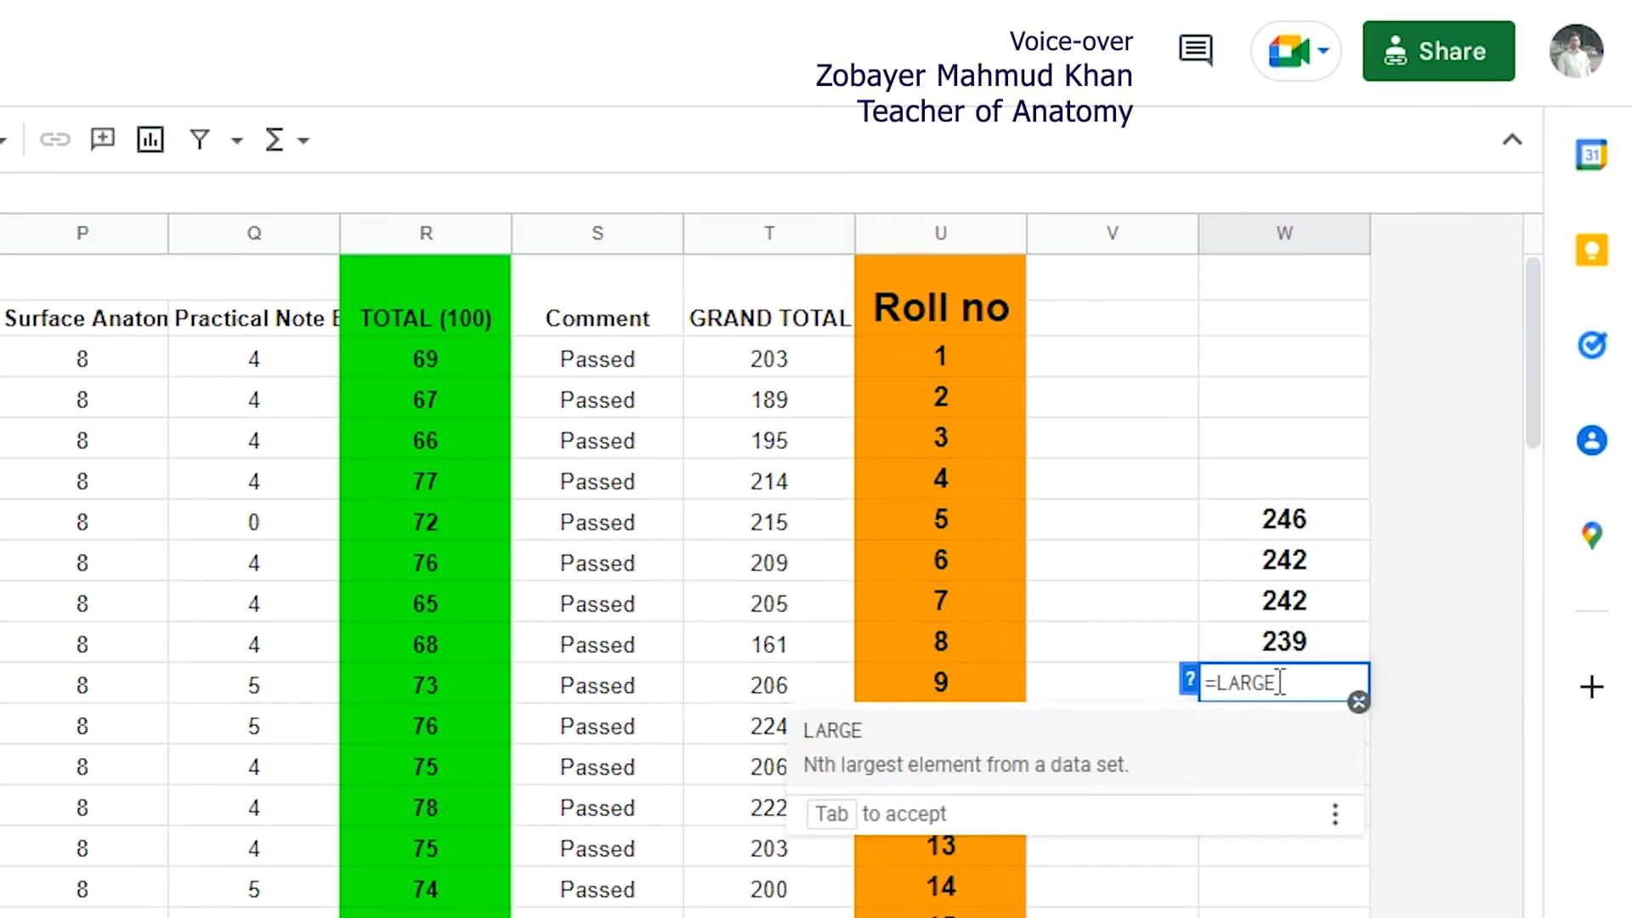
pyautogui.write('(')
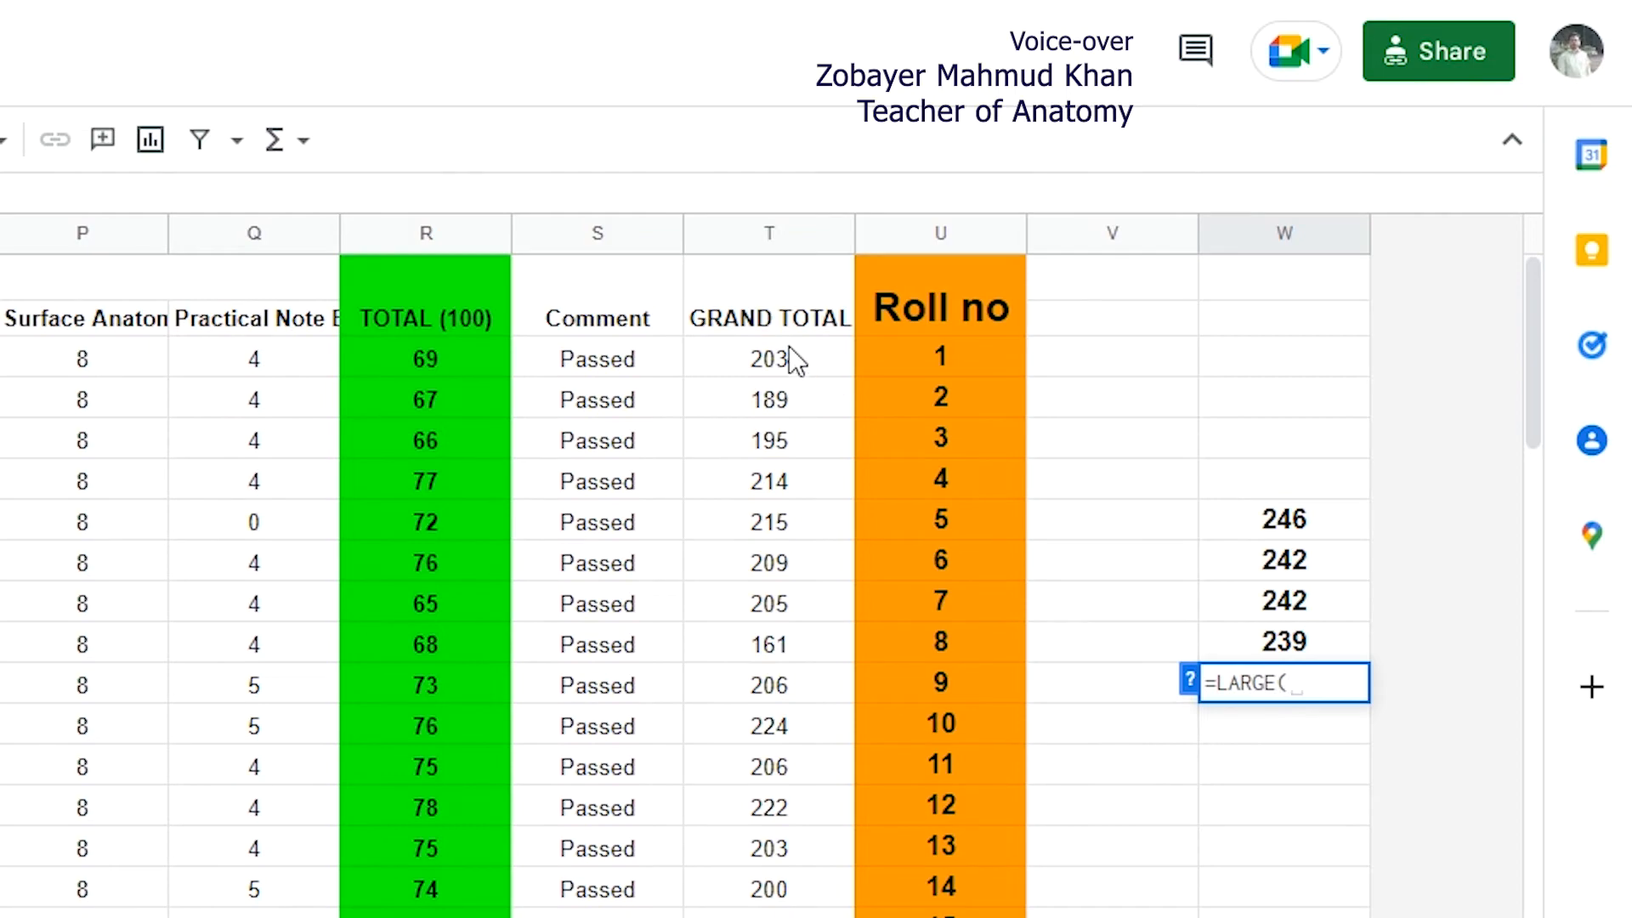
pyautogui.moveTo(785, 355); pyautogui.dragTo(1216, 788)
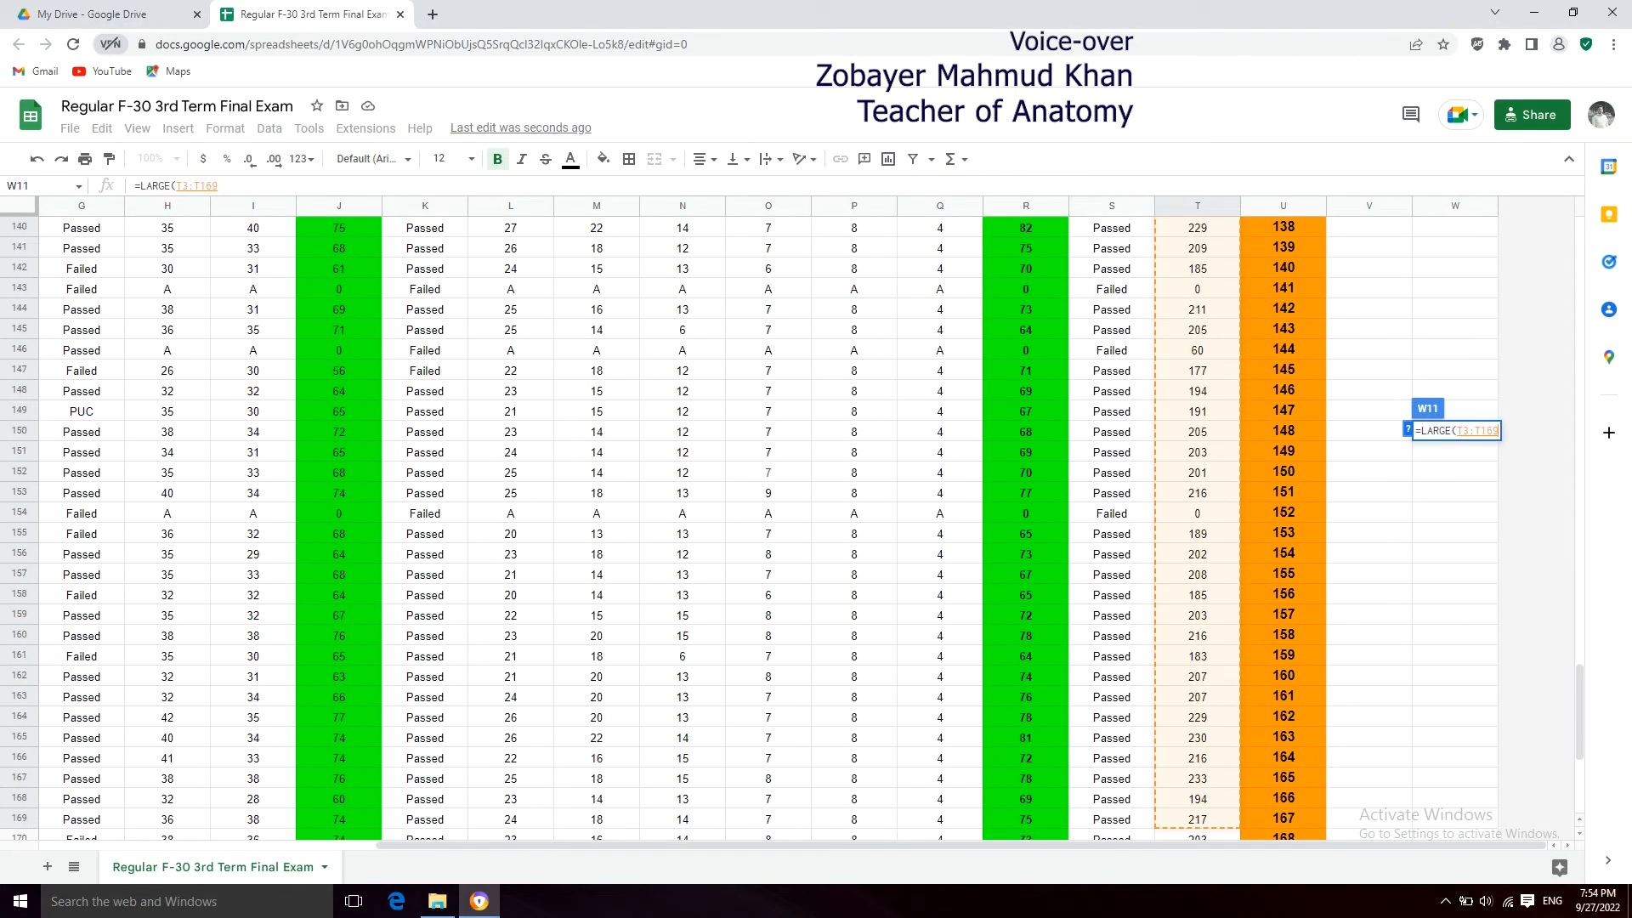
pyautogui.write(',')
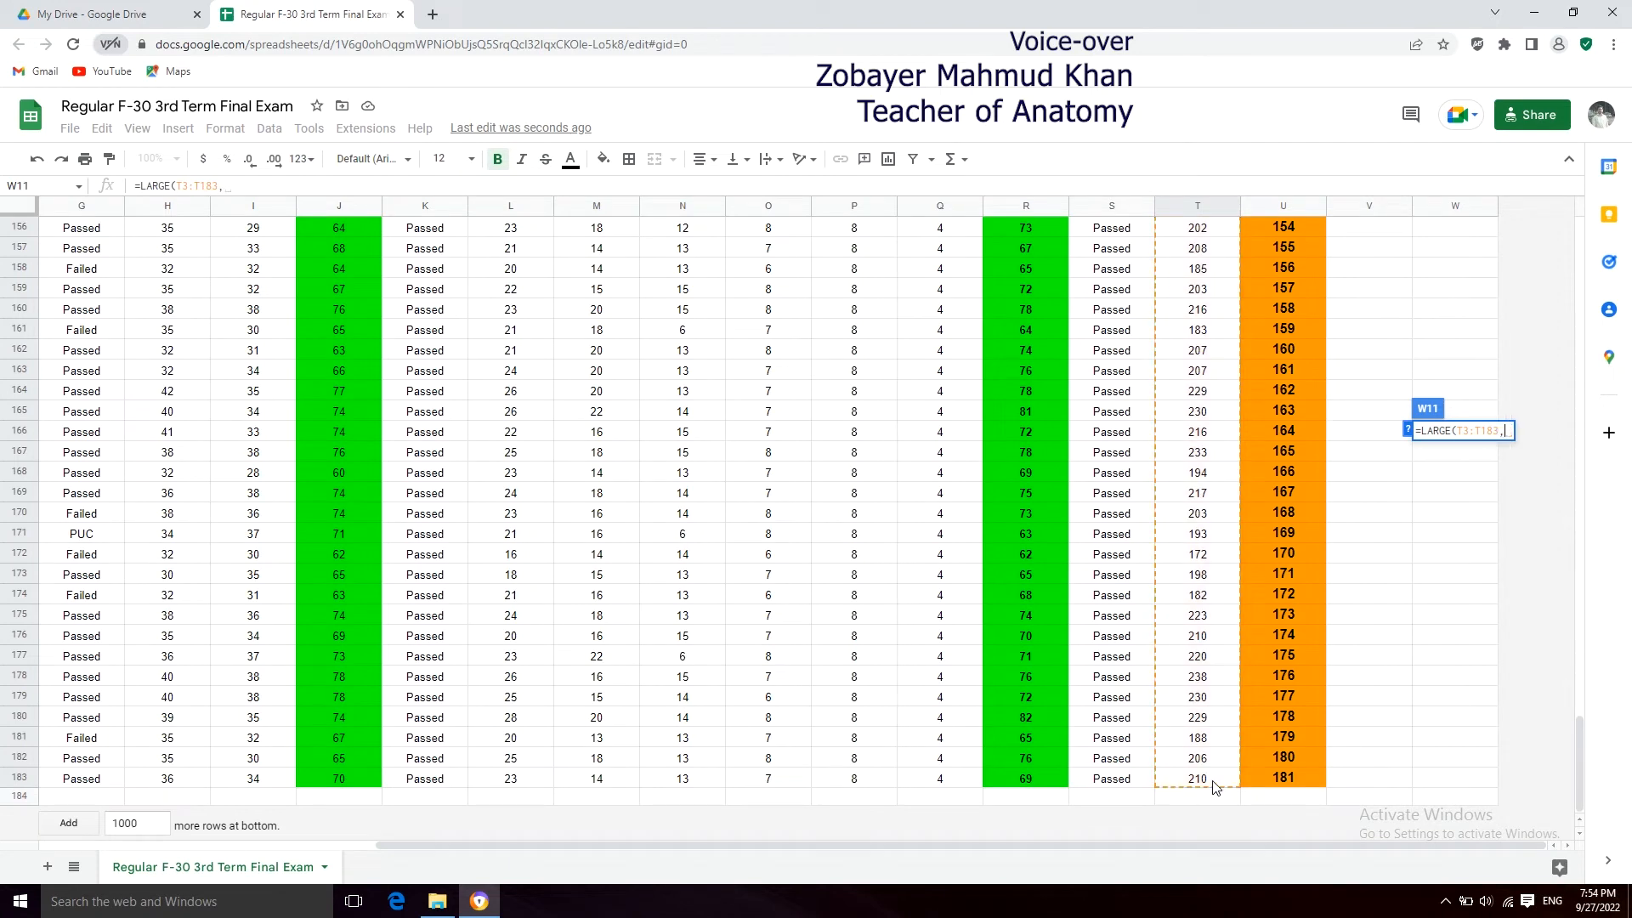
pyautogui.write('5')
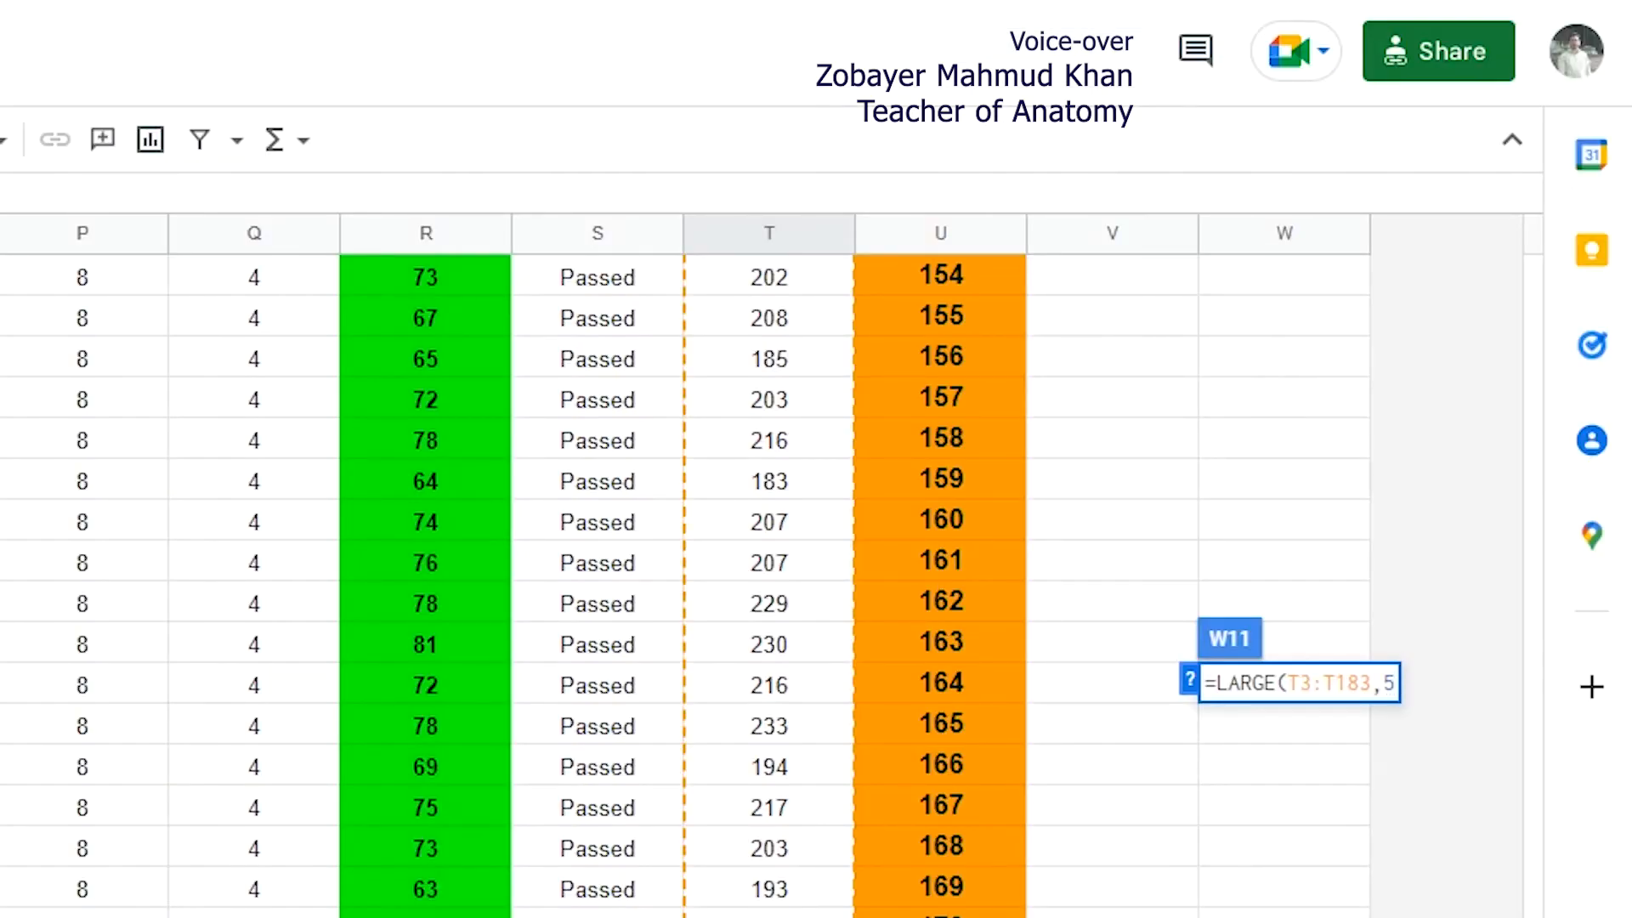
pyautogui.write(')')
pyautogui.press('Return')
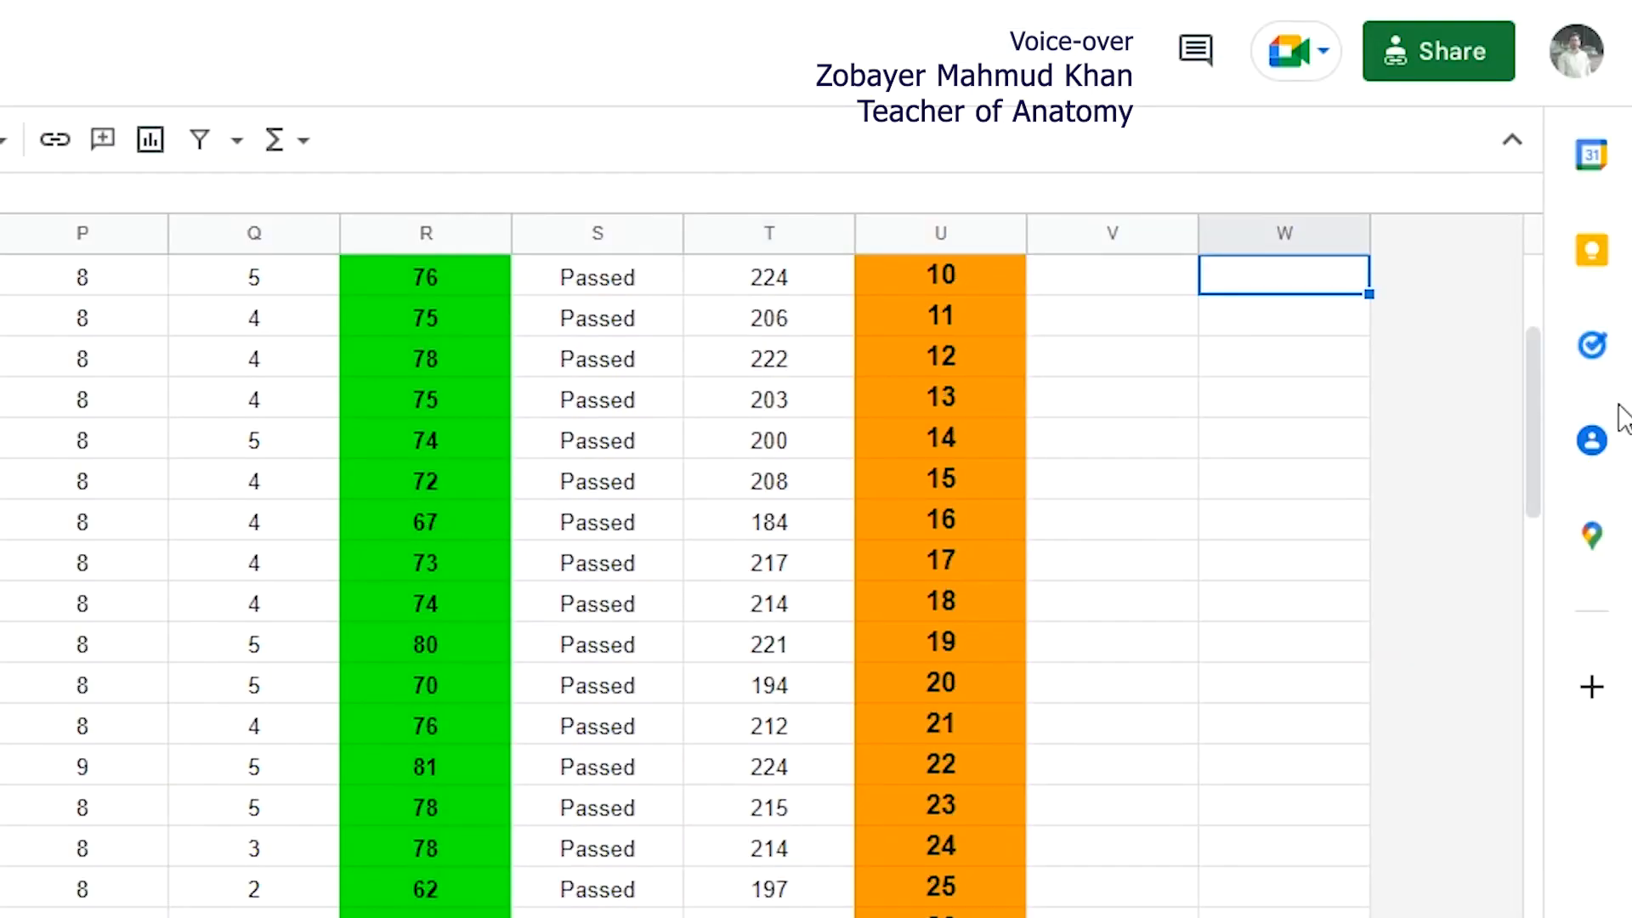
pyautogui.moveTo(1532, 431); pyautogui.dragTo(1534, 350)
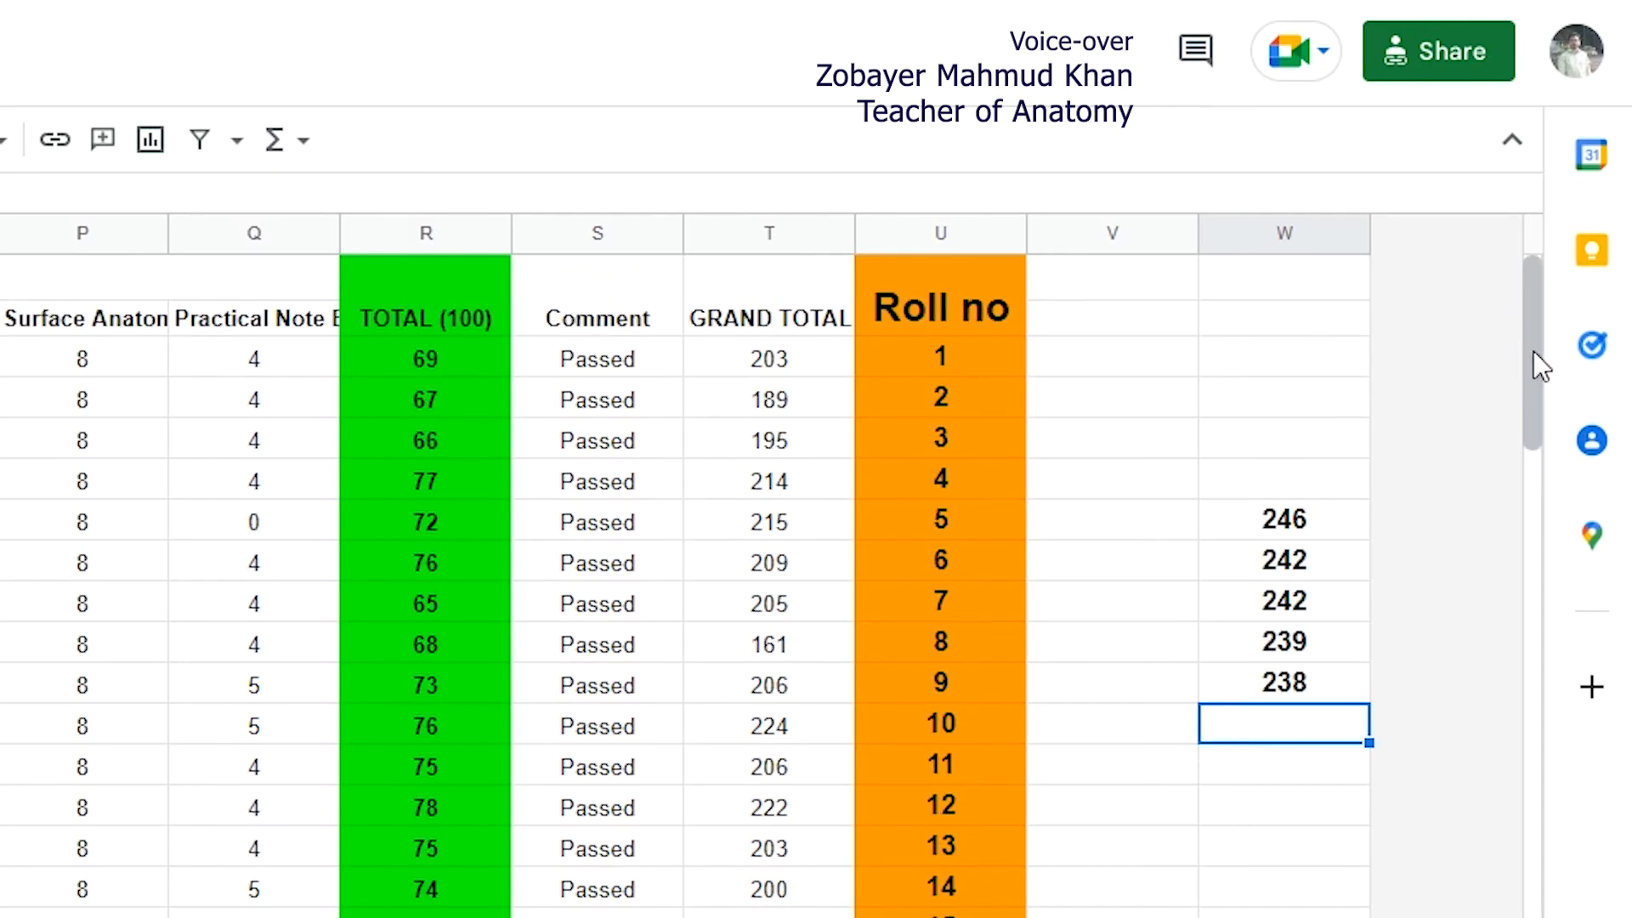
# Step: Review the ranked grand totals in cells W7 to W11 to work out which students share a position
pyautogui.click(1286, 674)
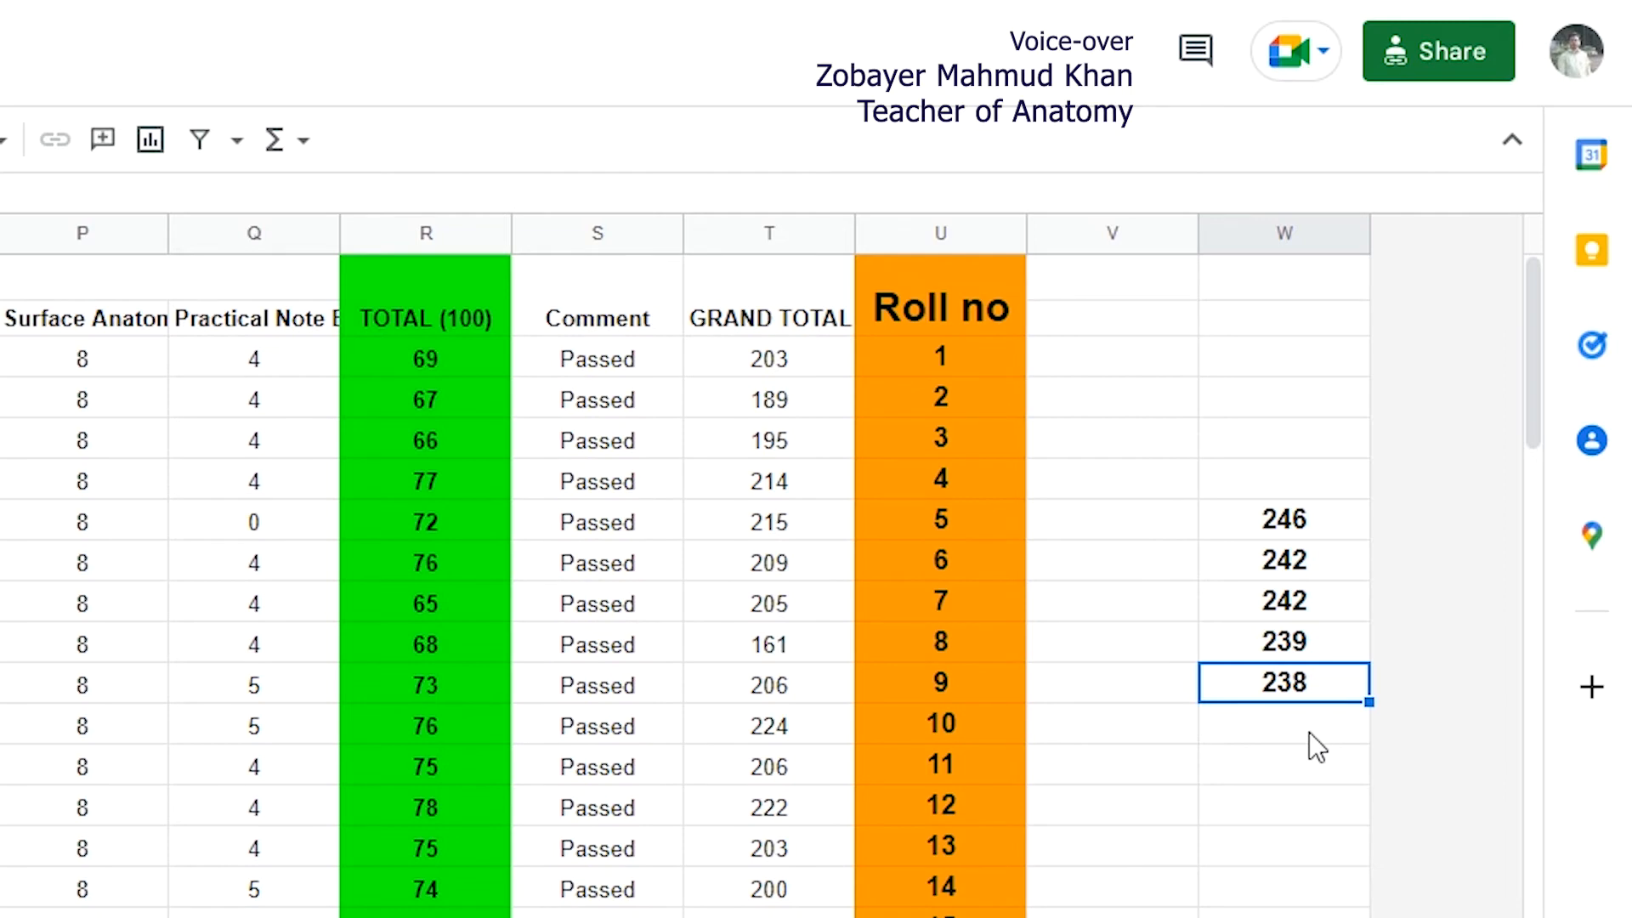
pyautogui.click(1321, 519)
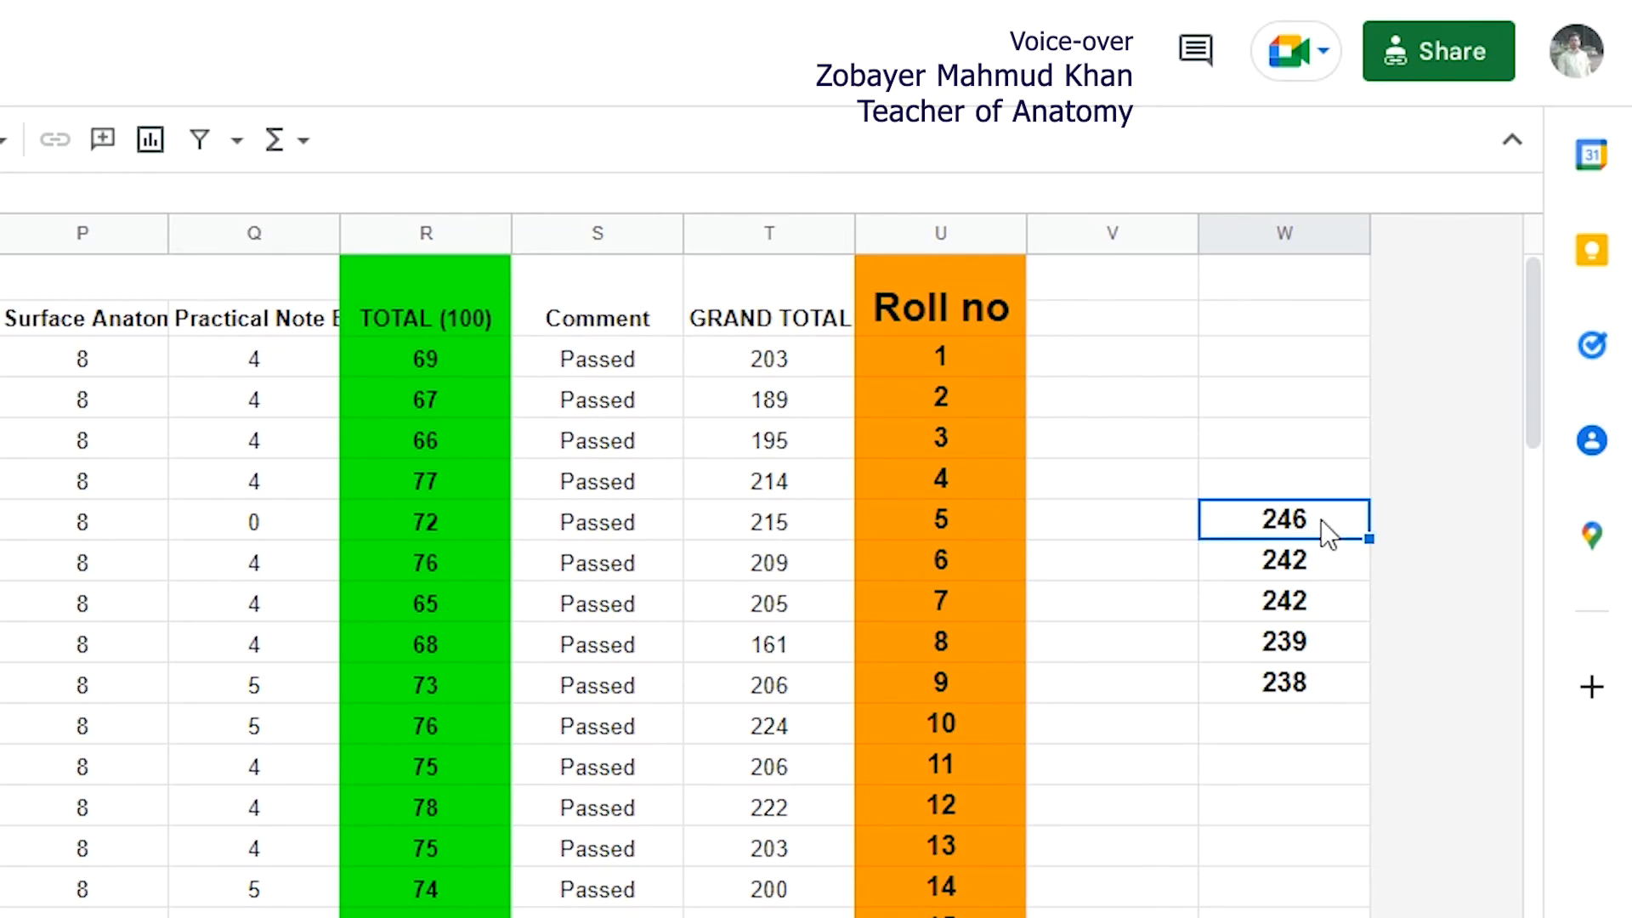
pyautogui.click(1316, 564)
pyautogui.click(1326, 608)
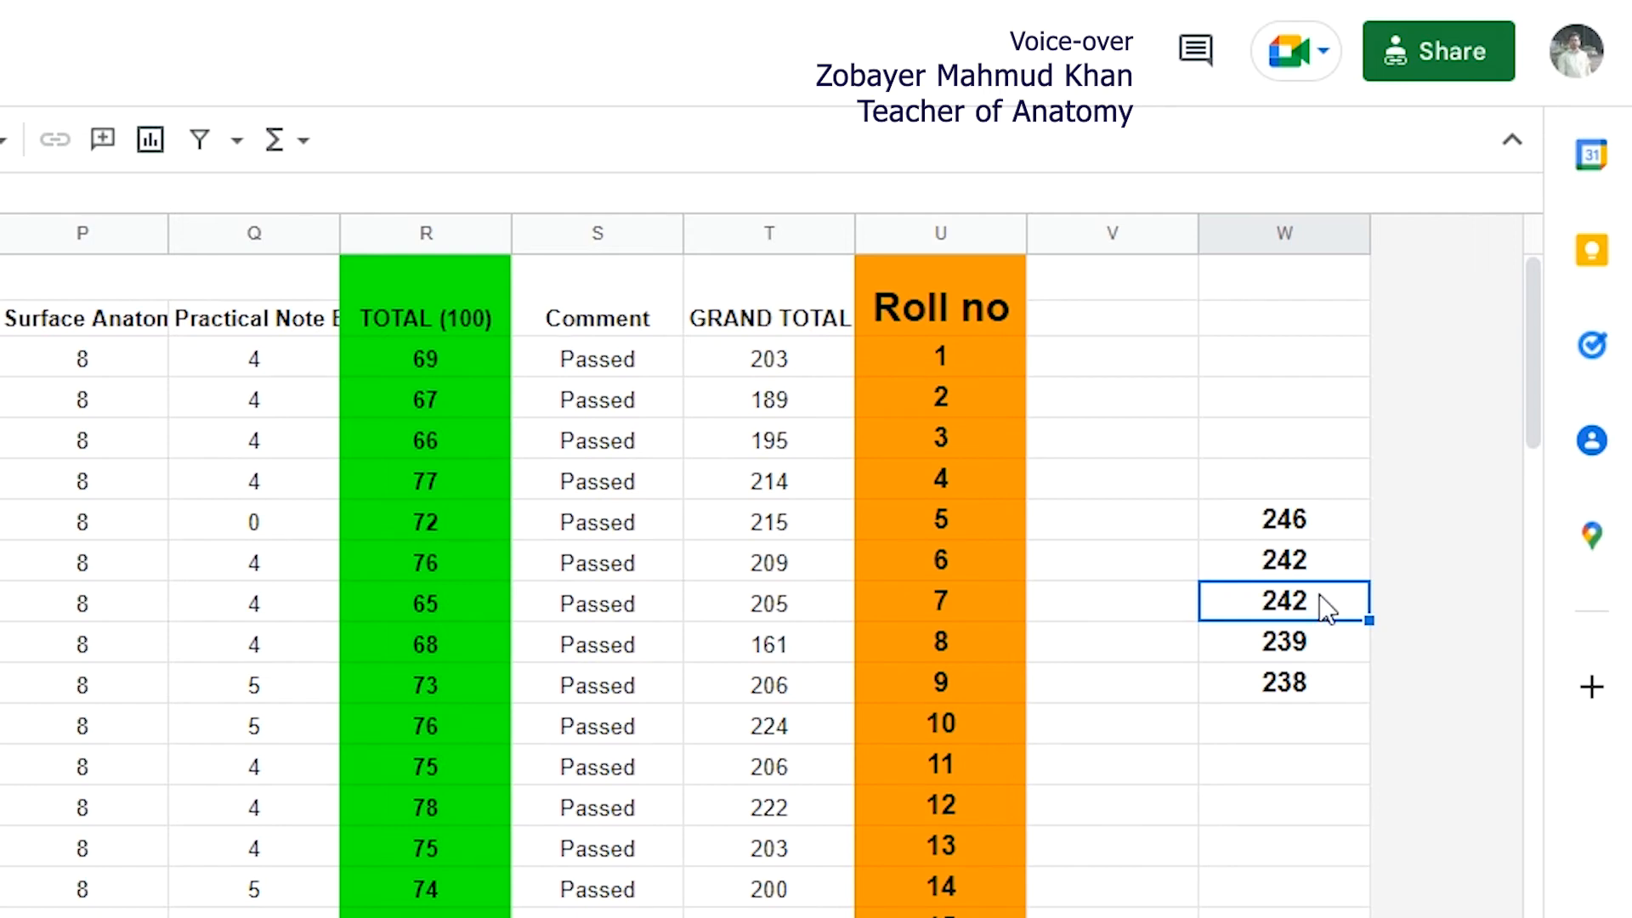
pyautogui.click(1309, 649)
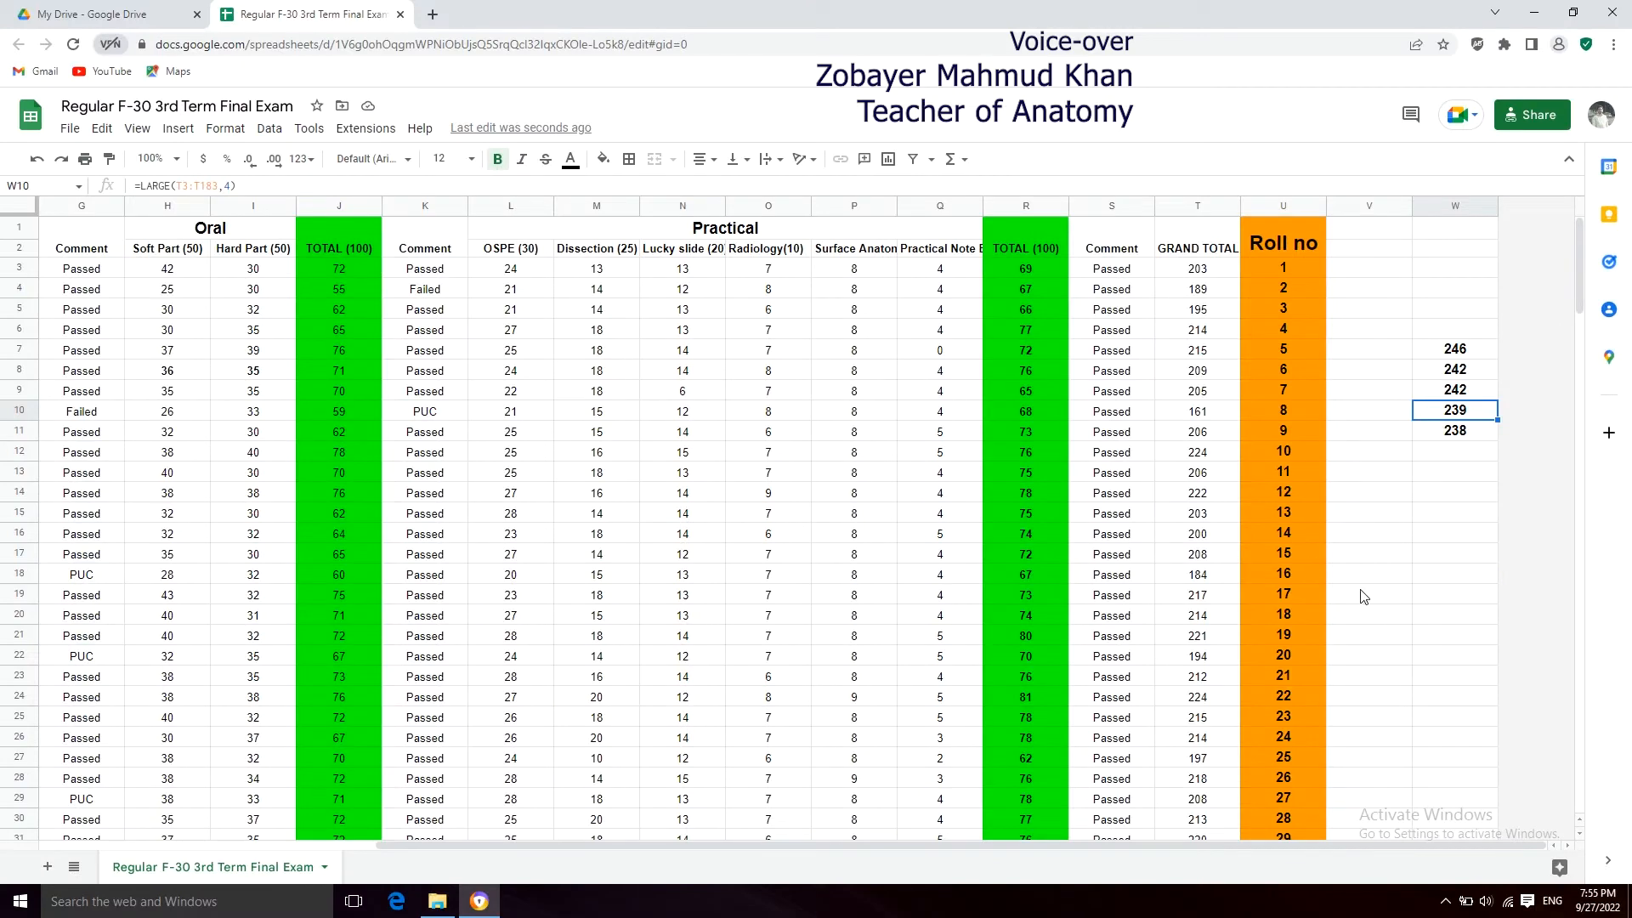
pyautogui.moveTo(1583, 250); pyautogui.dragTo(1527, 206)
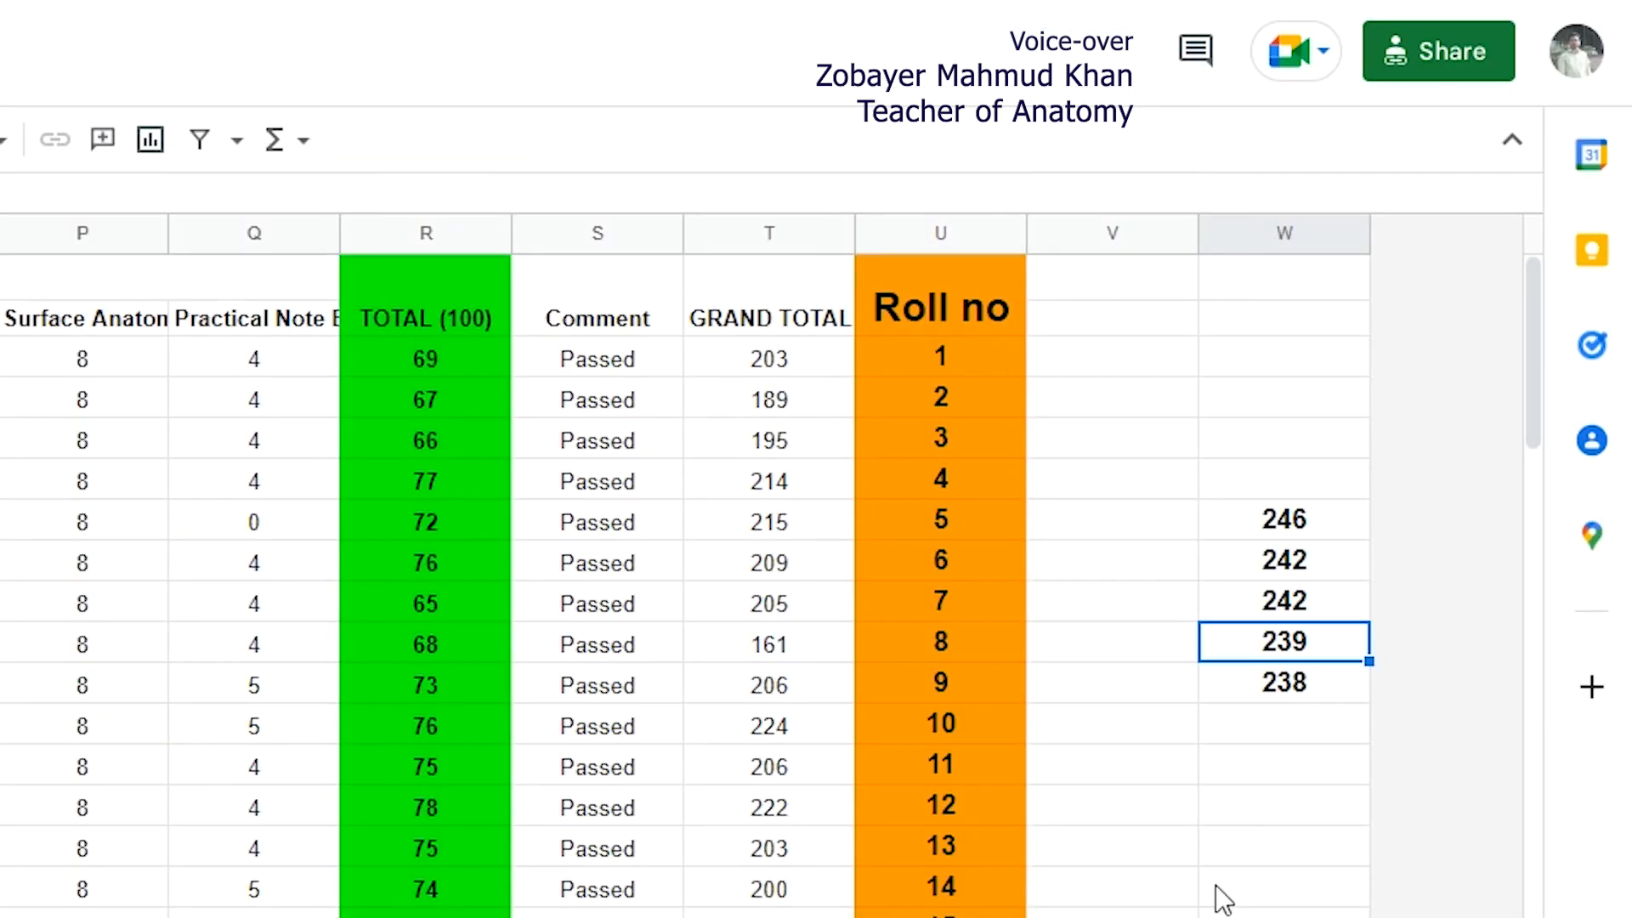
# Step: Search the sheet for the grand total 246 and mark its row as "1st" in cell V139
pyautogui.hotkey('ctrl', 'f')
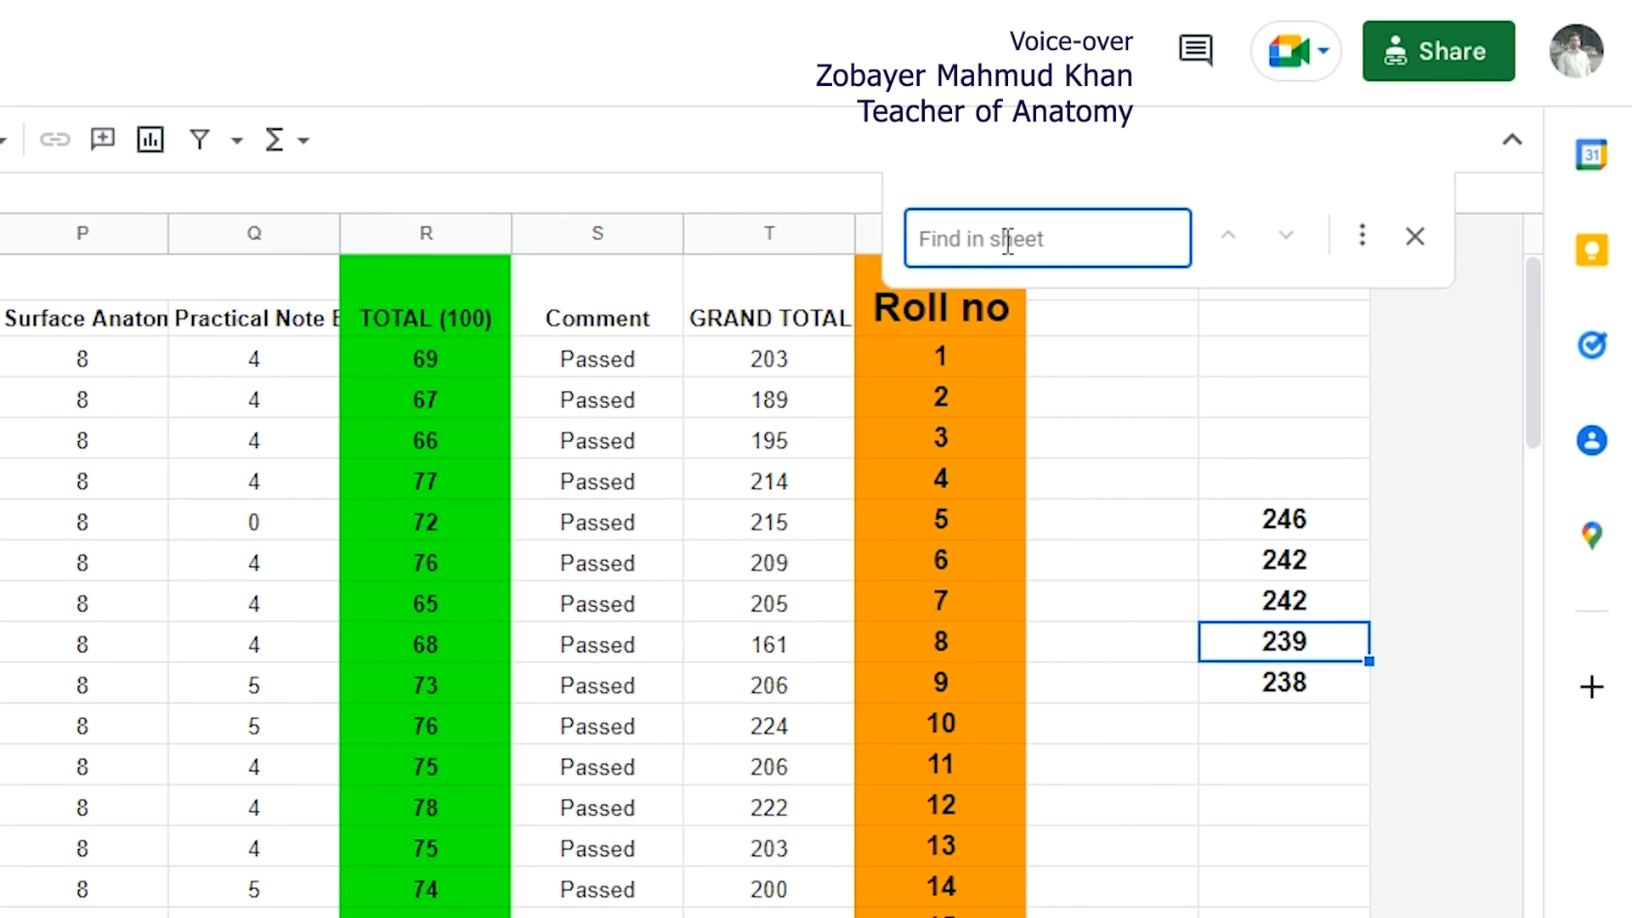
pyautogui.write('246')
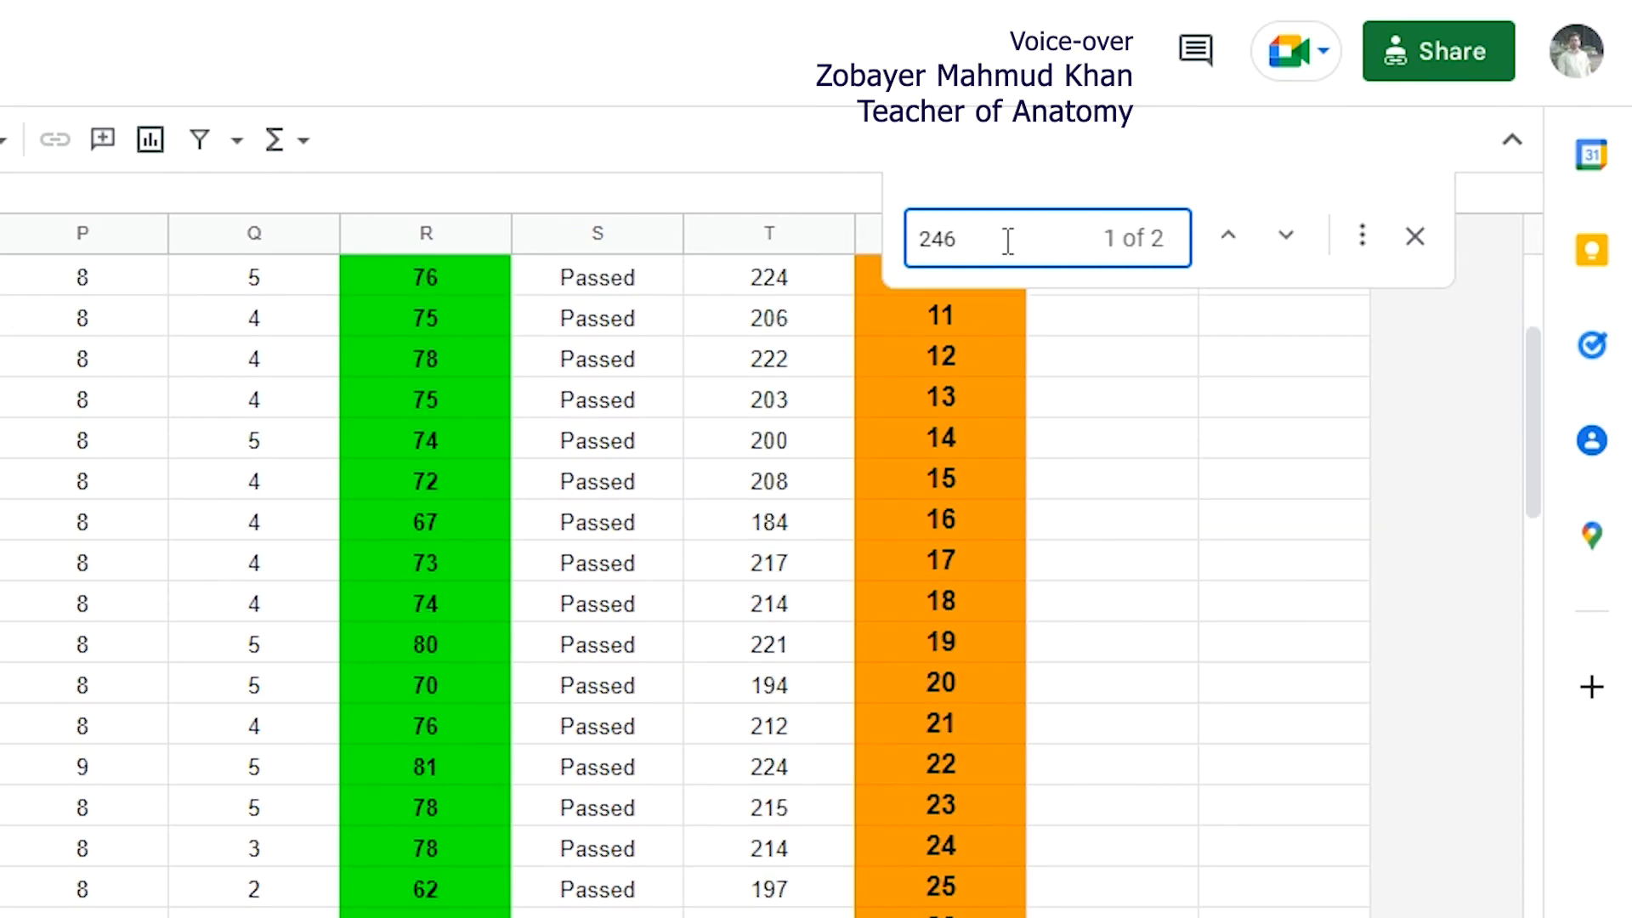
pyautogui.press('Return')
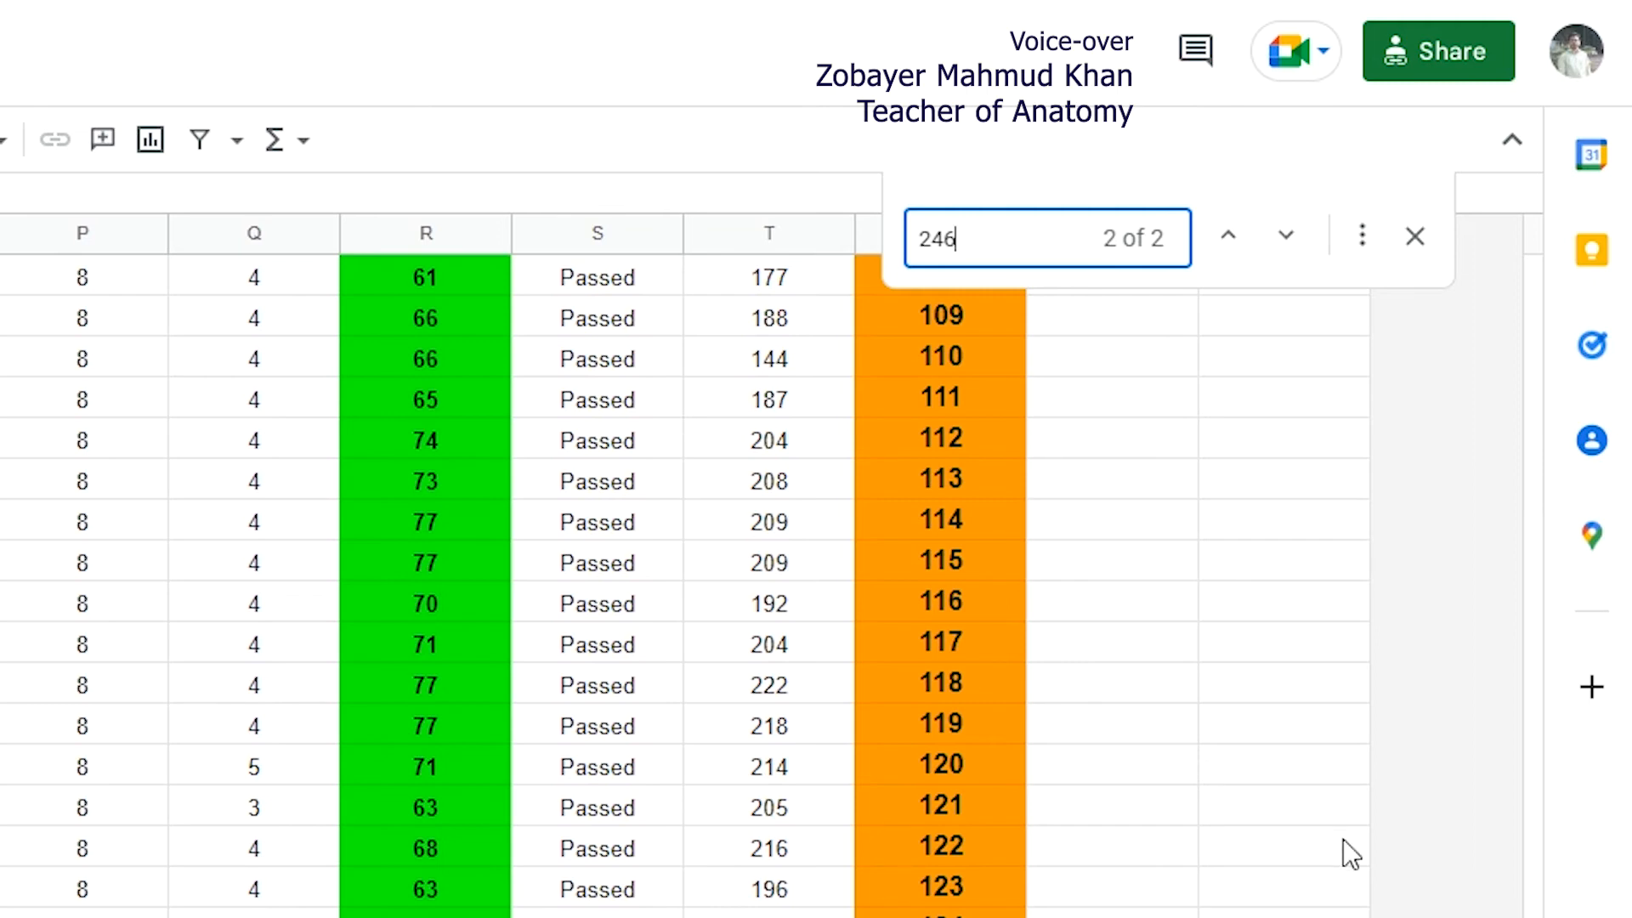
pyautogui.moveTo(1532, 578); pyautogui.dragTo(1560, 350)
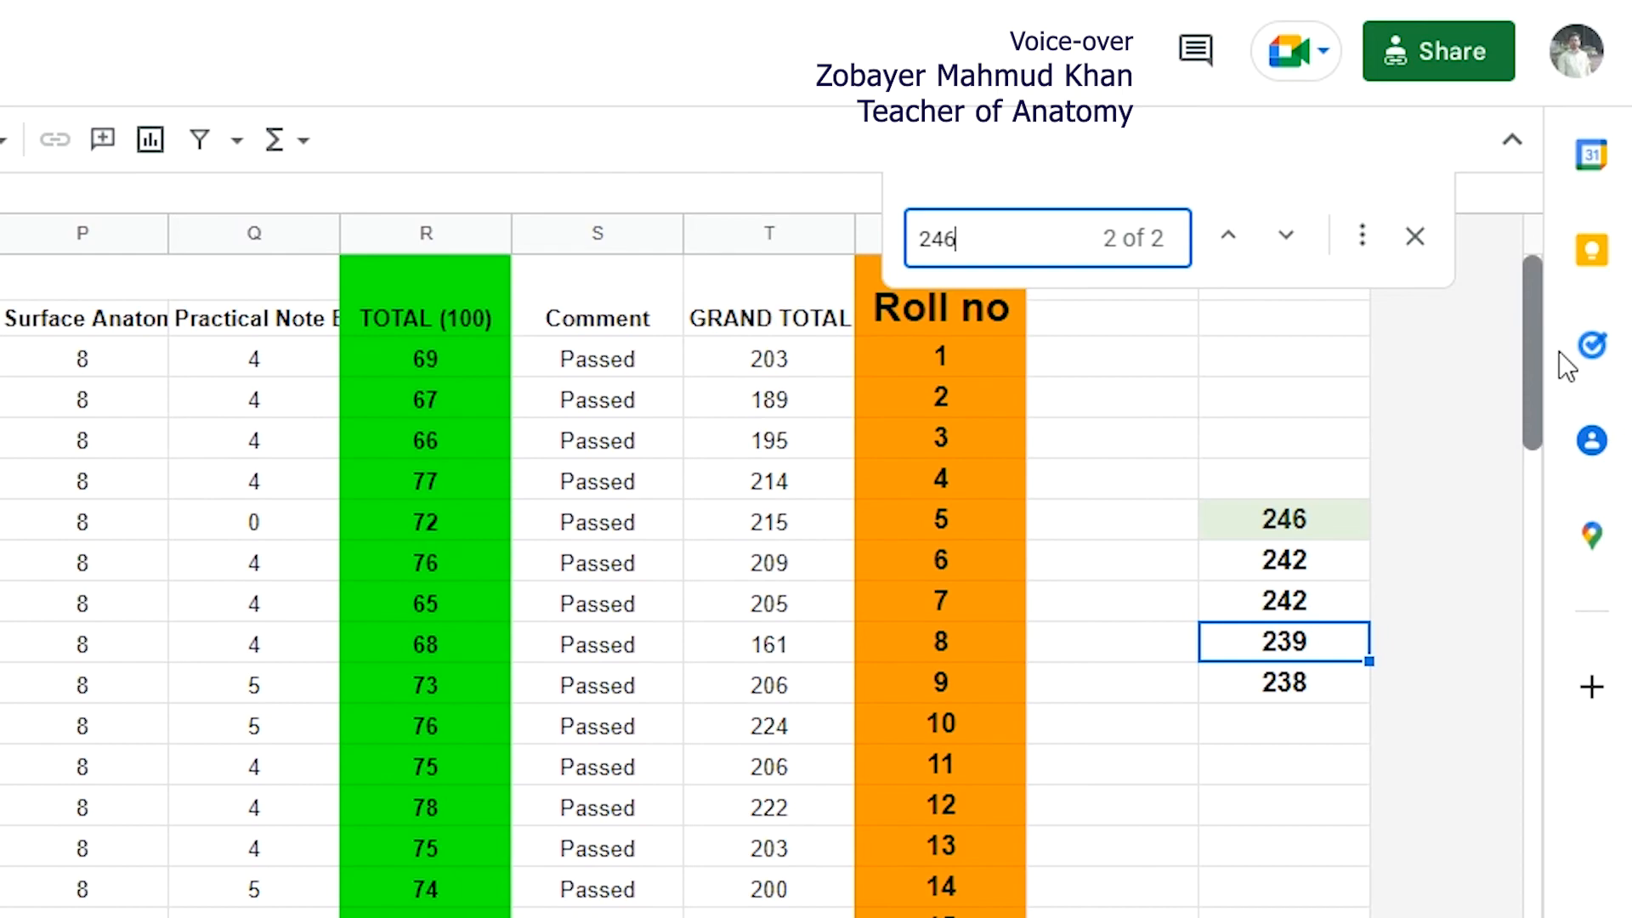
pyautogui.click(1294, 520)
pyautogui.moveTo(1533, 391); pyautogui.dragTo(1519, 917)
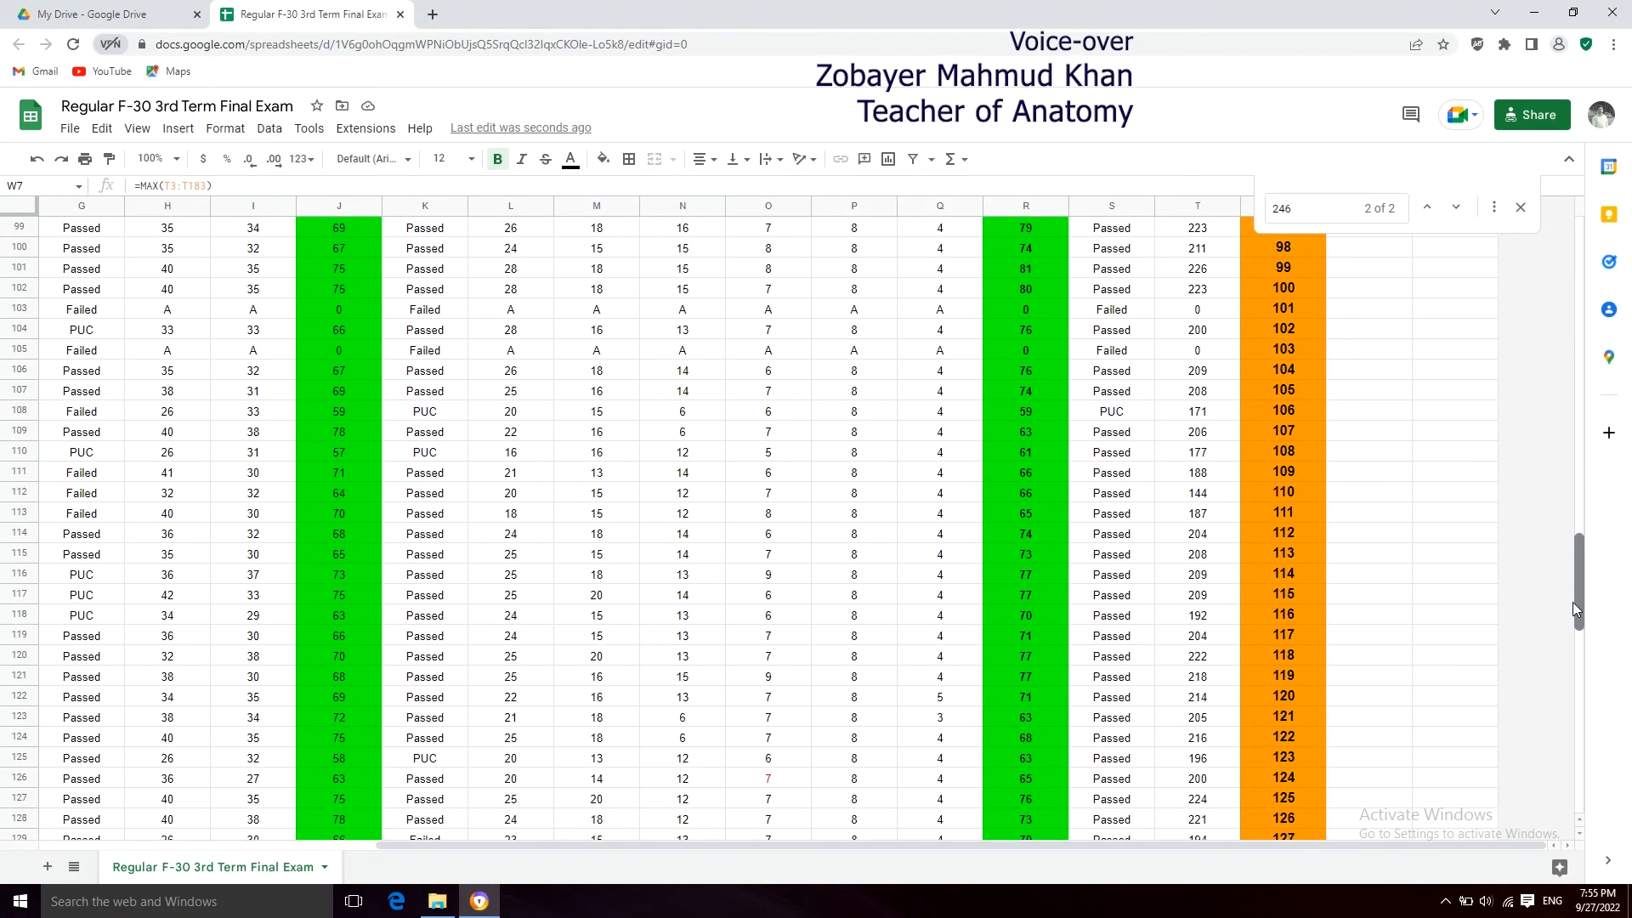
pyautogui.moveTo(1572, 602); pyautogui.dragTo(1573, 656)
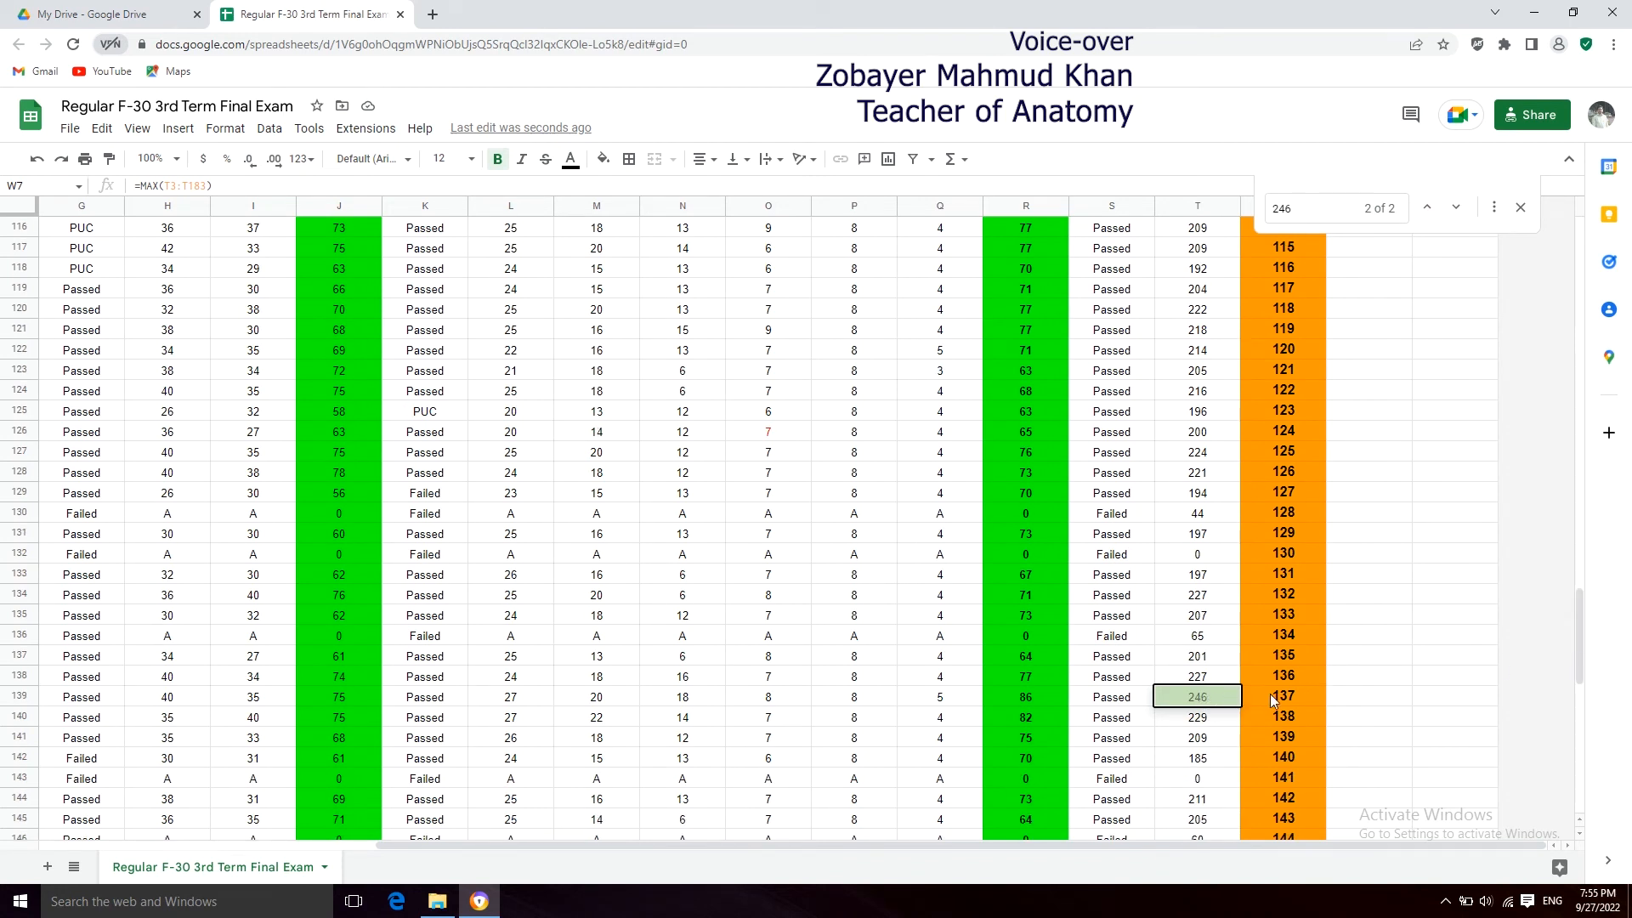
pyautogui.click(1372, 698)
pyautogui.write('1st')
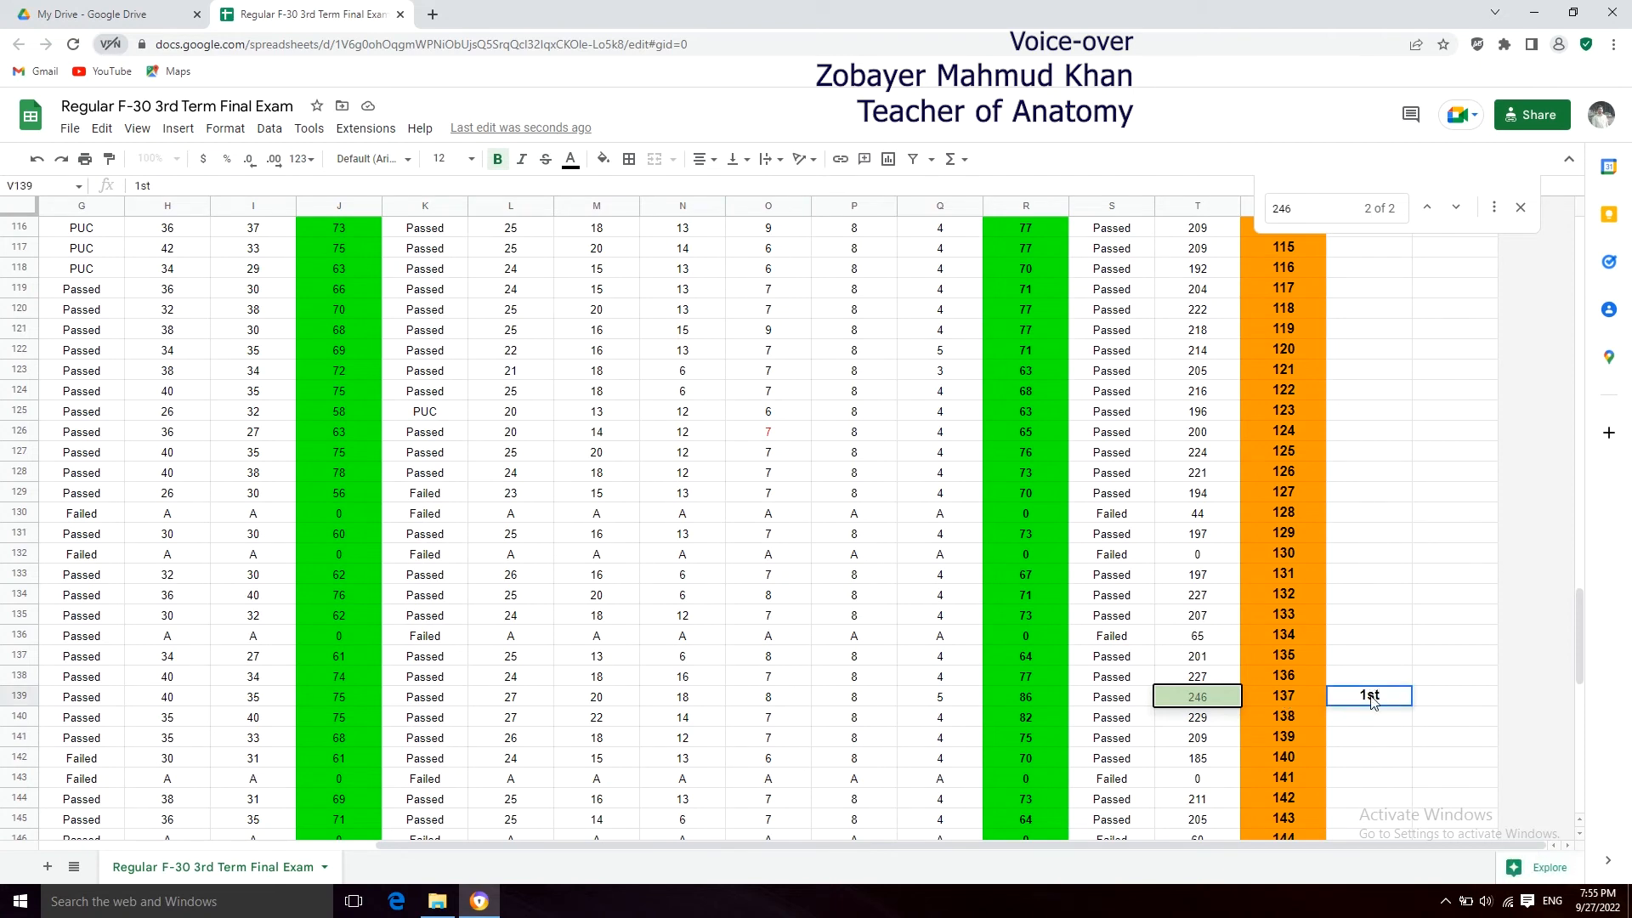
pyautogui.press('Return')
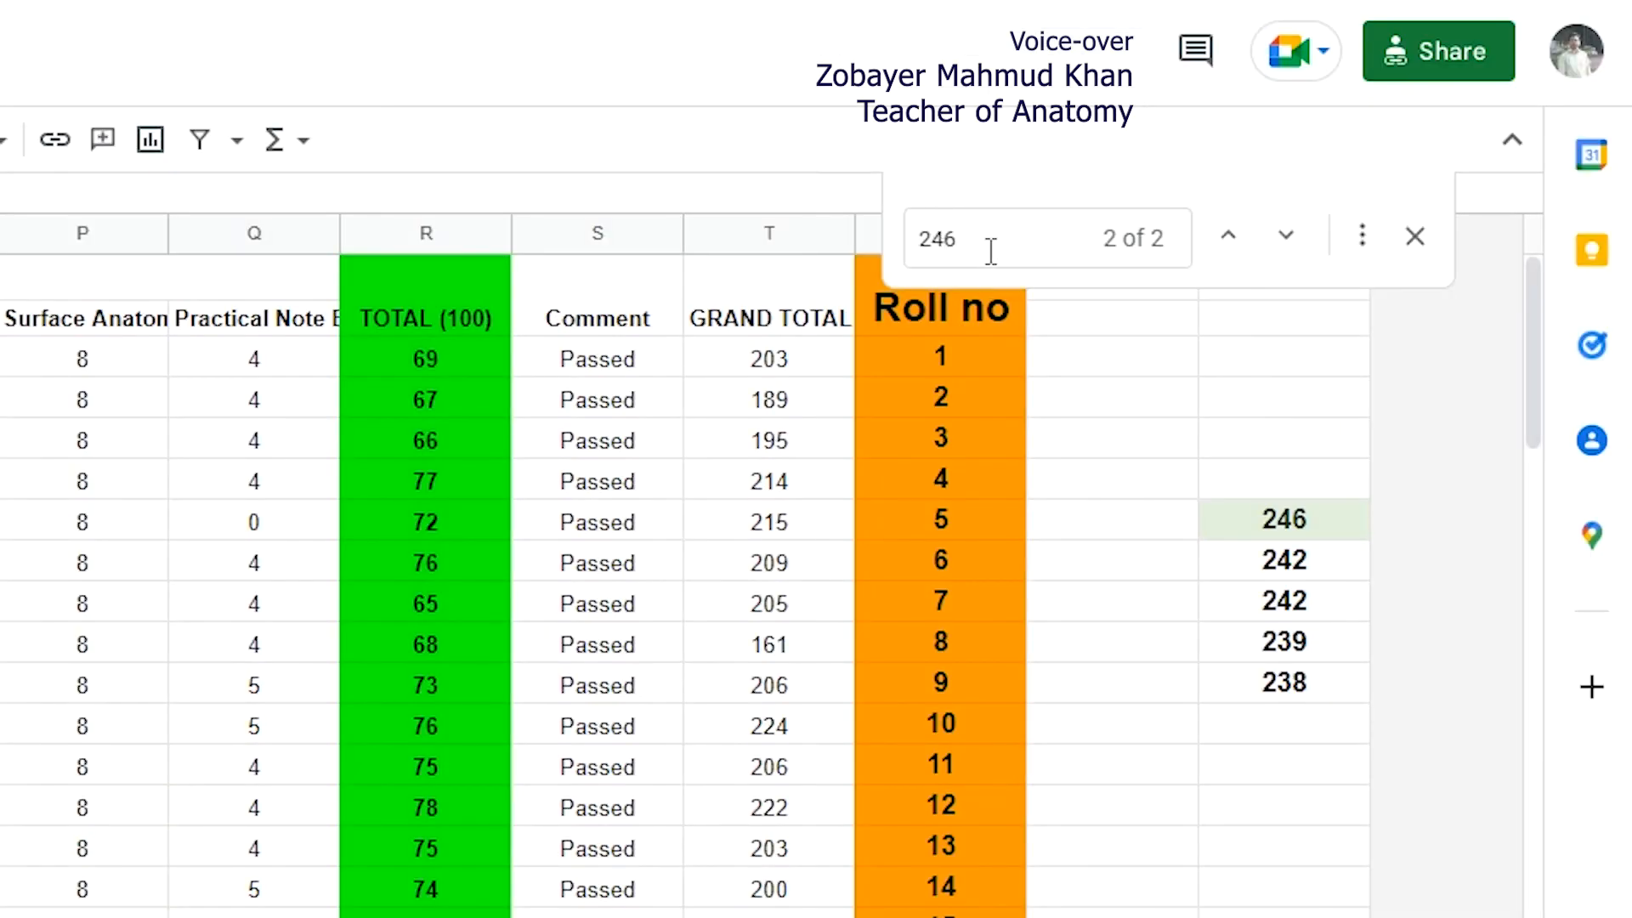
# Step: Search the sheet for 242 and locate the matching rows in the GRAND TOTAL column
pyautogui.click(990, 242)
pyautogui.press('BackSpace')
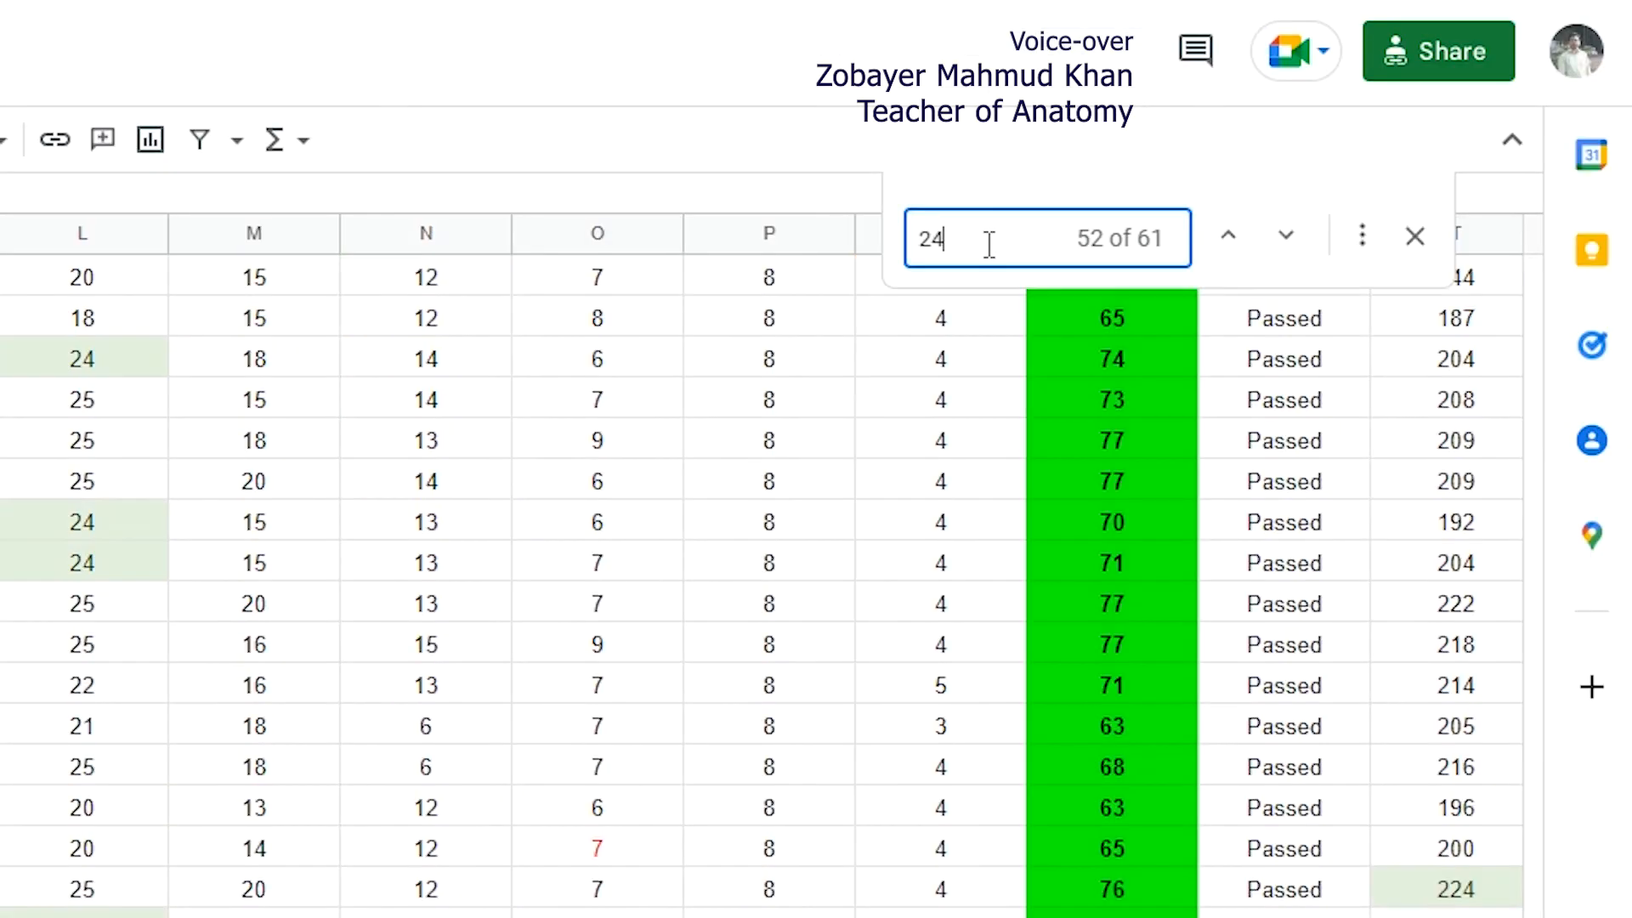
pyautogui.press('BackSpace')
pyautogui.press('BackSpace')
pyautogui.write('242')
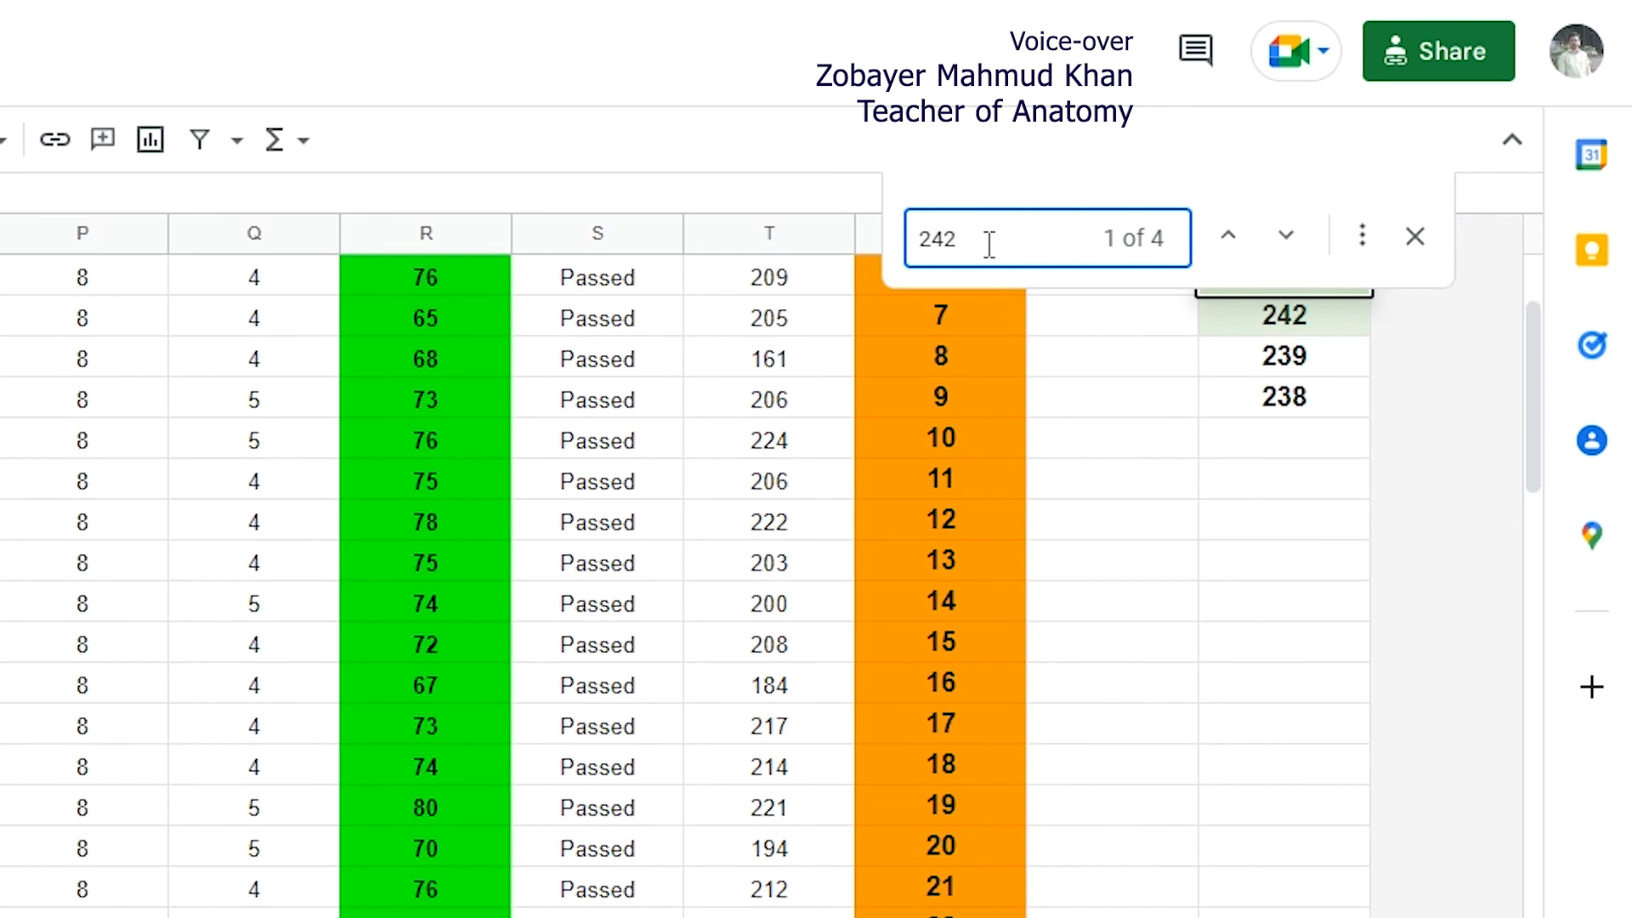
pyautogui.press('Return')
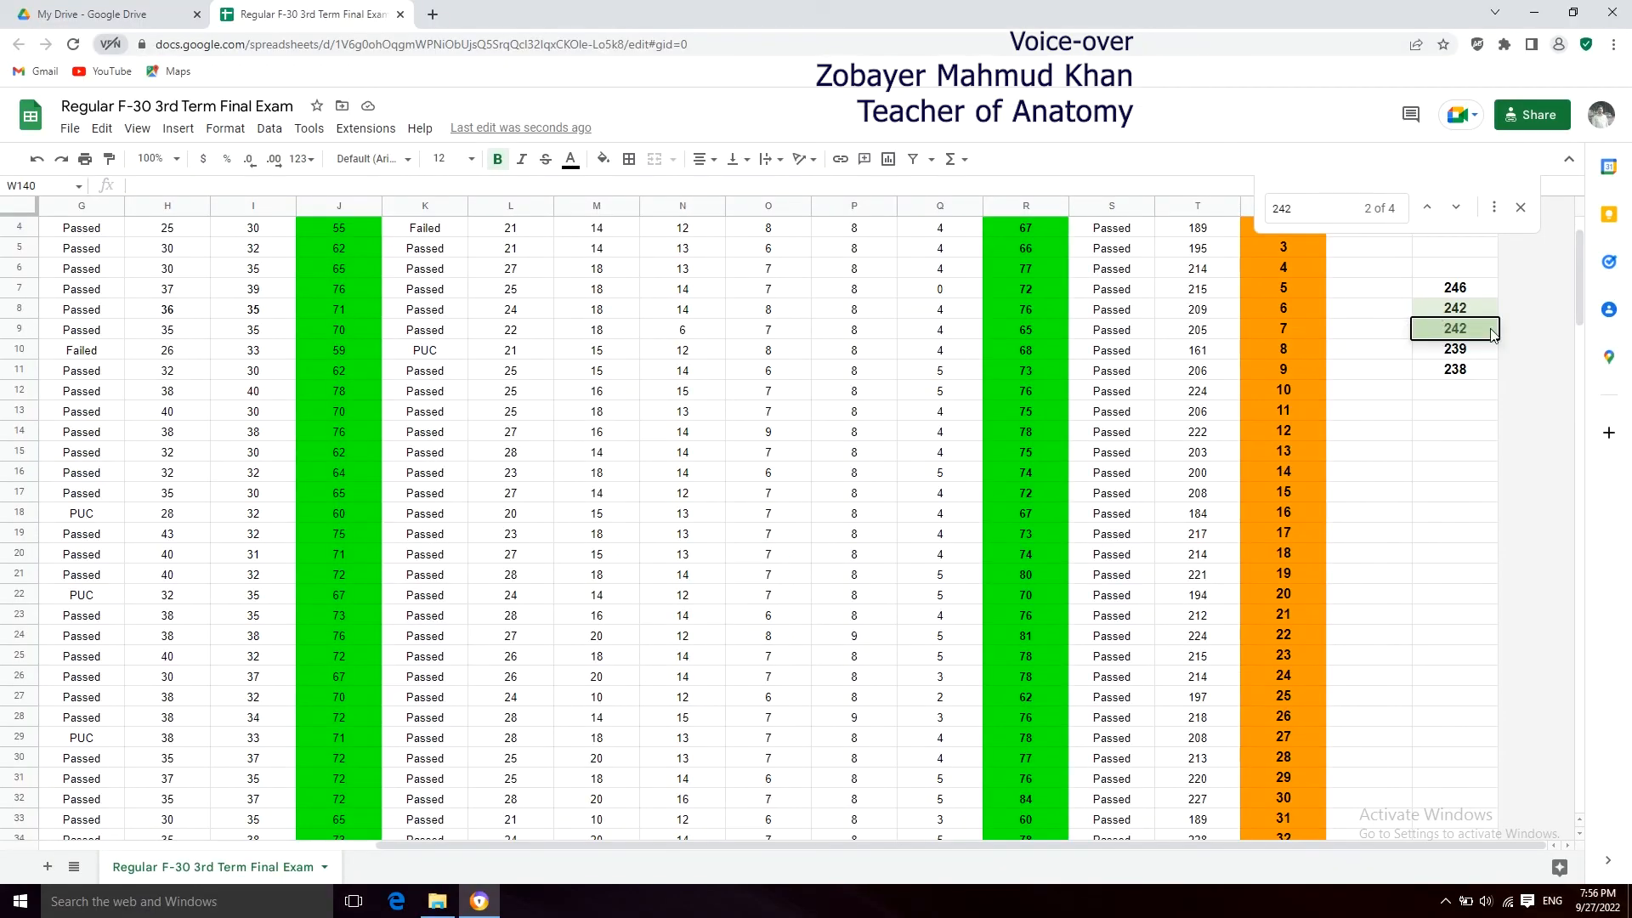
pyautogui.click(1455, 311)
pyautogui.click(1449, 330)
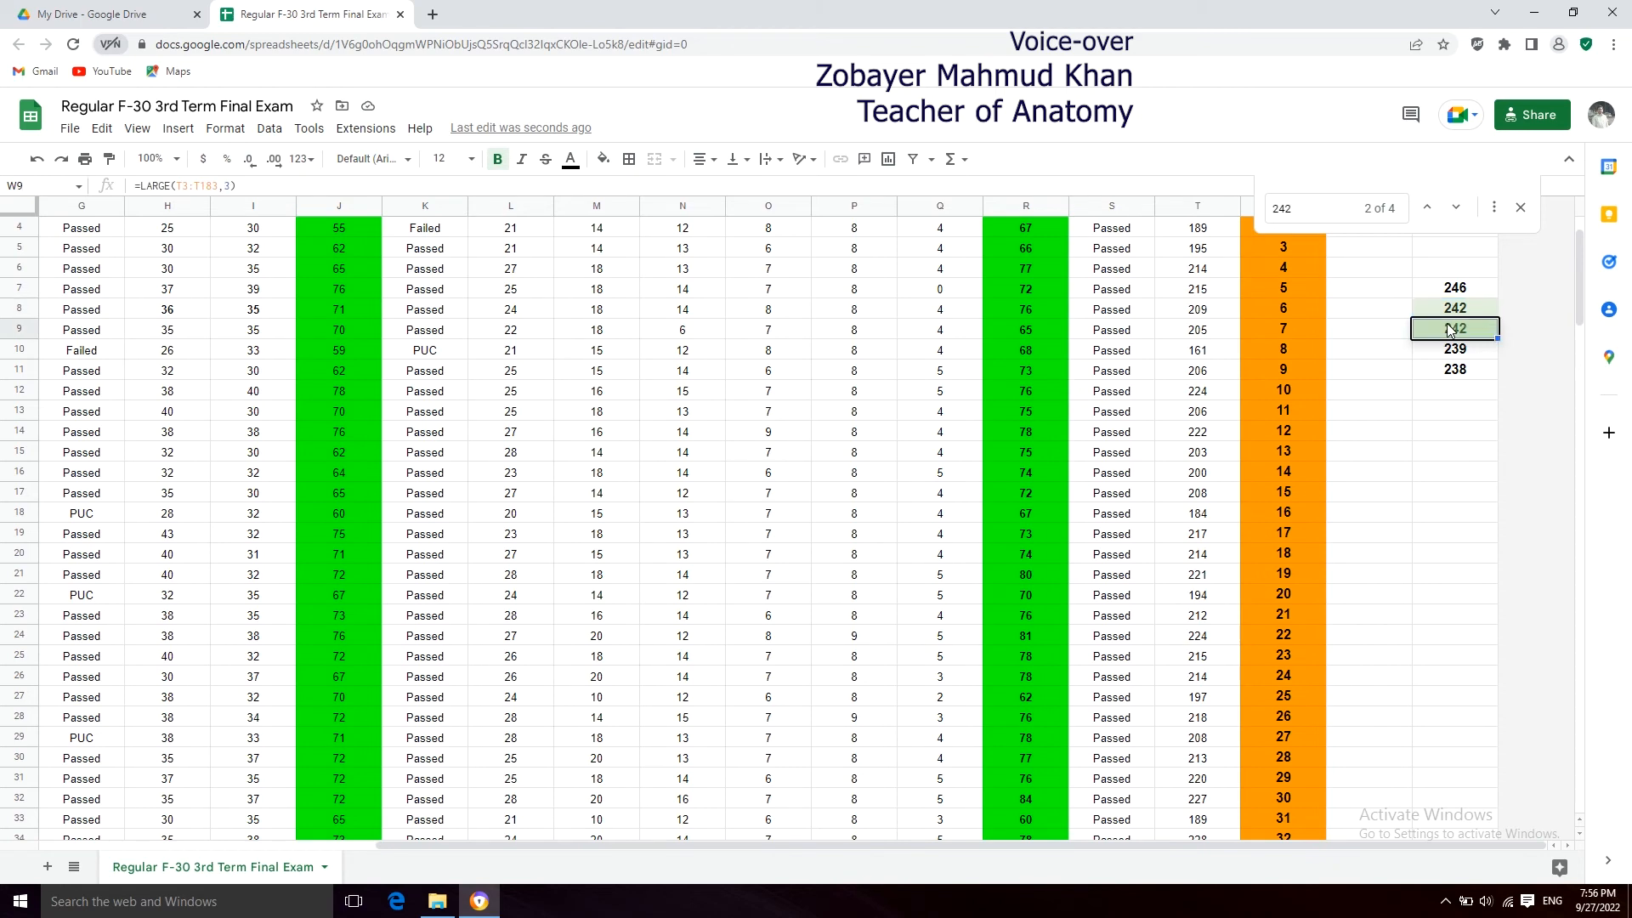
pyautogui.scroll(-1, 1581, 306)
pyautogui.moveTo(1580, 321); pyautogui.dragTo(1581, 411)
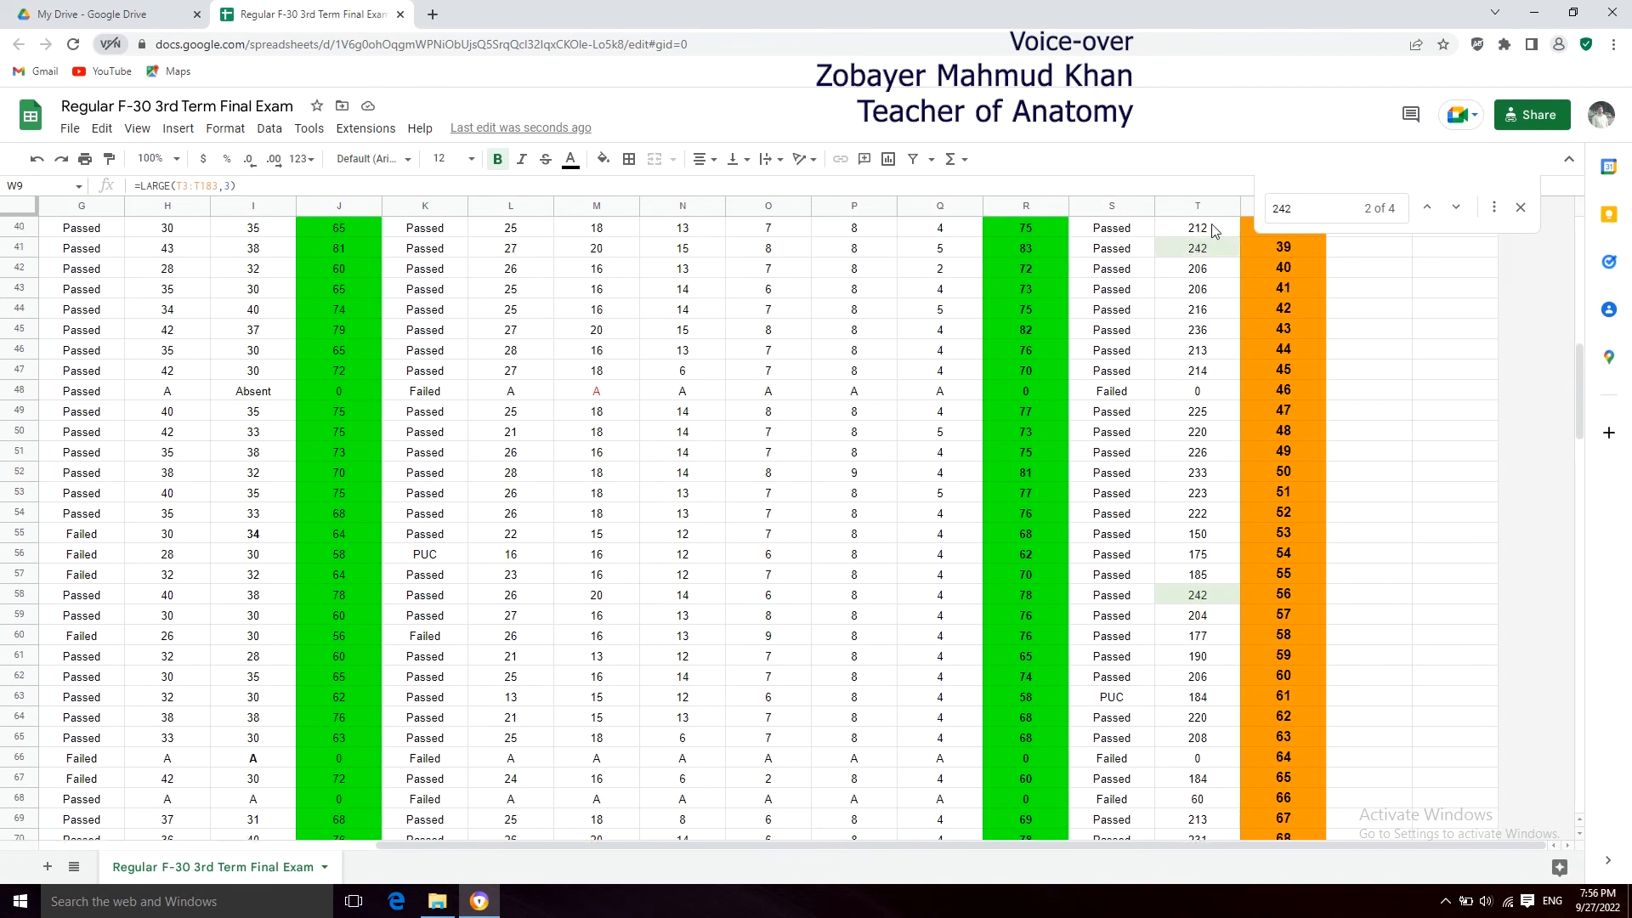
# Step: Mark both rows with the grand total 242 as "2nd" in cells V41 and V58
pyautogui.click(1195, 253)
pyautogui.scroll(2, 1583, 396)
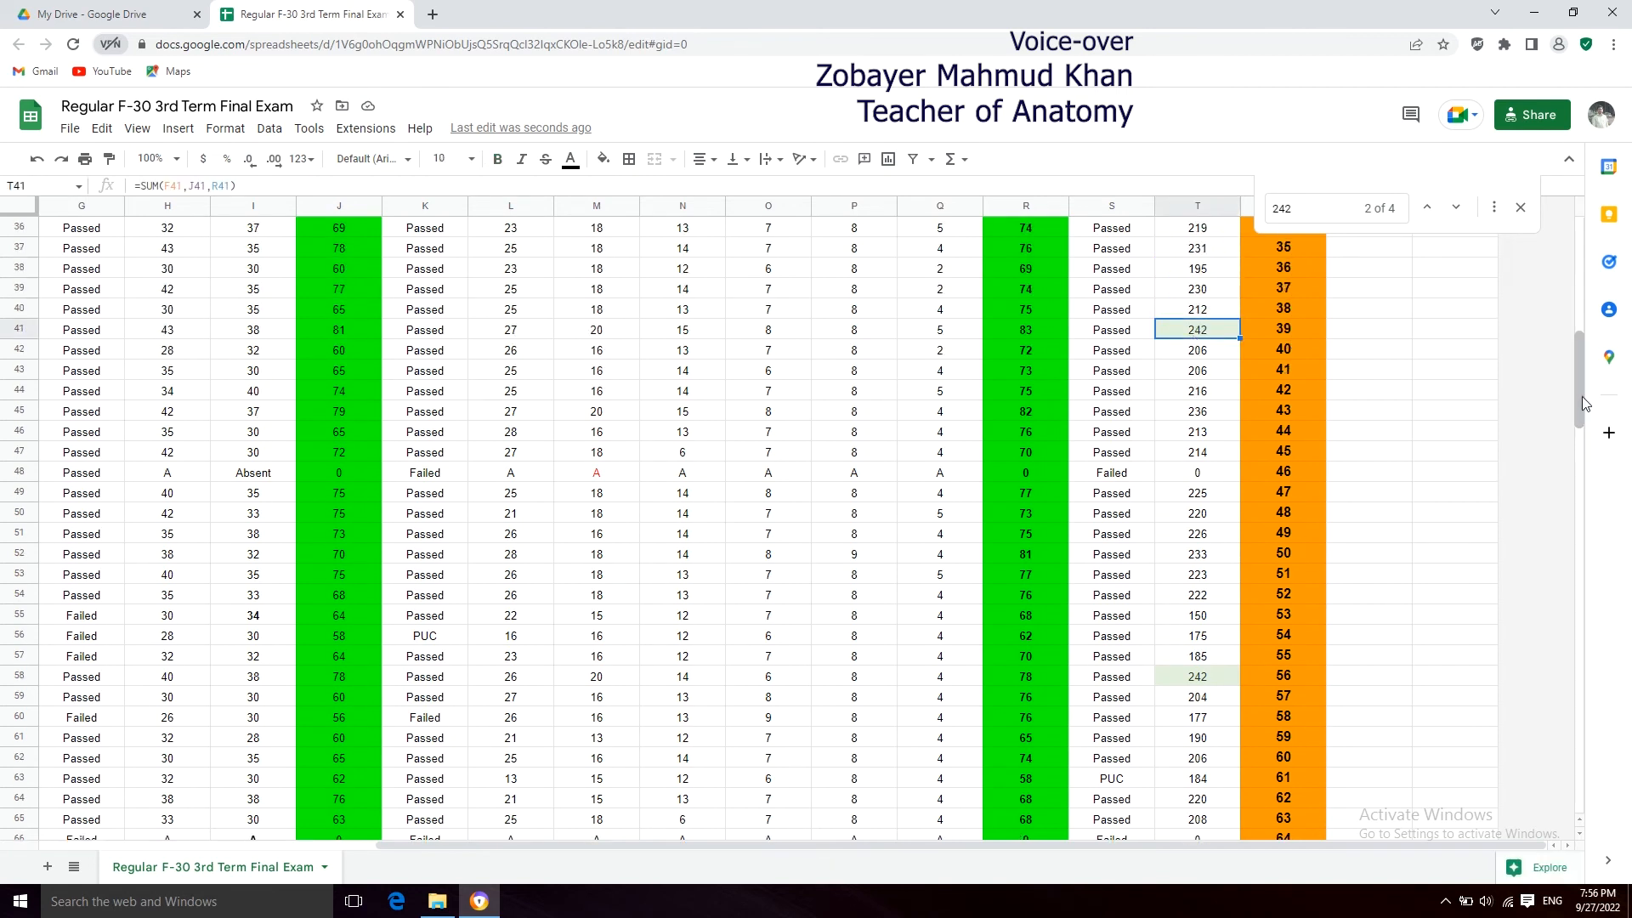
pyautogui.click(1368, 330)
pyautogui.write('2nd')
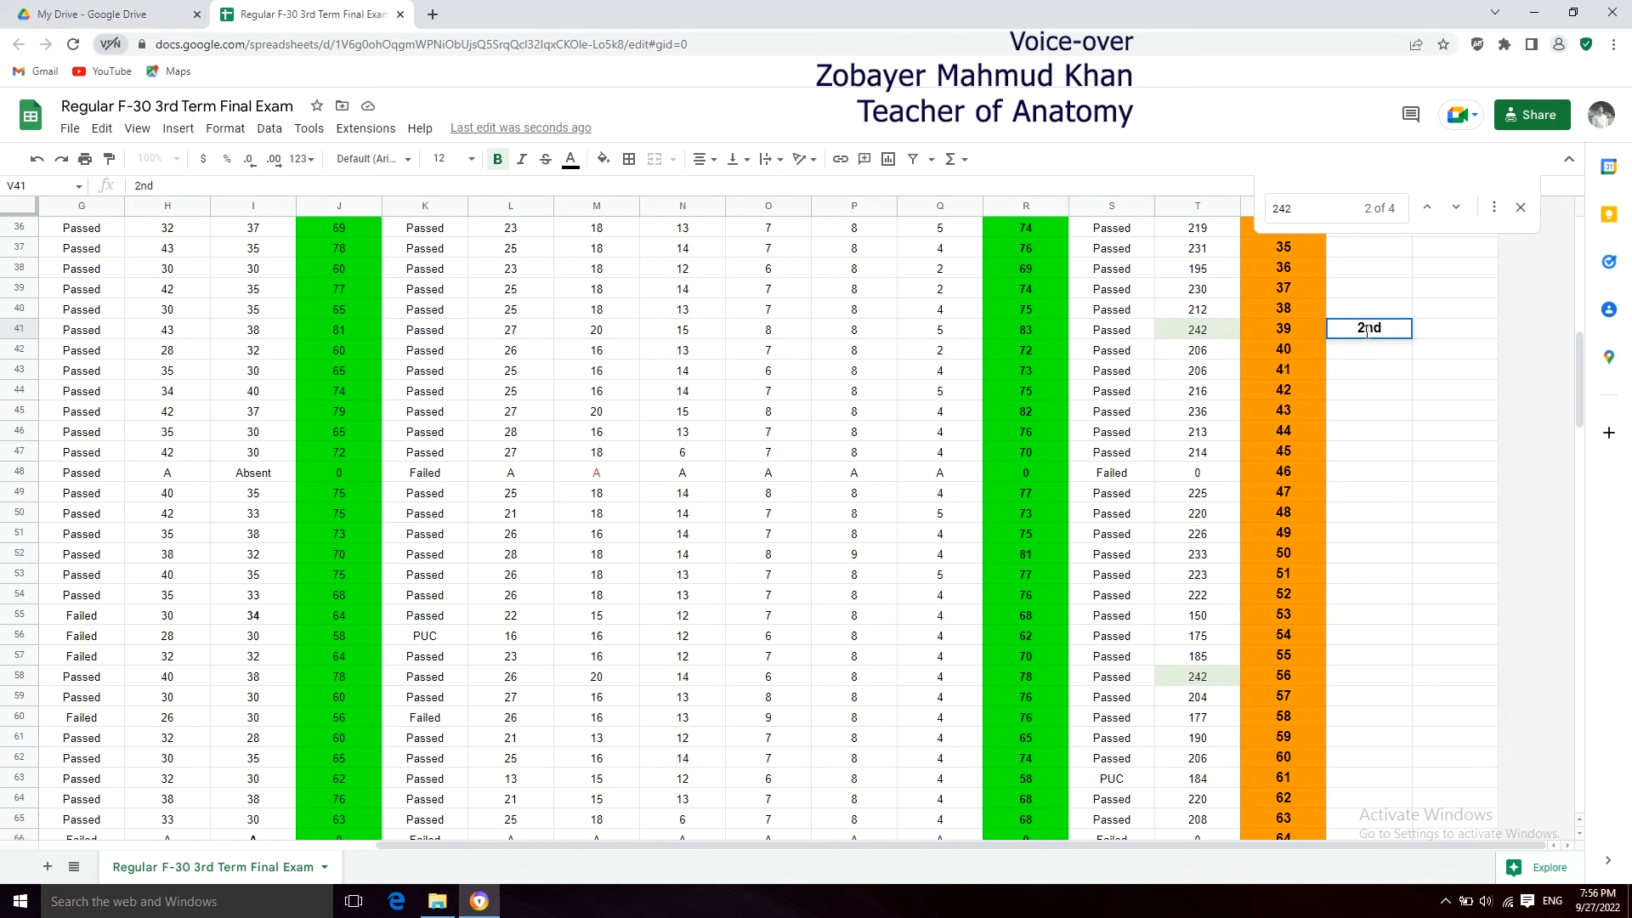
pyautogui.press('Return')
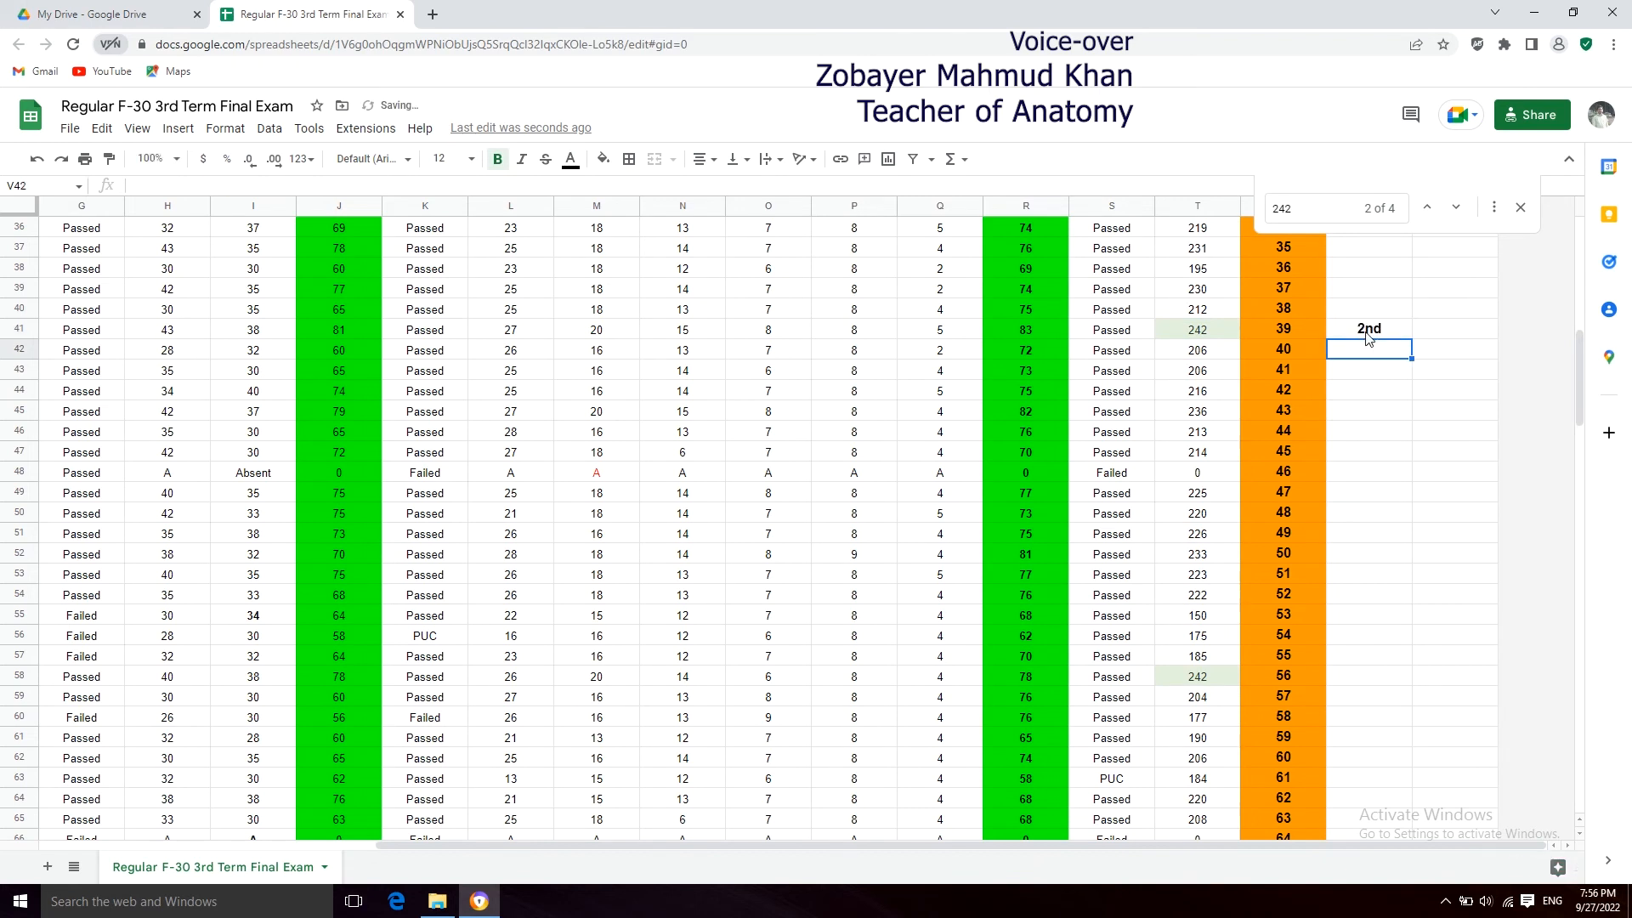
pyautogui.click(1210, 687)
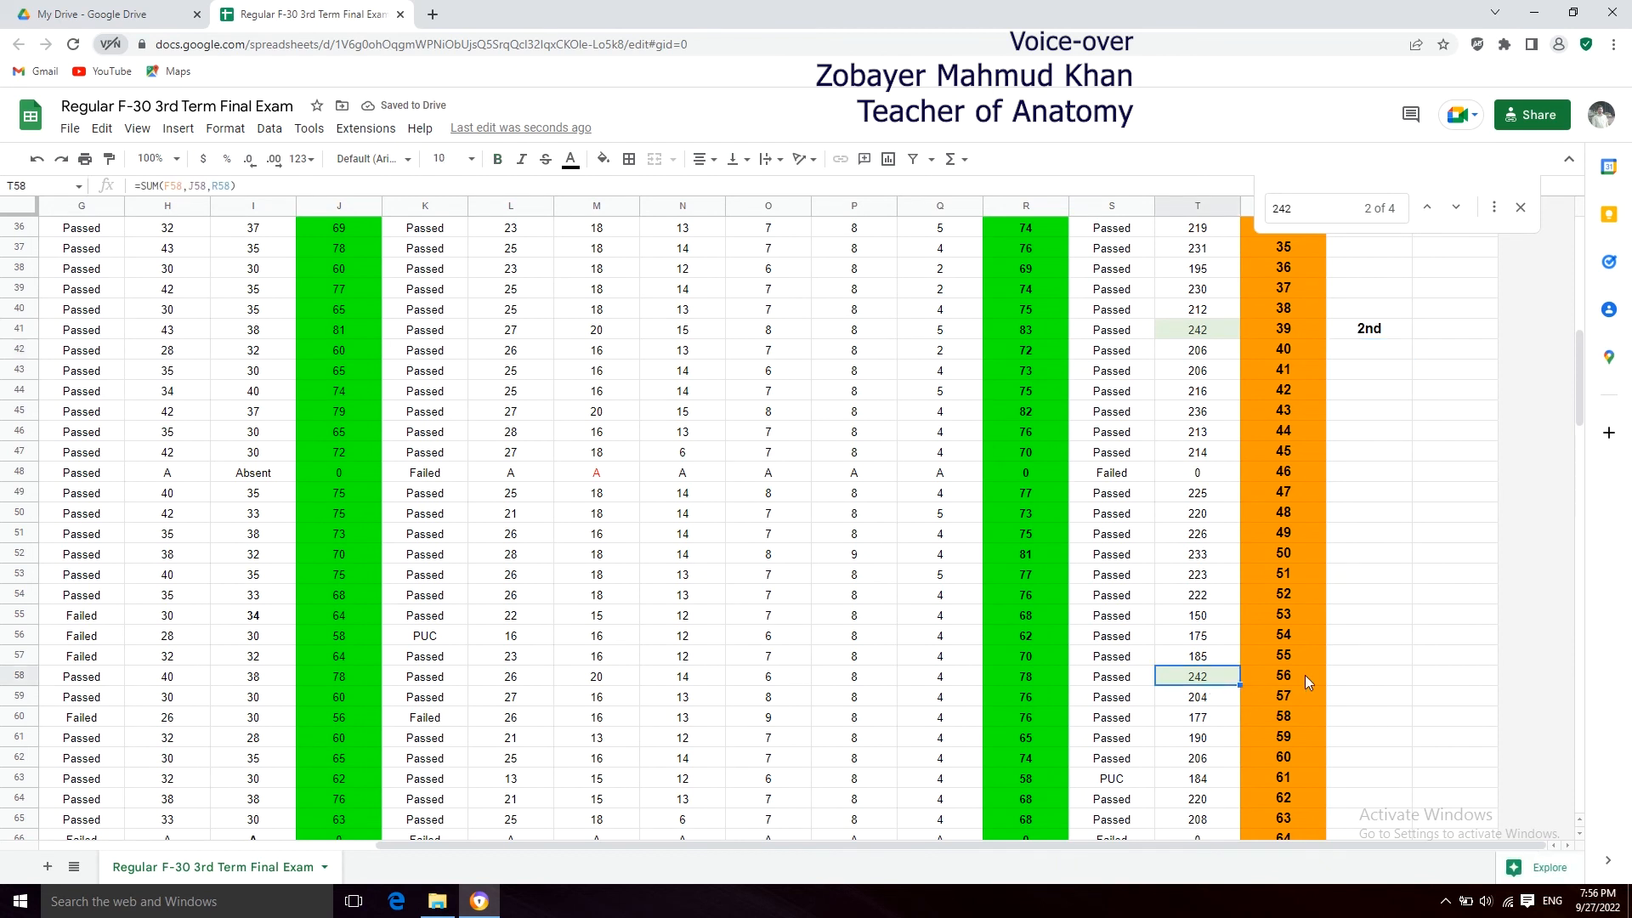
pyautogui.click(1350, 680)
pyautogui.write('2nd')
pyautogui.press('Return')
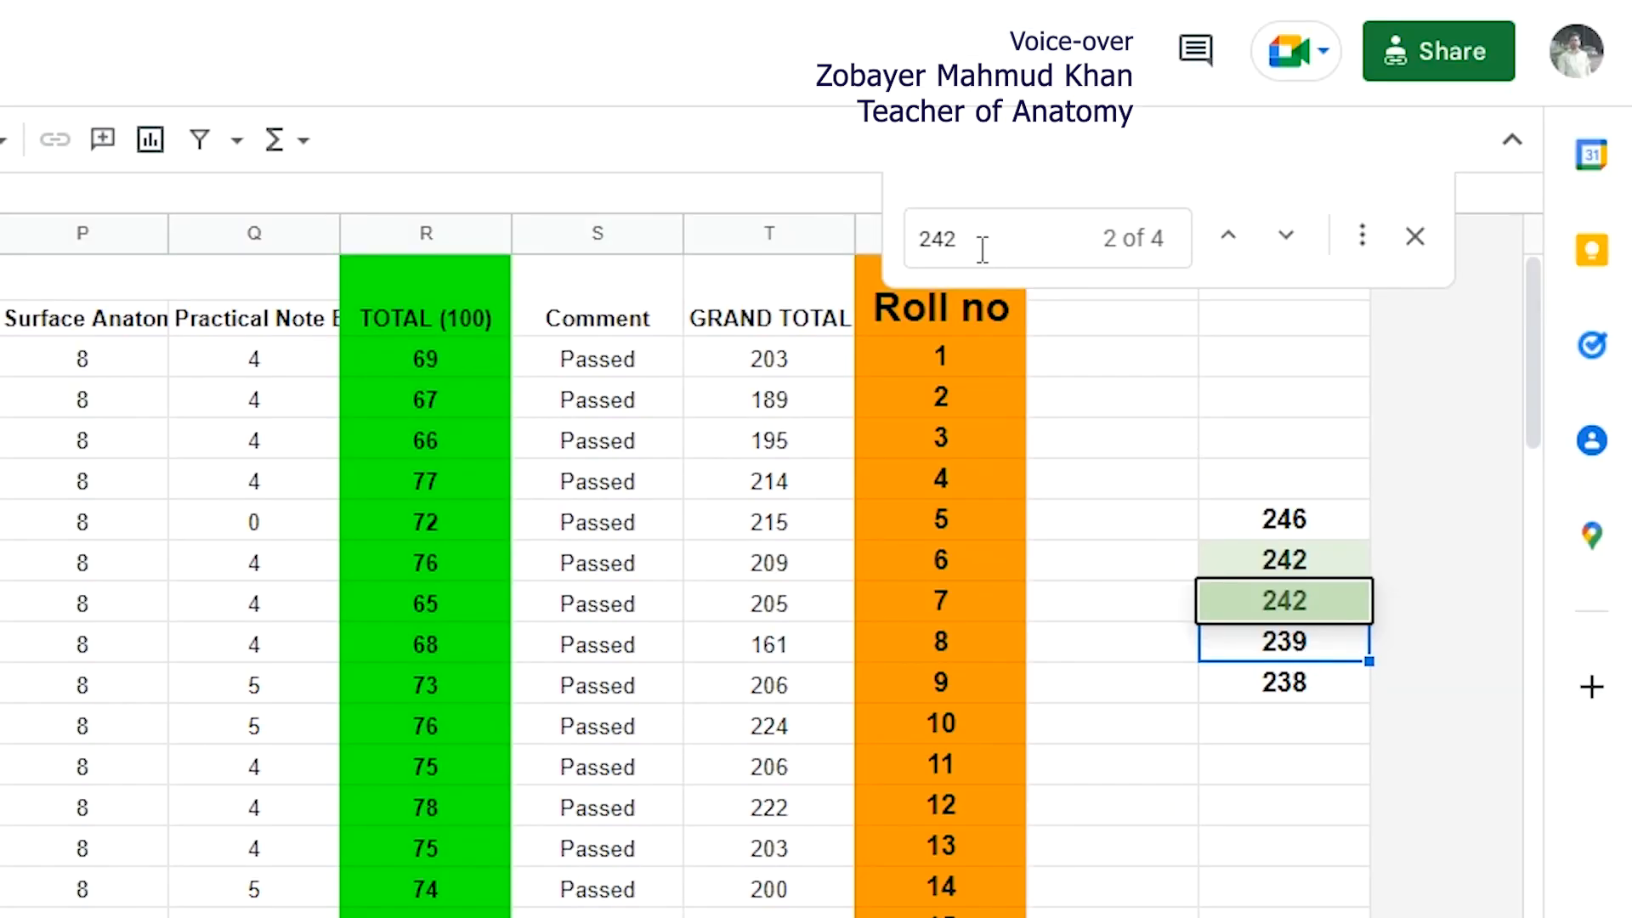
# Step: Search the sheet for the grand total 239 and mark its row as "3rd" in cell V94
pyautogui.click(979, 245)
pyautogui.press('BackSpace')
pyautogui.press('BackSpace')
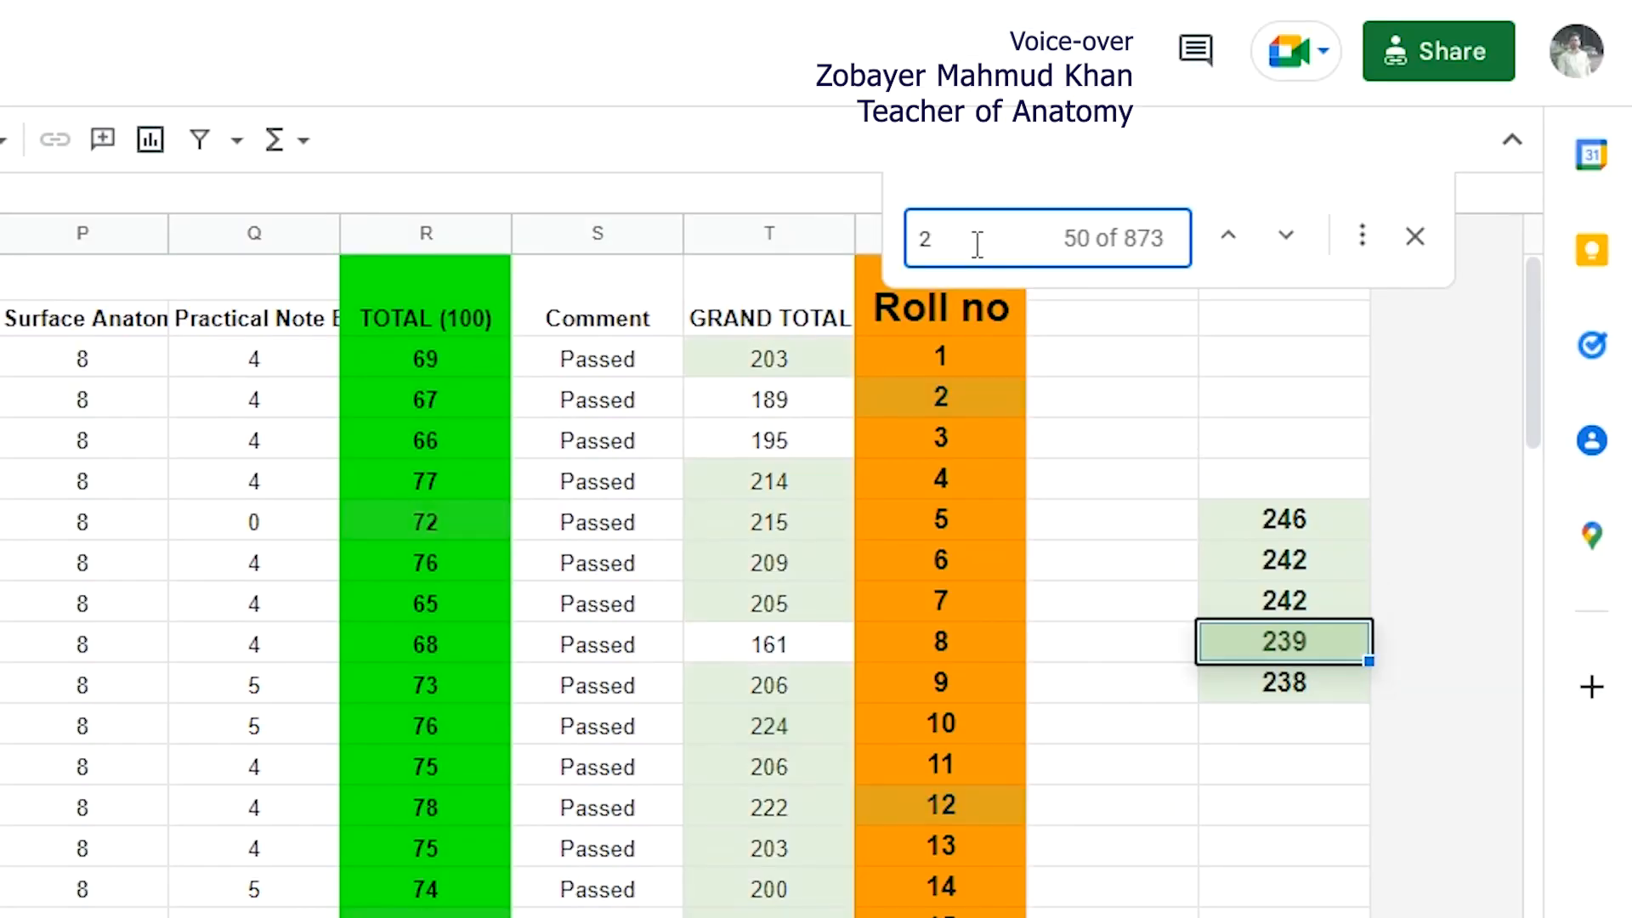
pyautogui.write('39')
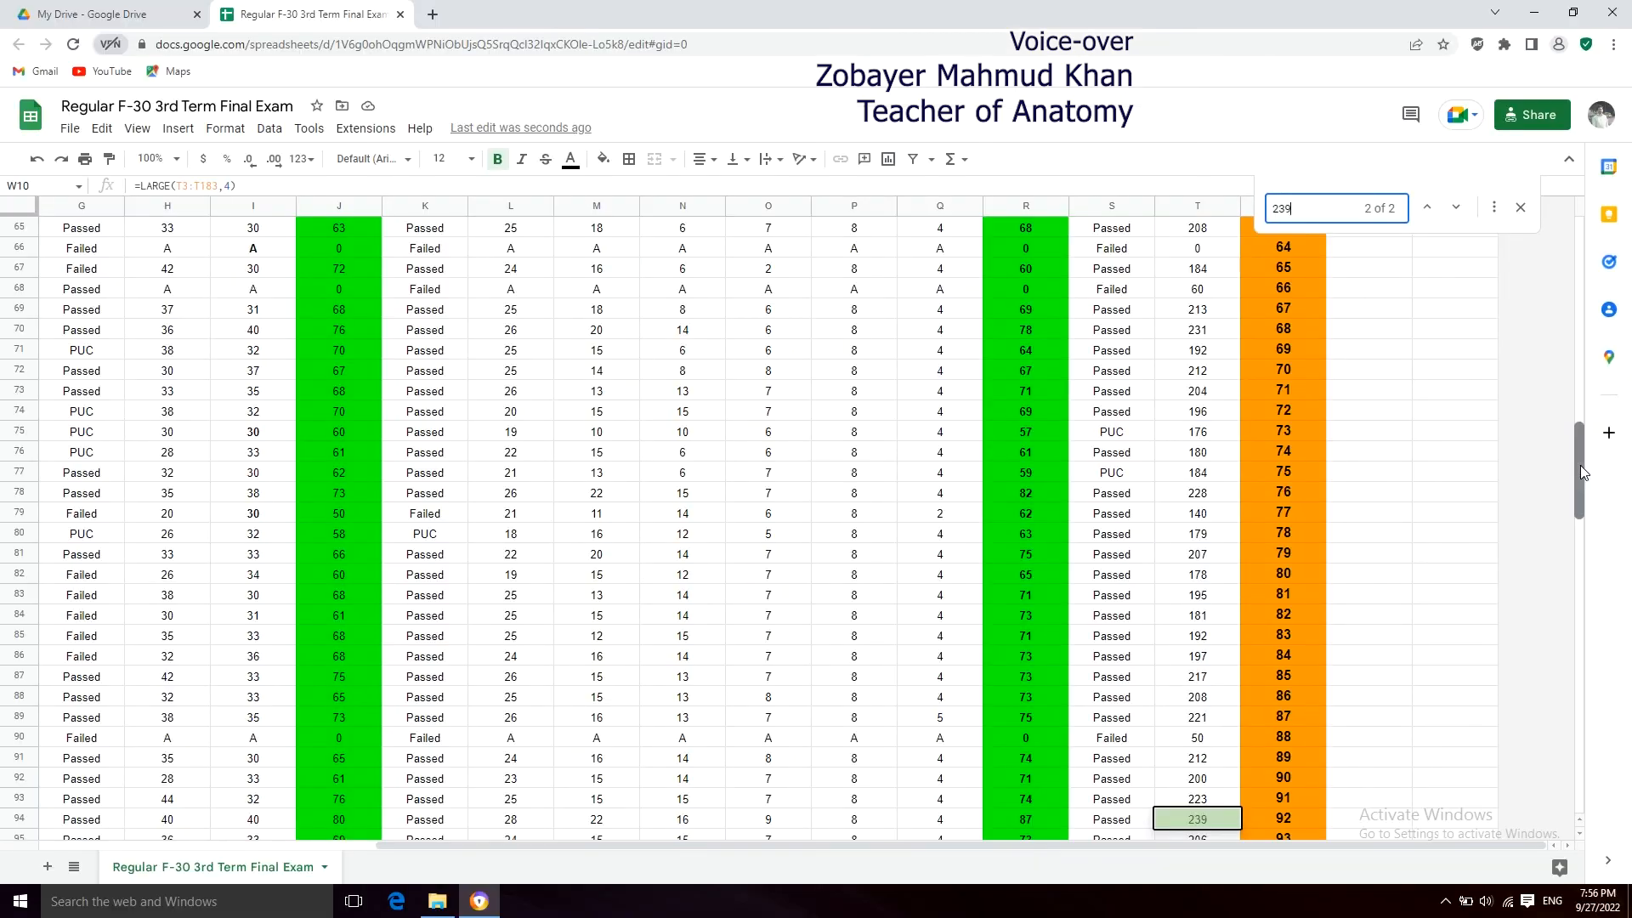
pyautogui.moveTo(1579, 466)
pyautogui.mouseDown()
pyautogui.moveTo(1577, 248)
pyautogui.moveTo(1574, 486)
pyautogui.mouseUp()
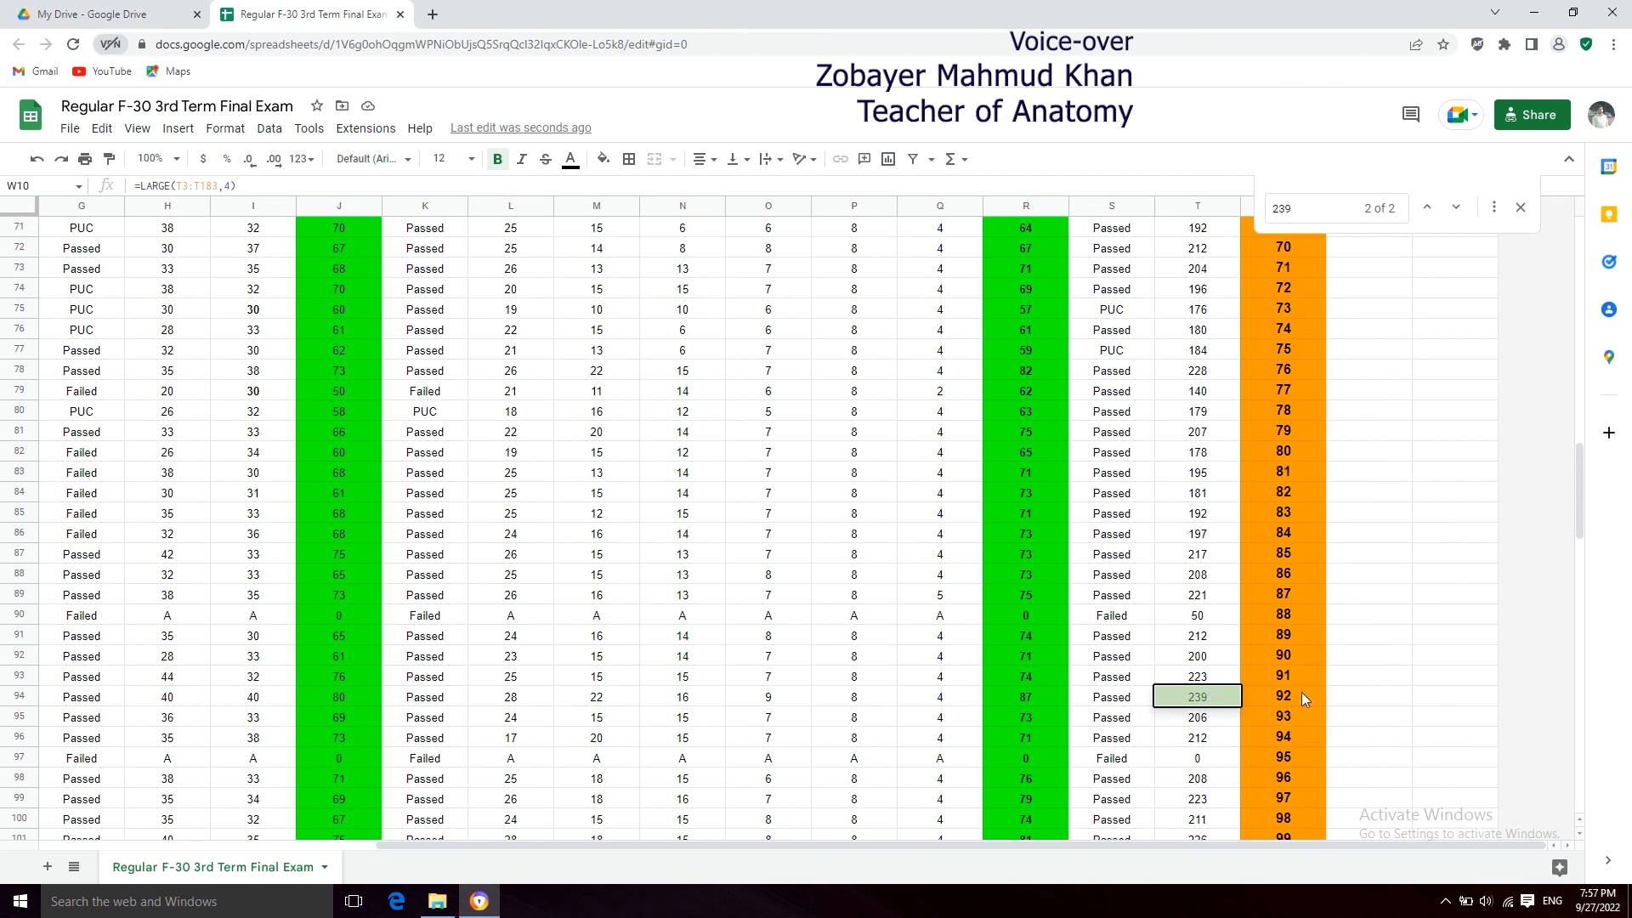
pyautogui.doubleClick(1362, 697)
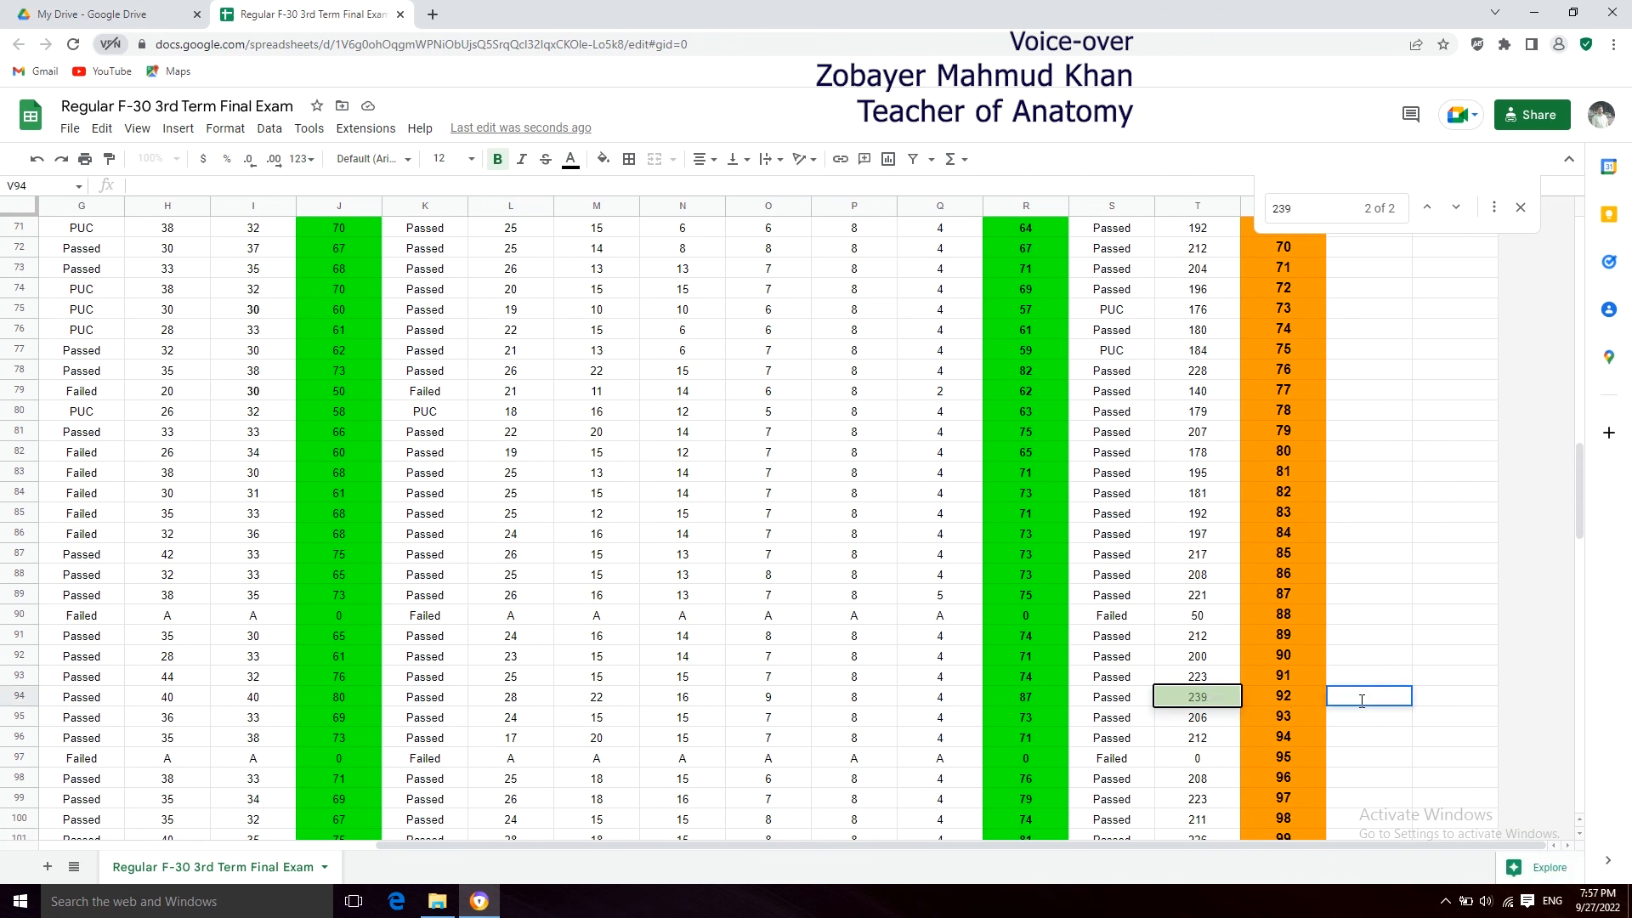
pyautogui.write('3rd')
pyautogui.click(1485, 764)
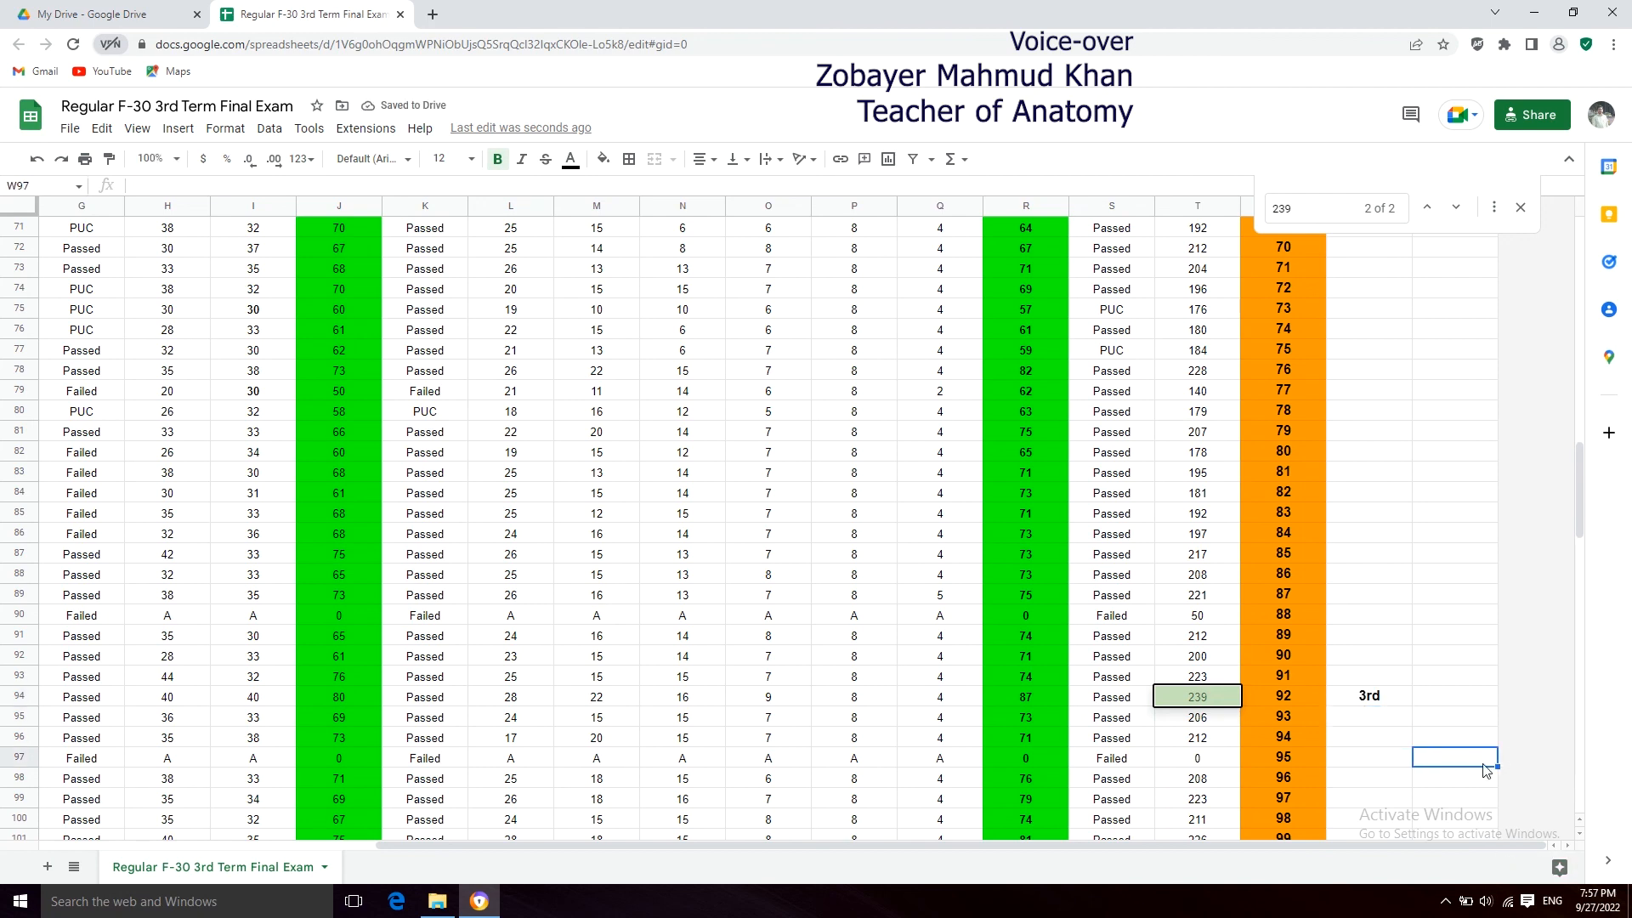
pyautogui.moveTo(1580, 493); pyautogui.dragTo(1575, 262)
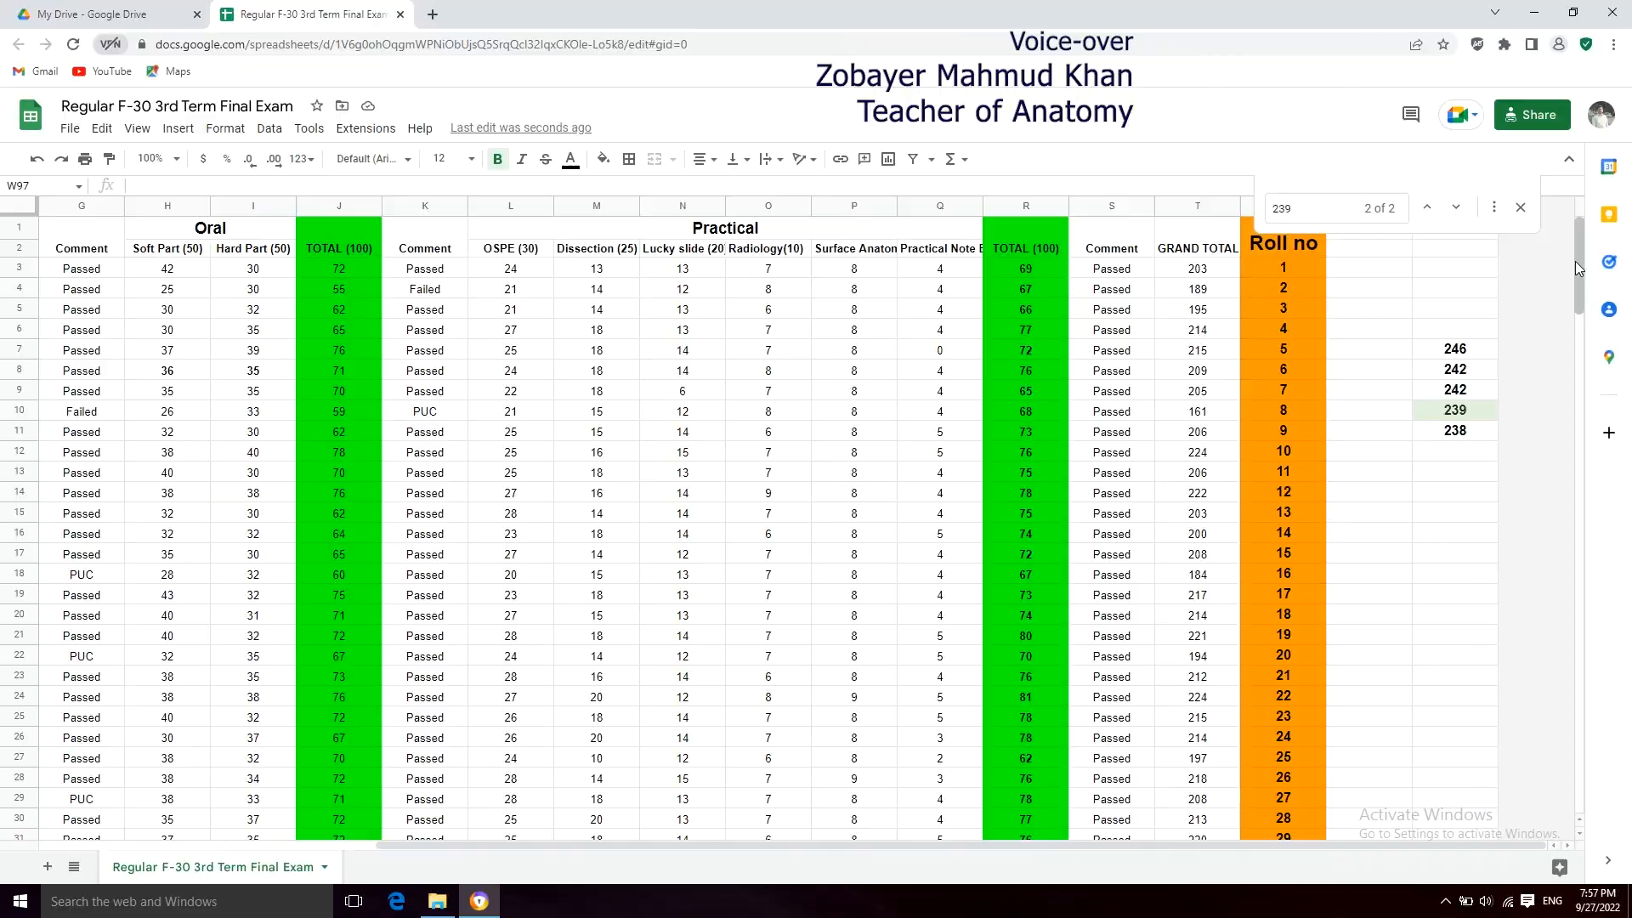
pyautogui.click(1457, 432)
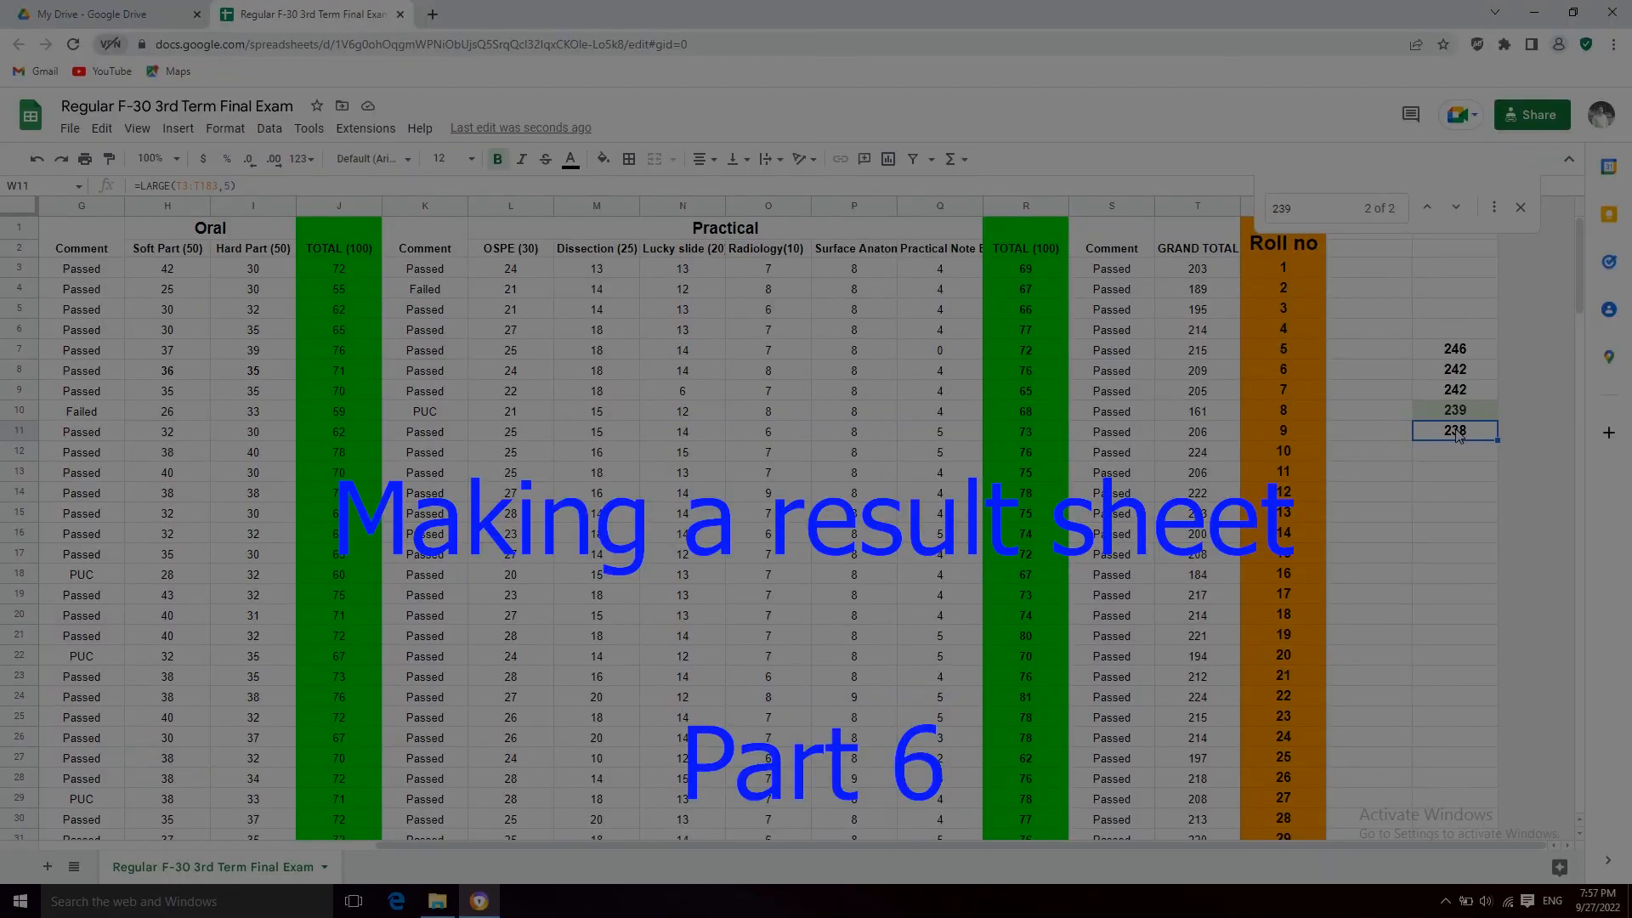